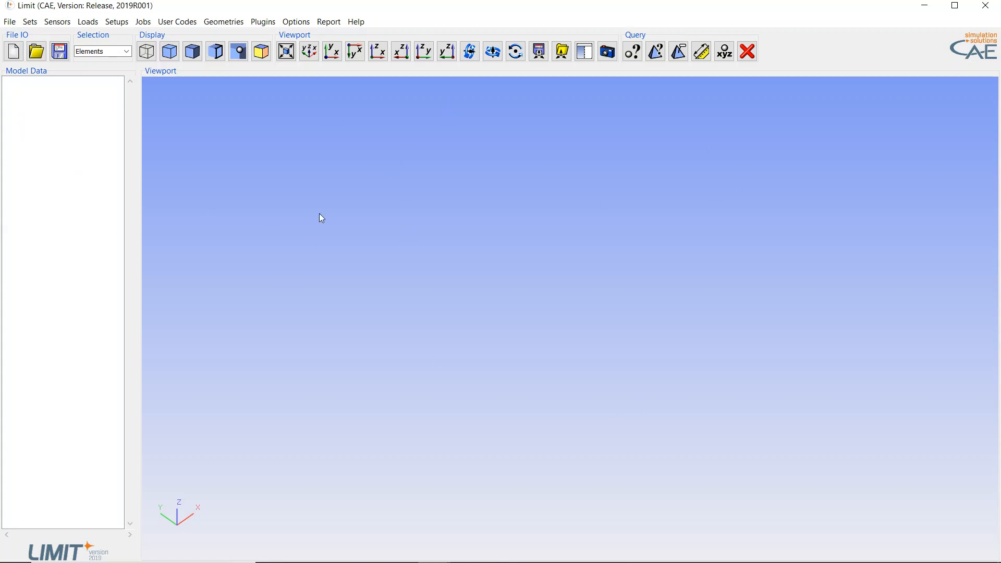
Step: Import the Nastran FE model Sensor_generation.bdf from the Limit_Demo folder
click(18, 26)
mouse_move(14, 109)
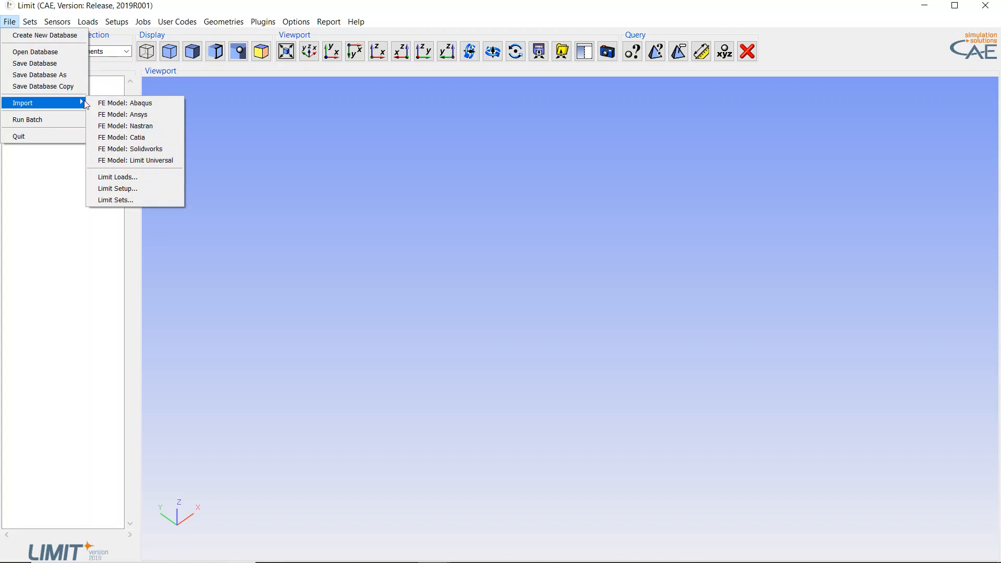
click(172, 127)
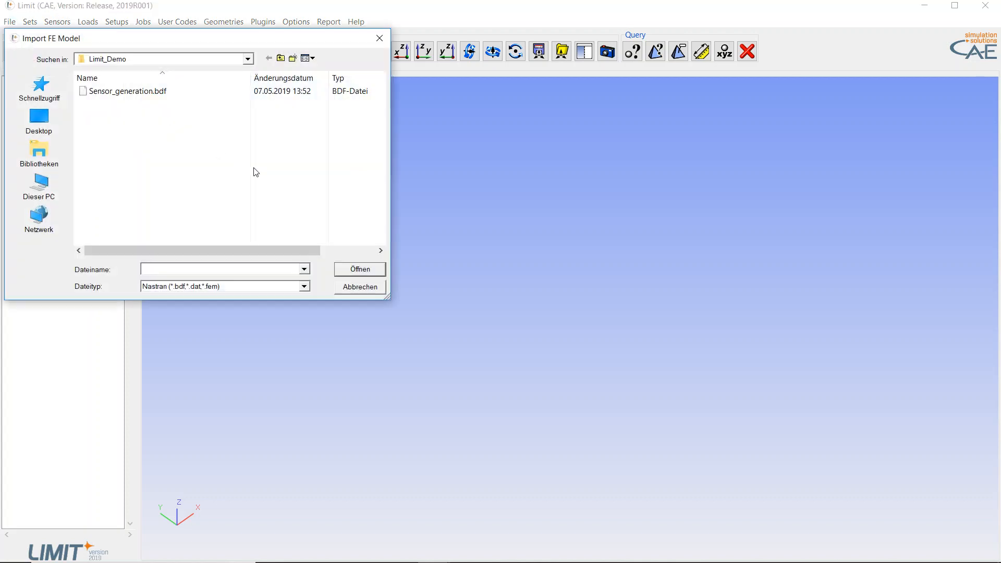
click(130, 94)
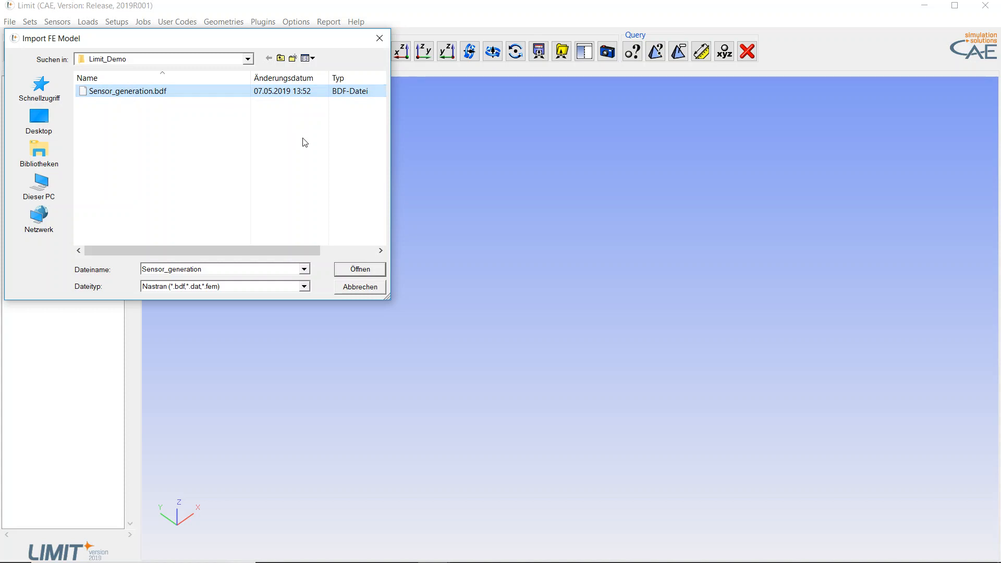
click(360, 270)
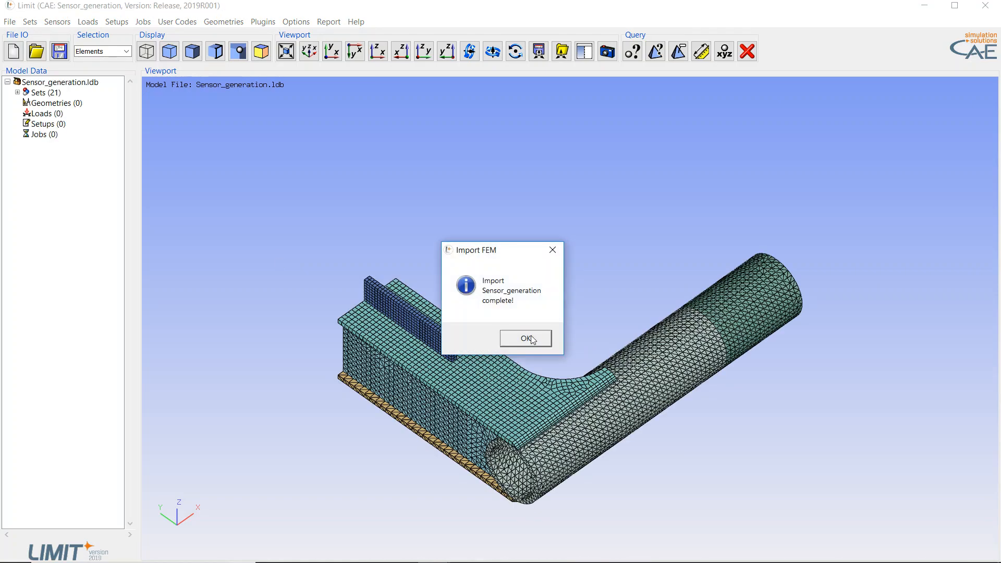
click(525, 339)
Step: Examine which parts of the model the element sets PROP_solid to PROP_solid_7 cover by highlighting them one after another
mouse_move(540, 366)
middle_down()
mouse_move(529, 267)
mouse_move(408, 291)
mouse_move(329, 283)
mouse_move(340, 298)
middle_up()
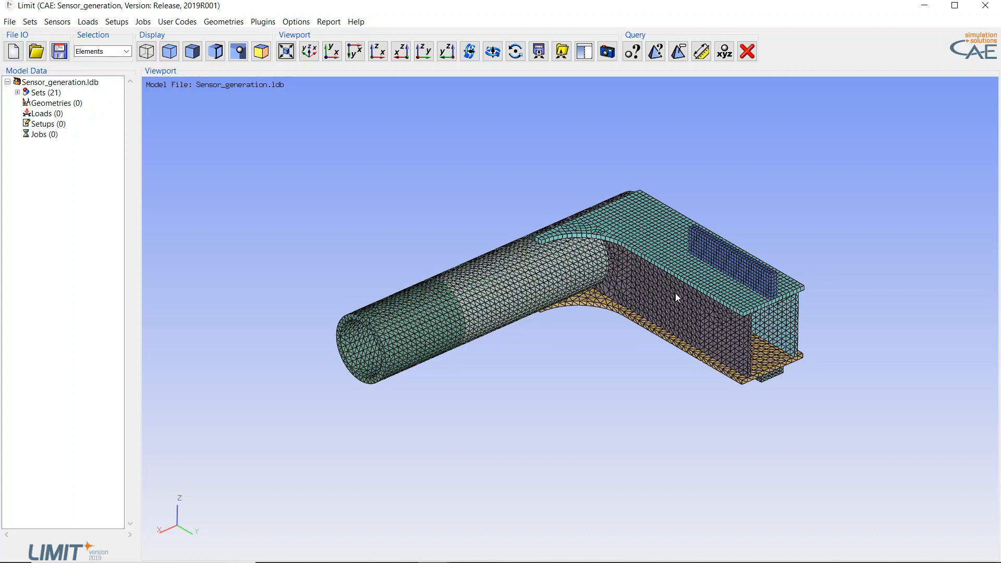
scroll(792, 386, up, 1)
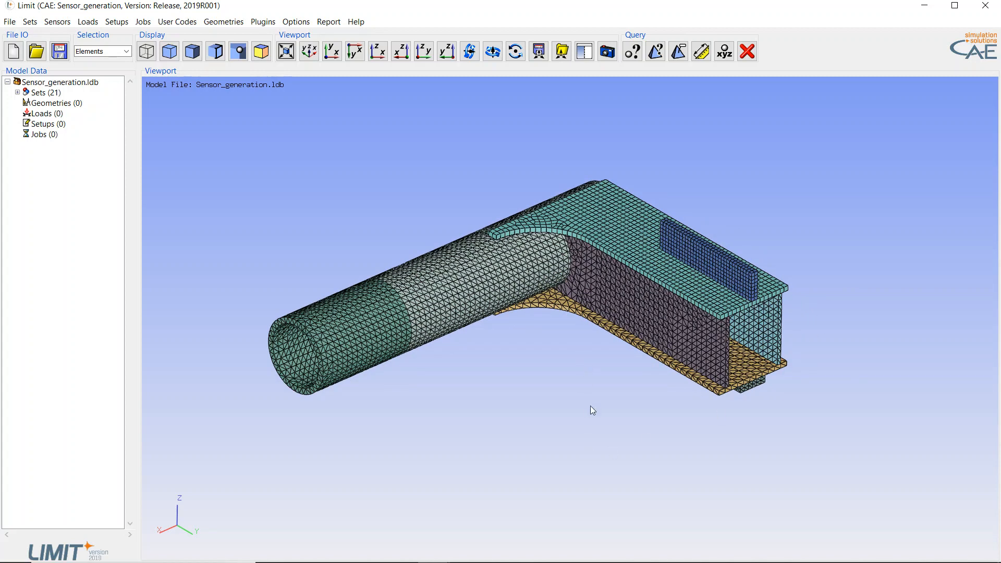
middle_drag(599, 451, 599, 439)
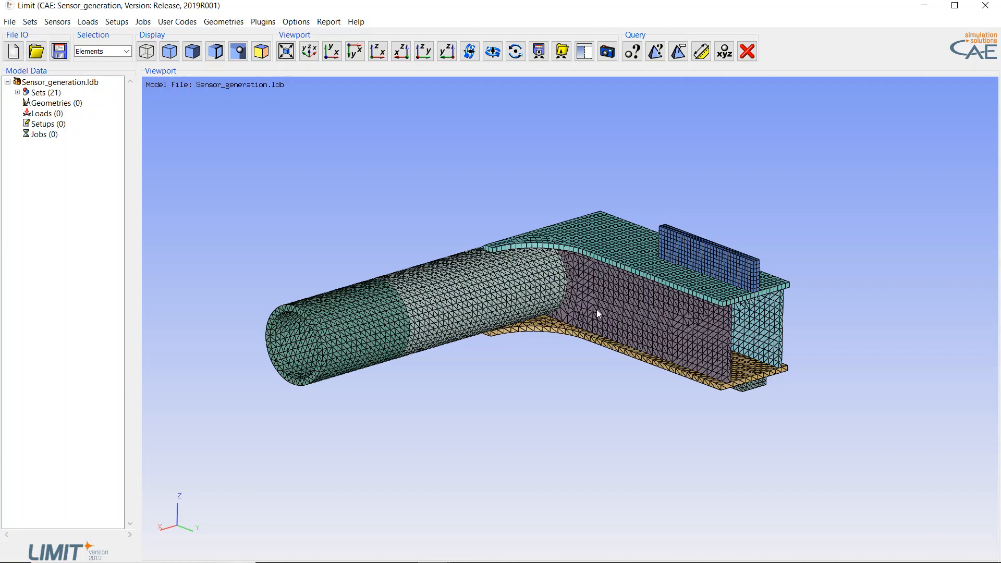
middle_drag(604, 464, 610, 469)
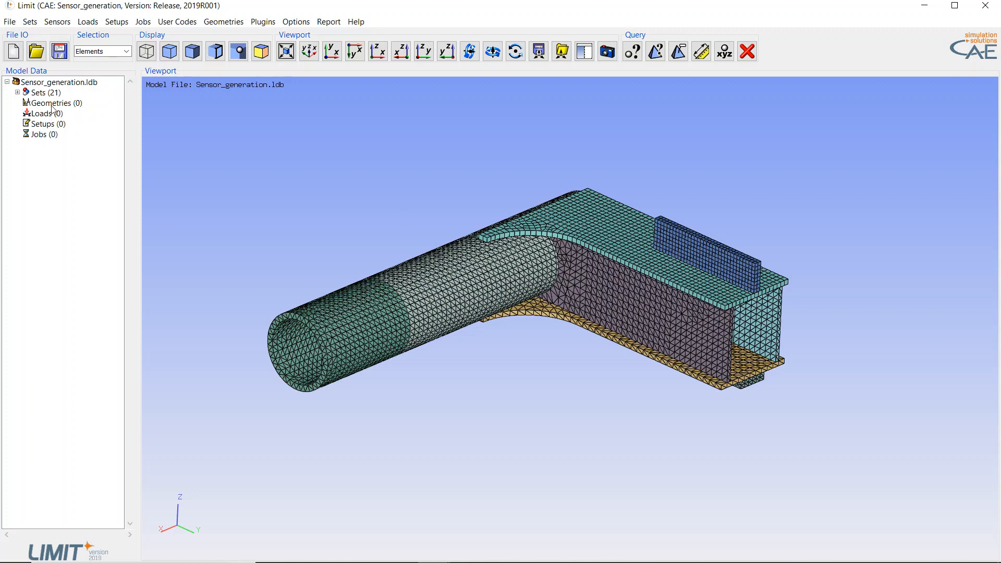
click(18, 92)
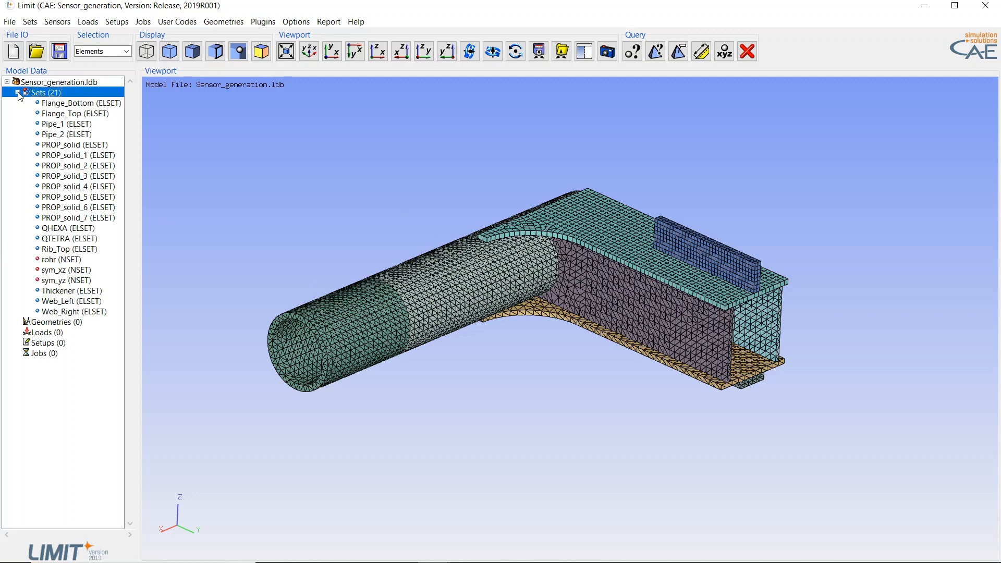
click(51, 146)
click(52, 156)
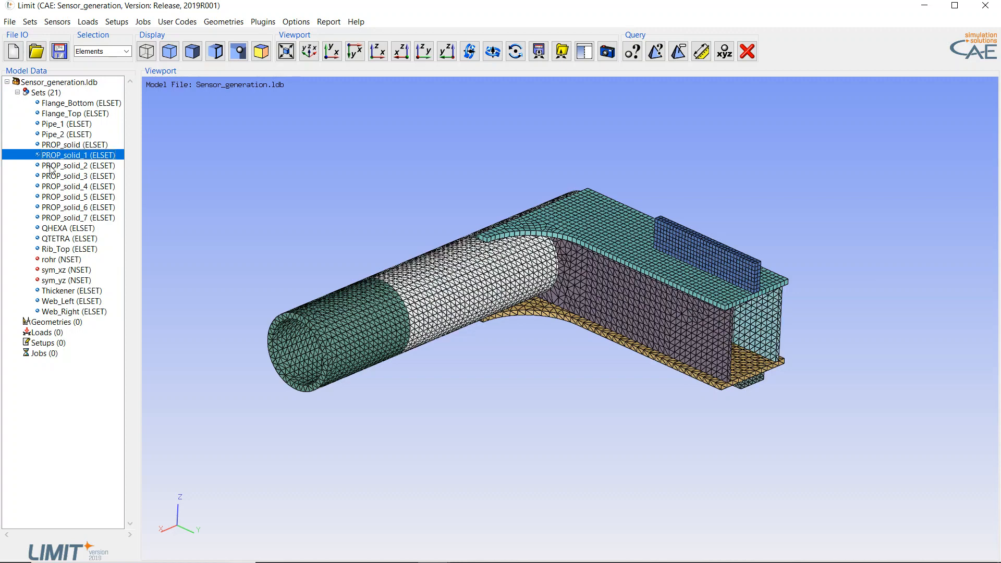
click(53, 166)
click(52, 176)
click(54, 187)
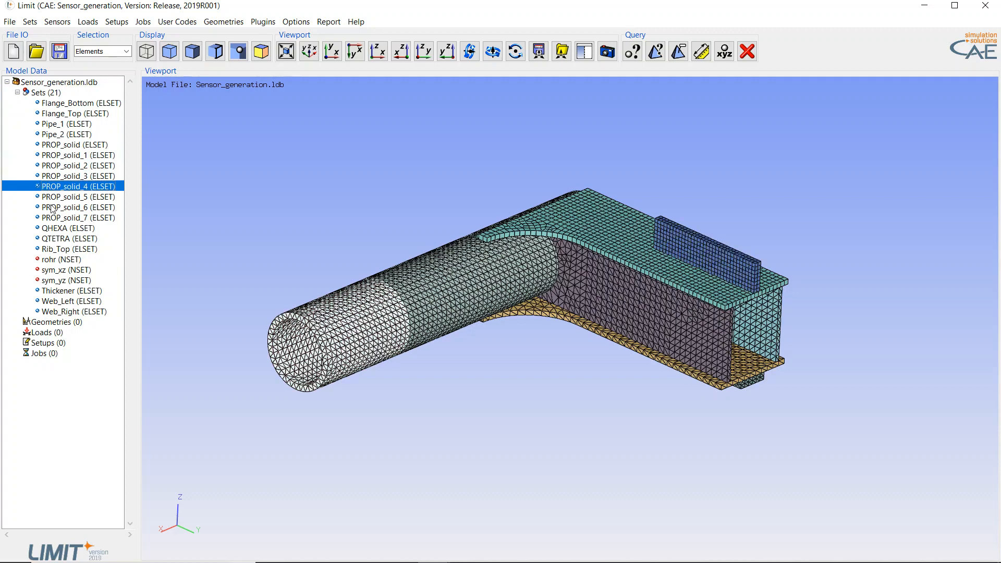
click(54, 197)
click(54, 208)
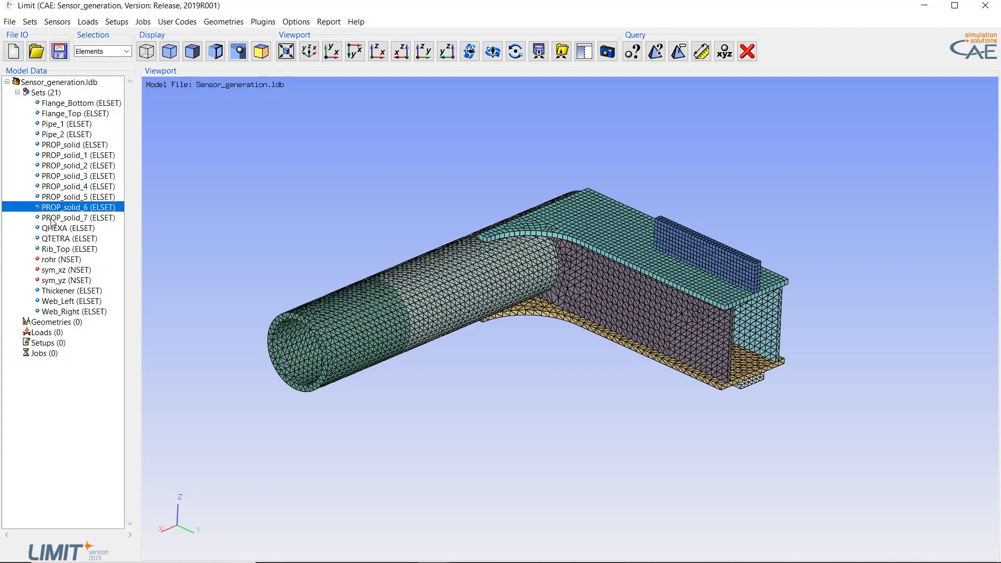
click(52, 218)
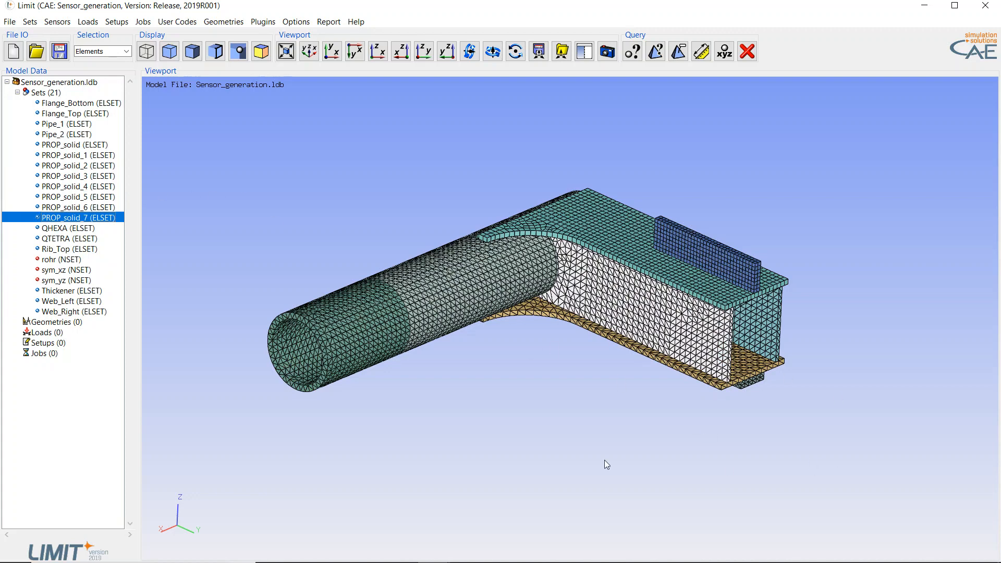
middle_drag(459, 471, 452, 471)
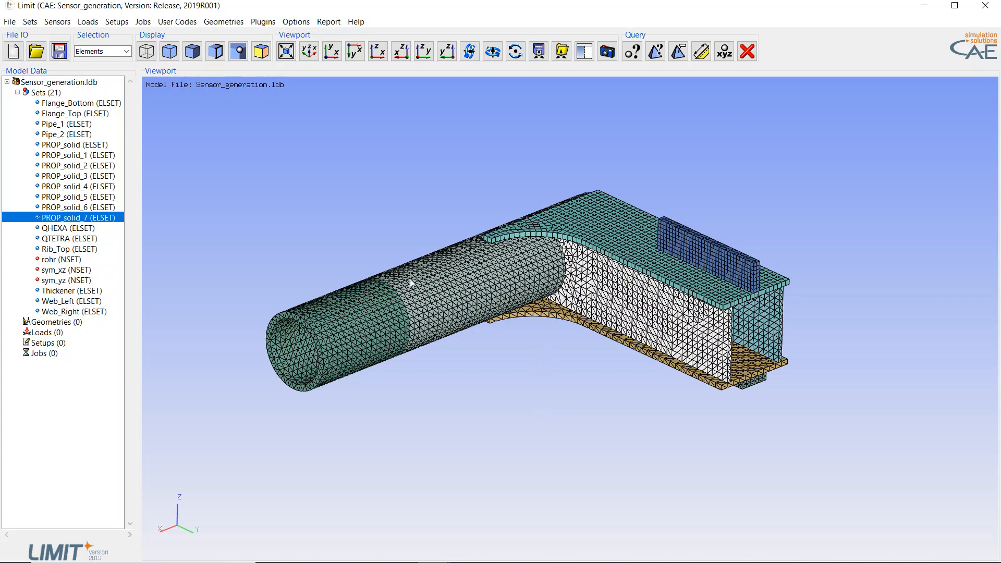
Step: Open the Sensor Manager and narrow its window so more of the model stays visible
middle_drag(638, 424, 643, 383)
scroll(643, 380, up, 2)
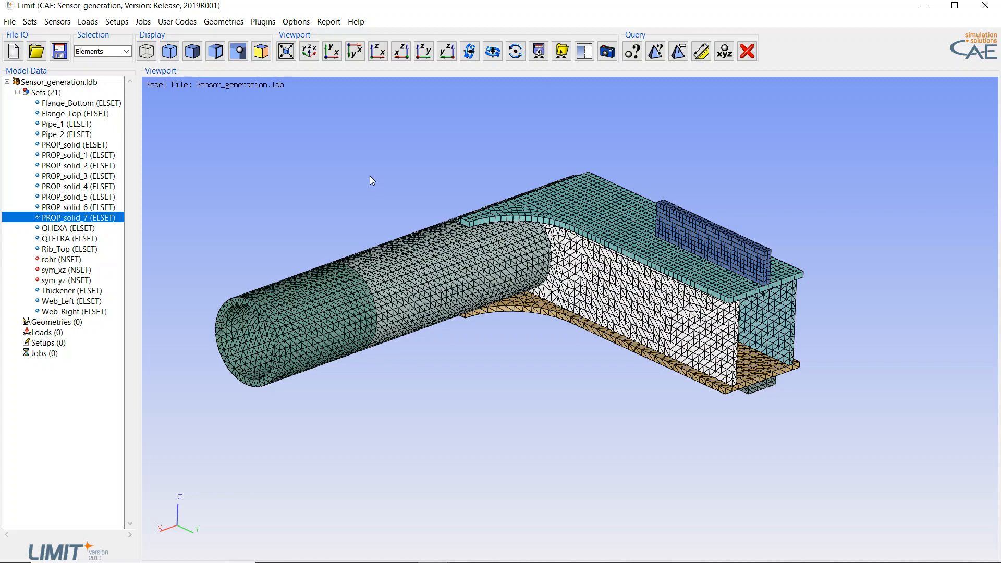
click(58, 22)
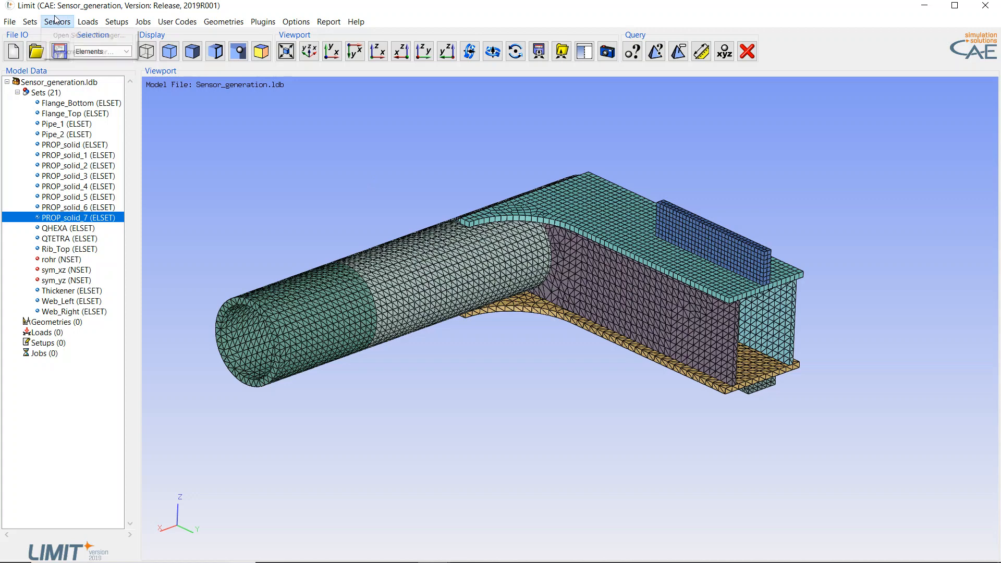
click(57, 36)
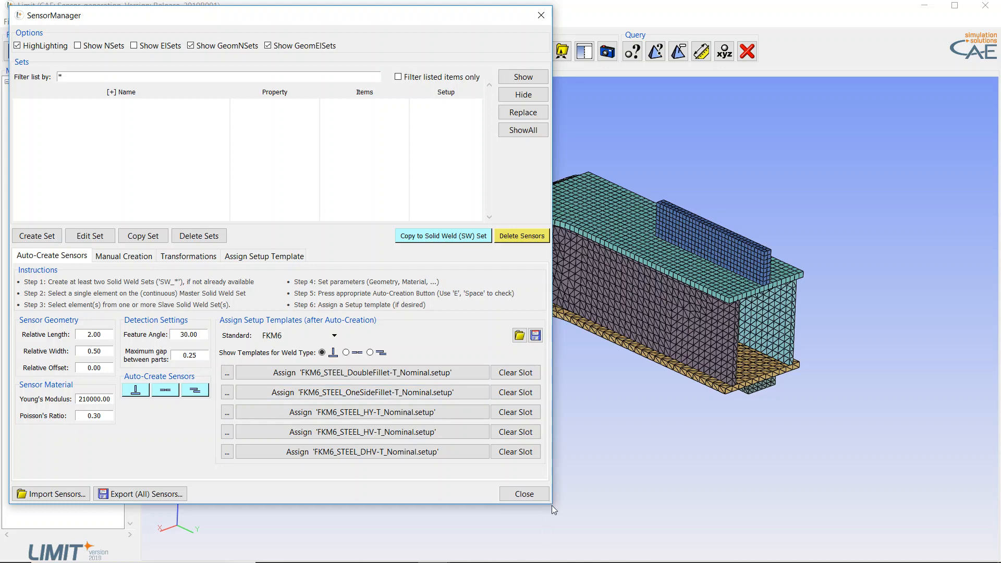
drag(553, 505, 497, 508)
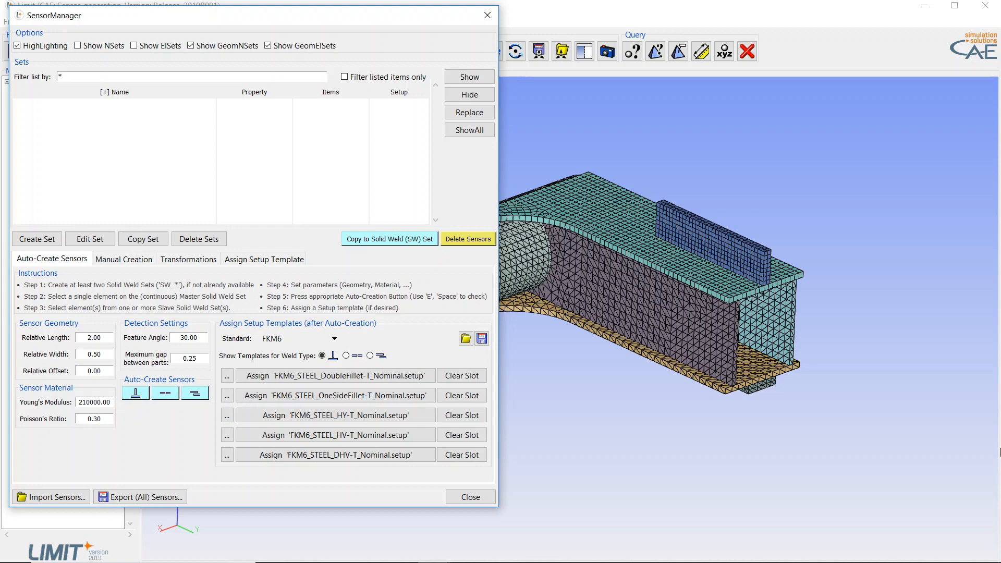
Step: Copy the element sets PROP_solid to PROP_solid_7 to Solid Weld sets, listing the element sets only while doing this
click(689, 262)
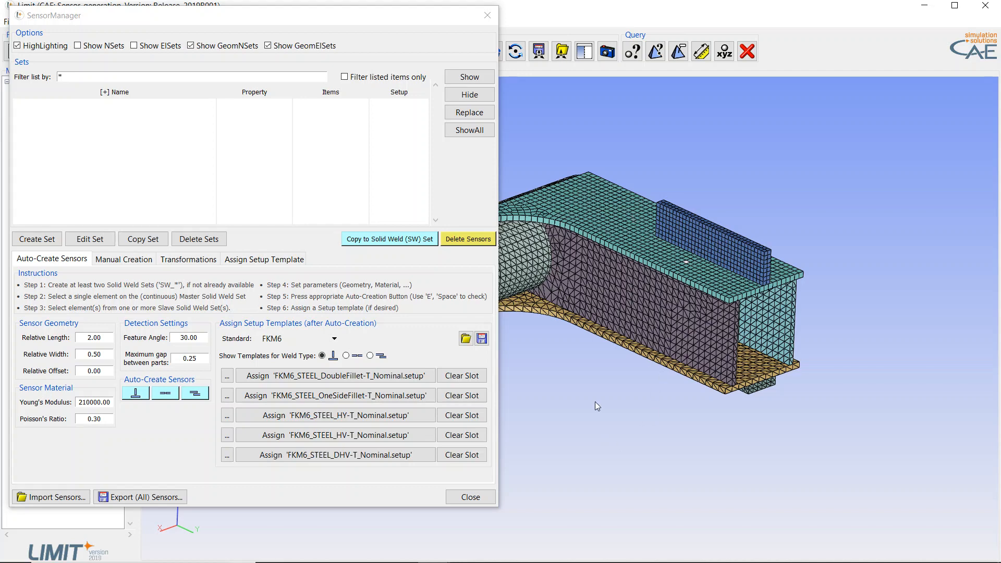
click(135, 46)
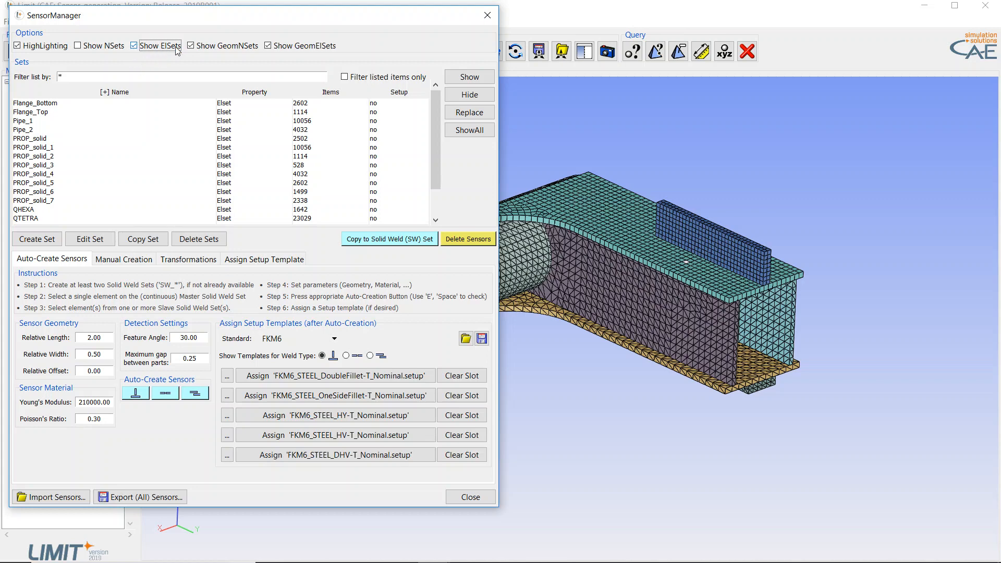
click(38, 140)
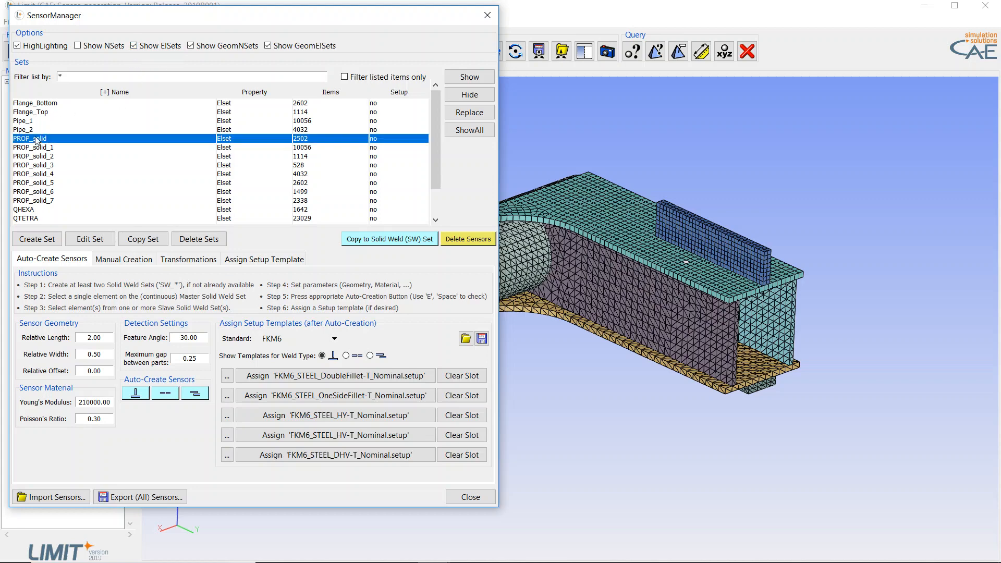
shift+click(42, 201)
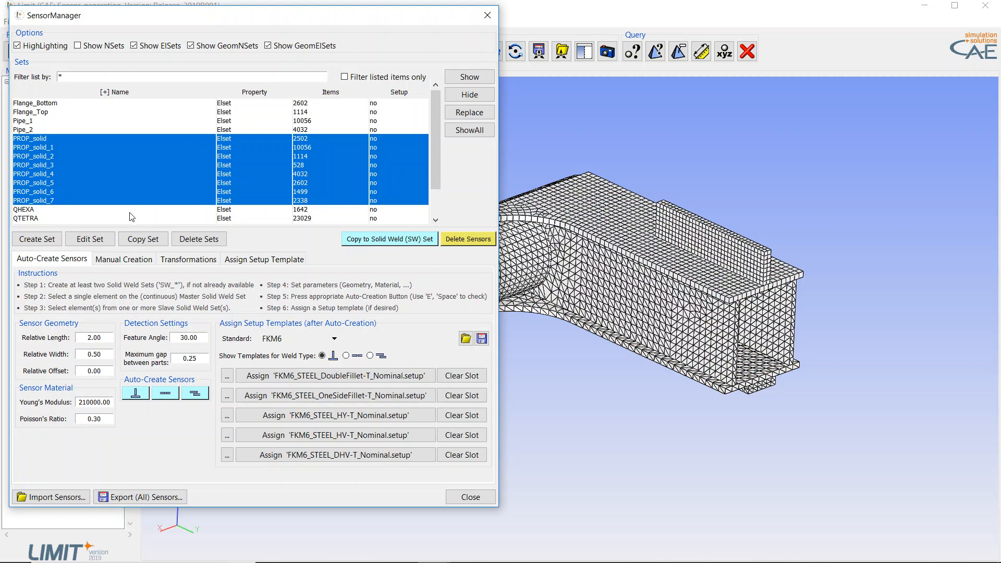
click(397, 239)
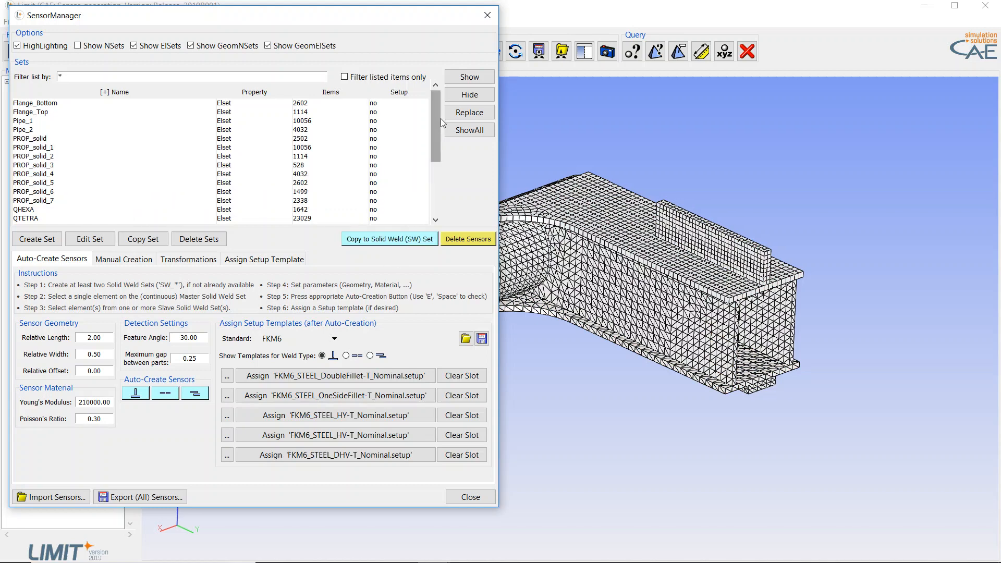
drag(435, 120, 436, 166)
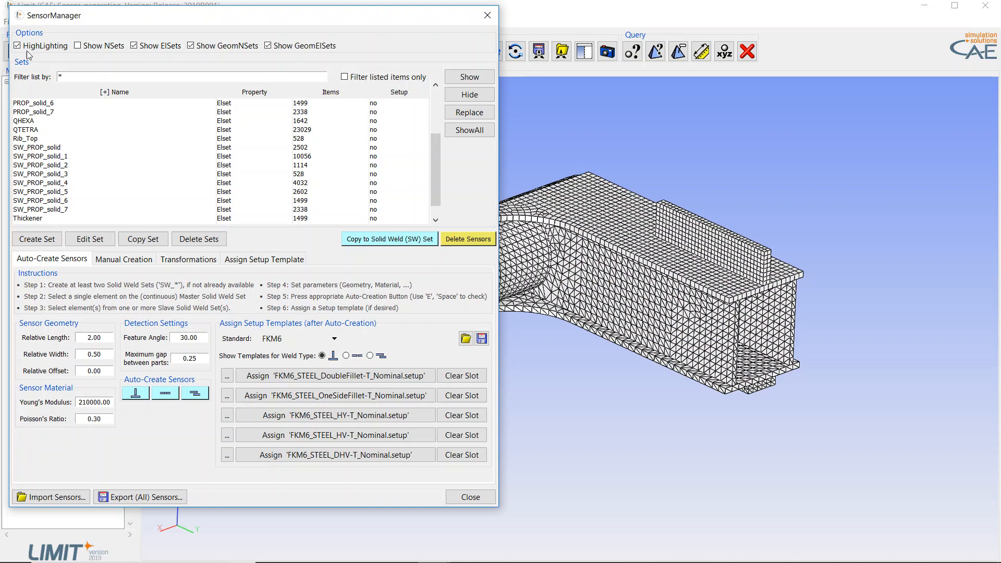
click(134, 46)
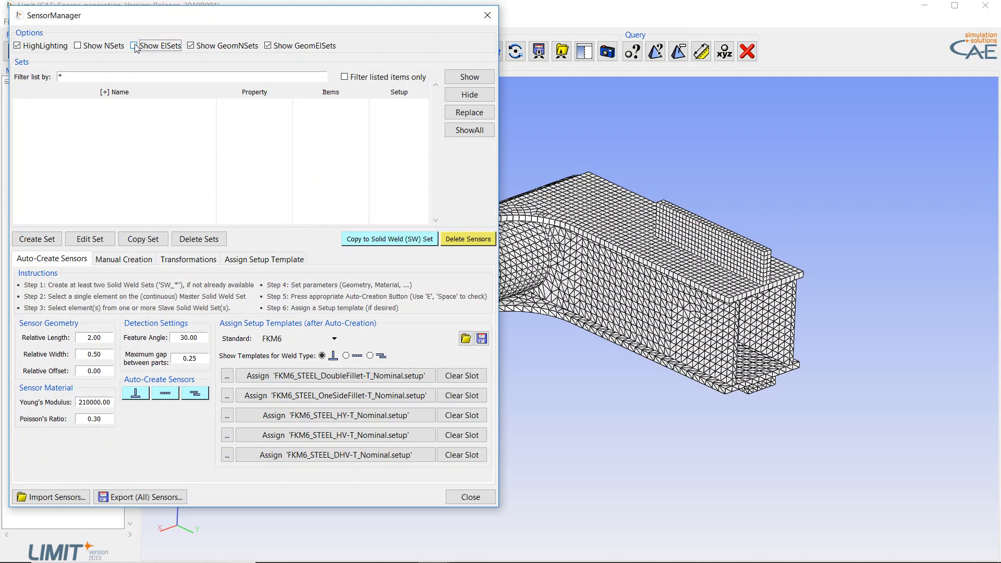
Step: Clear the highlighting, select one element on the top flange and one on the upright rib, and auto-create T-joint weld sensors
click(997, 476)
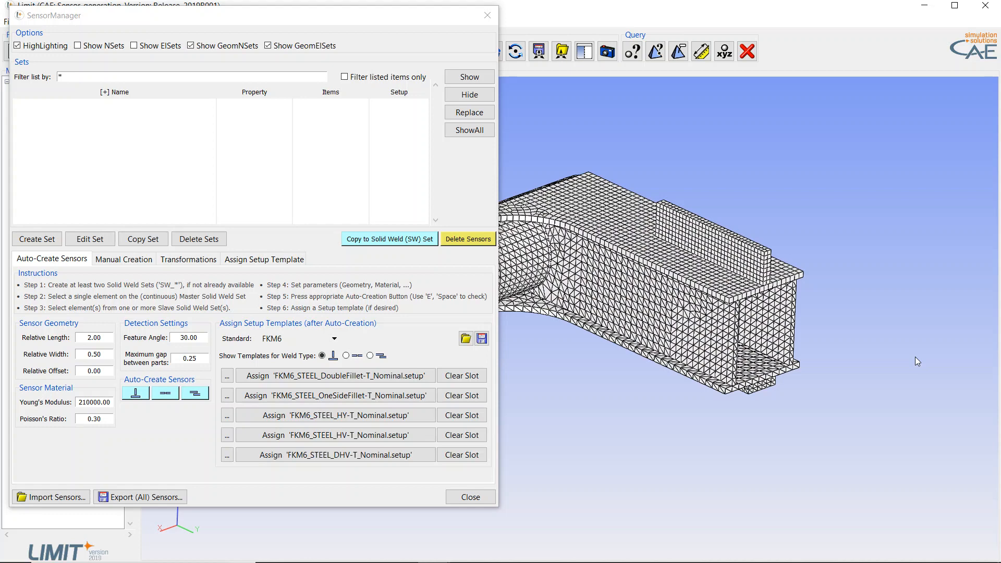
key(space)
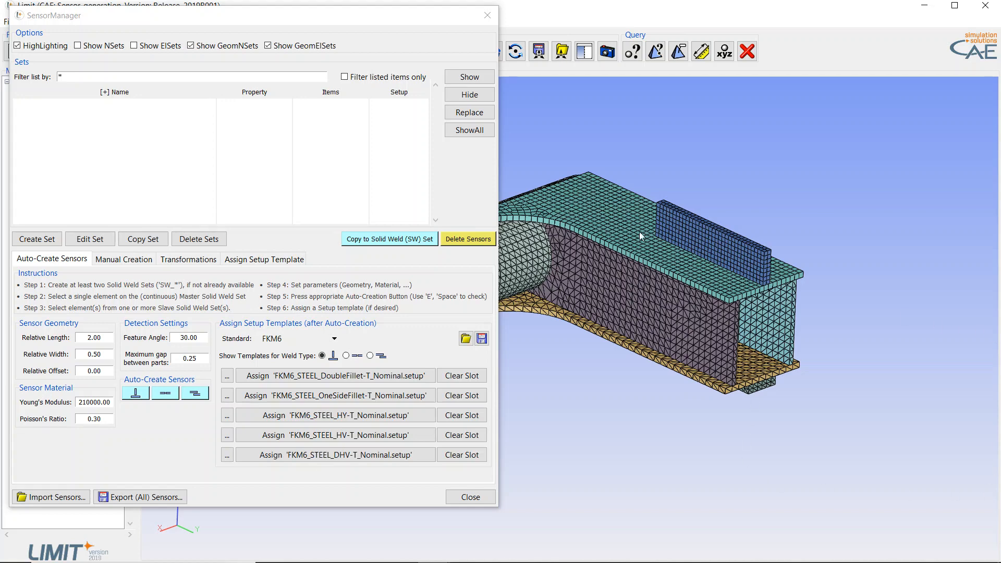
scroll(585, 347, up, 2)
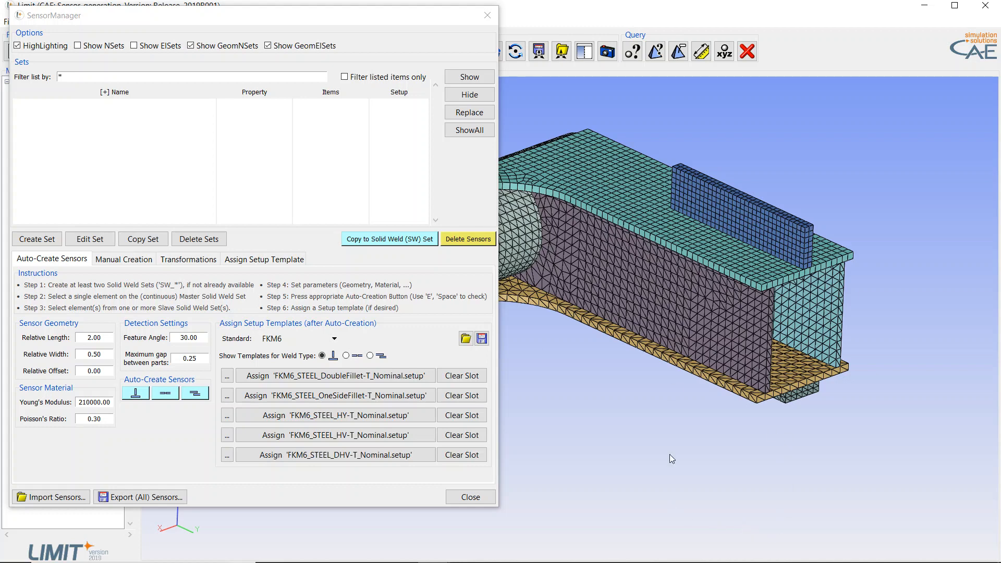
click(195, 395)
scroll(612, 224, up, 5)
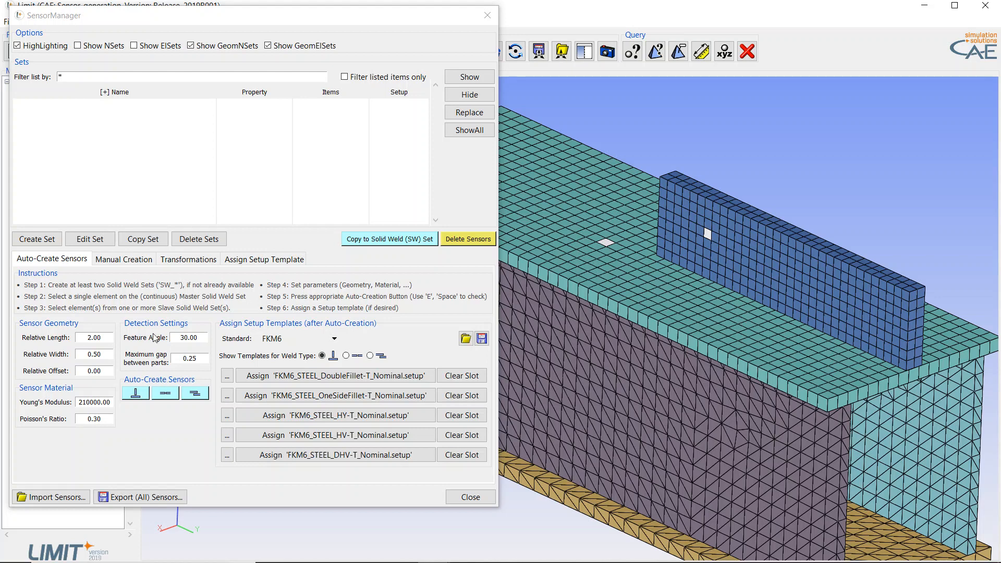
mouse_move(154, 338)
click(134, 394)
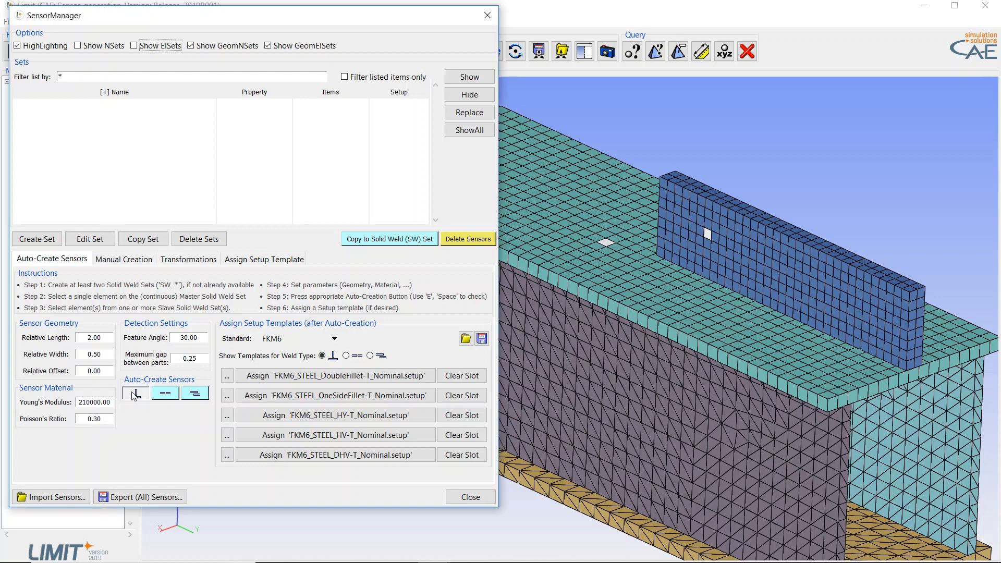
Step: Clear the viewport highlighting, display the model as feature edges only, and examine the weld sensors around the rib
click(865, 160)
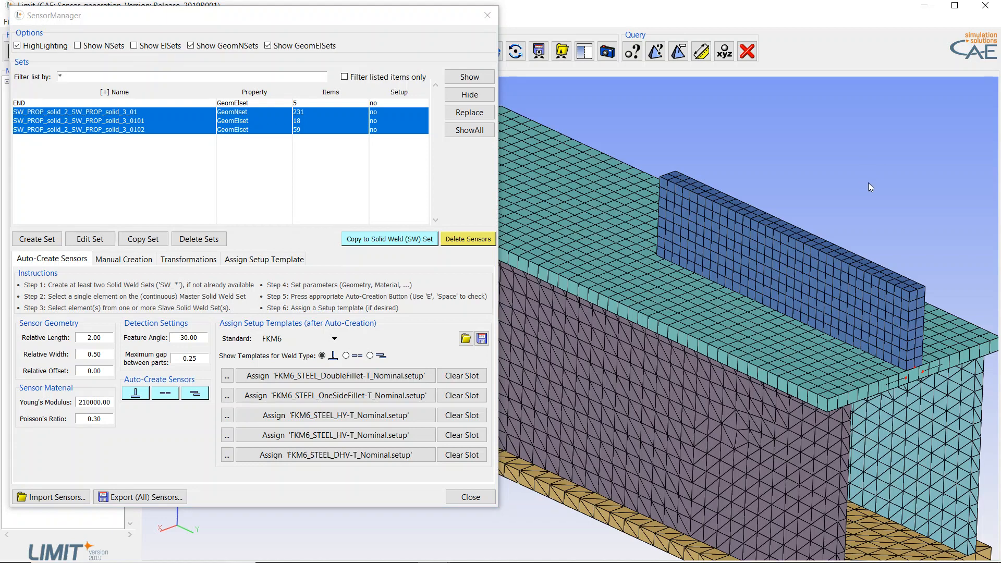
key(space)
key(e)
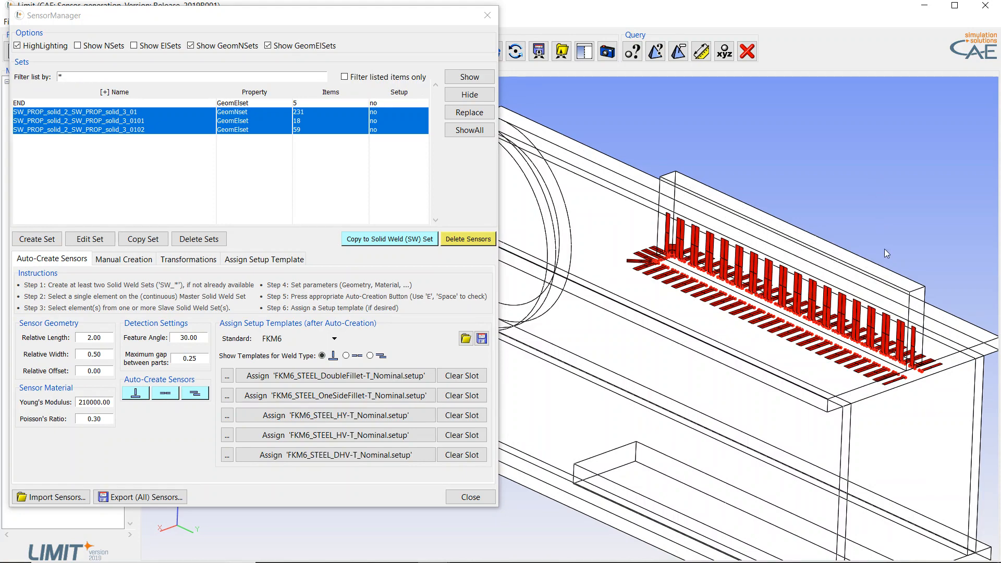
mouse_move(884, 249)
middle_down()
mouse_move(852, 228)
mouse_move(879, 259)
middle_up()
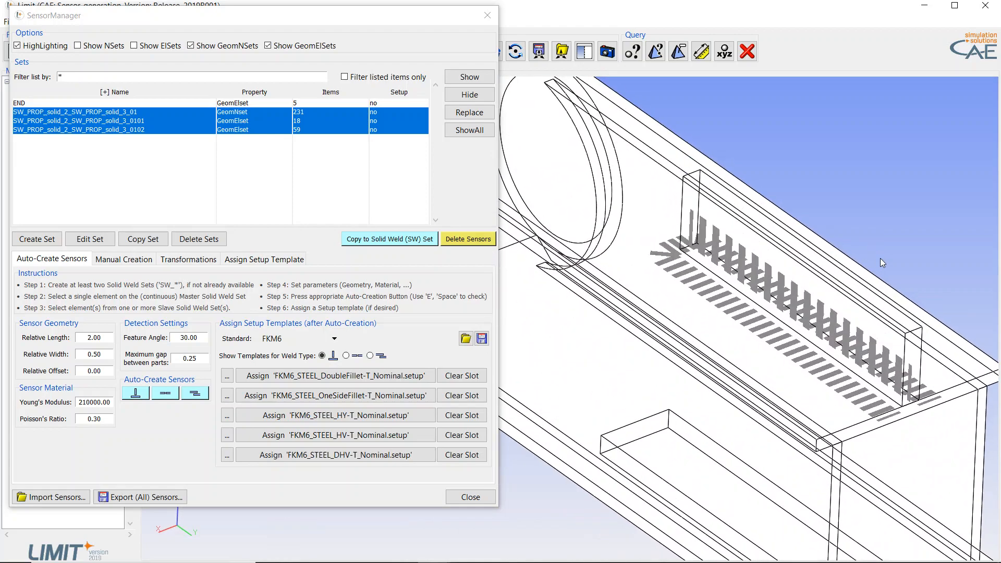
scroll(672, 272, down, 3)
mouse_move(673, 312)
middle_down()
mouse_move(694, 268)
mouse_move(685, 313)
middle_up()
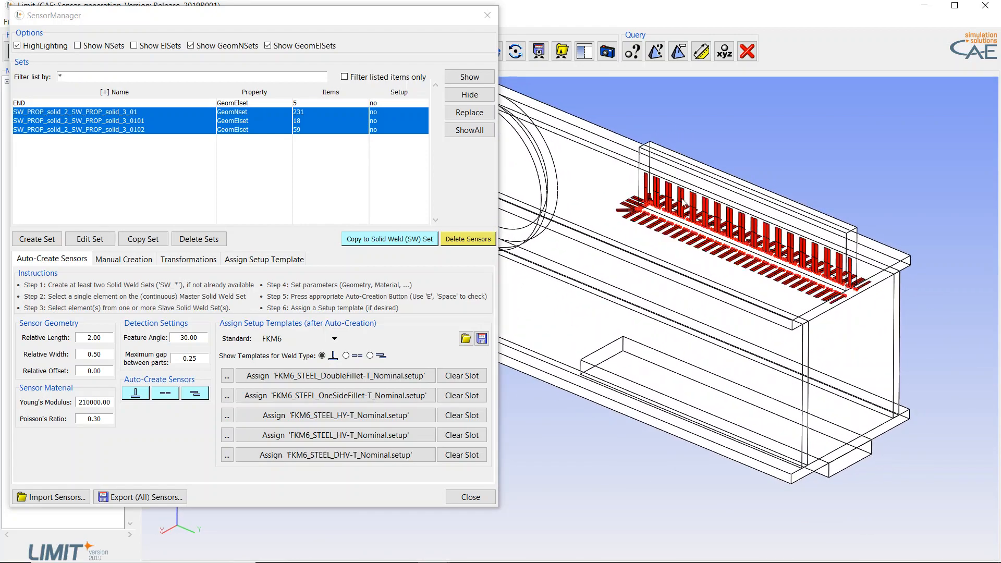
scroll(722, 158, up, 2)
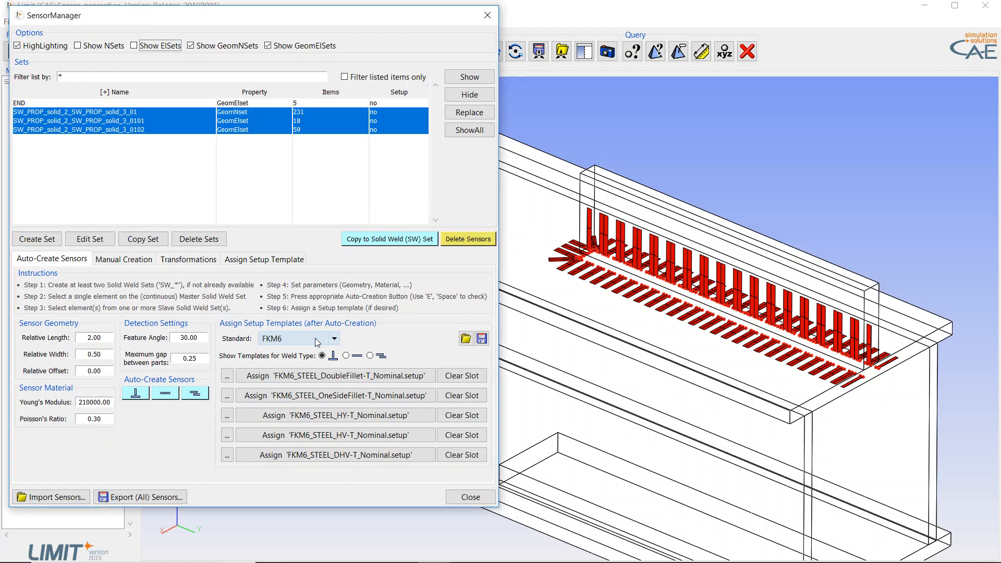
Step: Set the setup template standard to DVS1612 and view its templates for butt, lap and T-joint welds, ending on T-joints
click(315, 338)
click(288, 412)
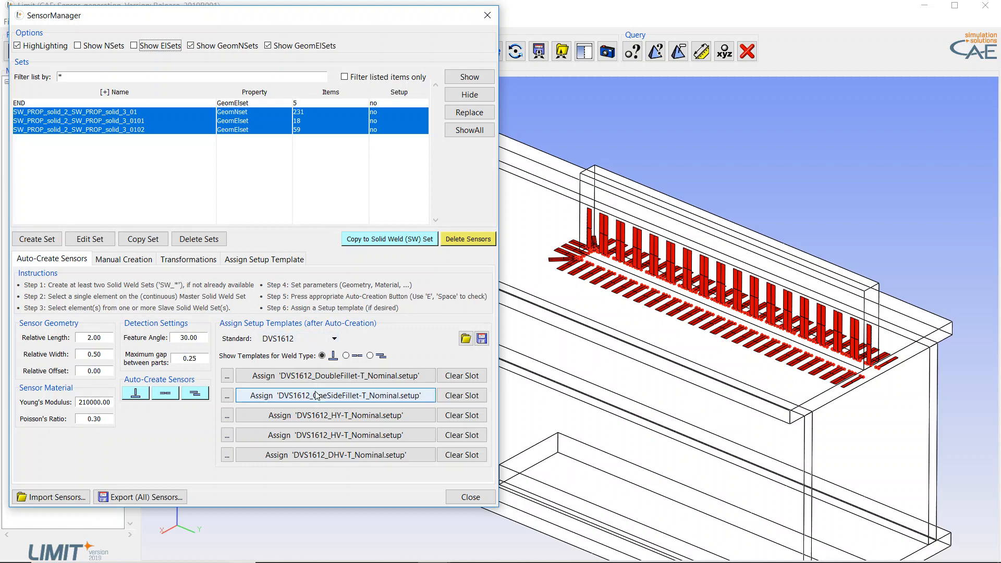
click(346, 355)
click(370, 356)
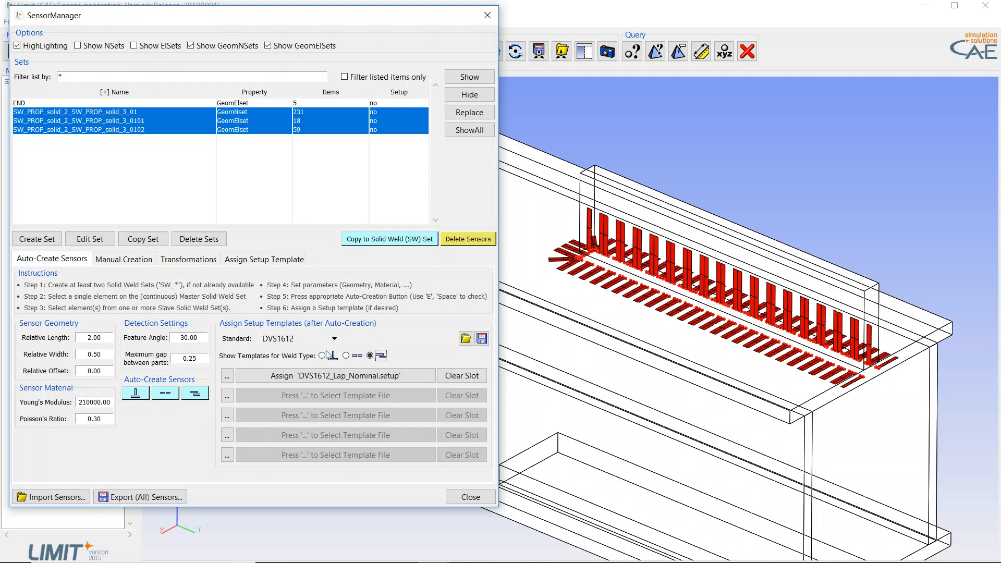
click(321, 355)
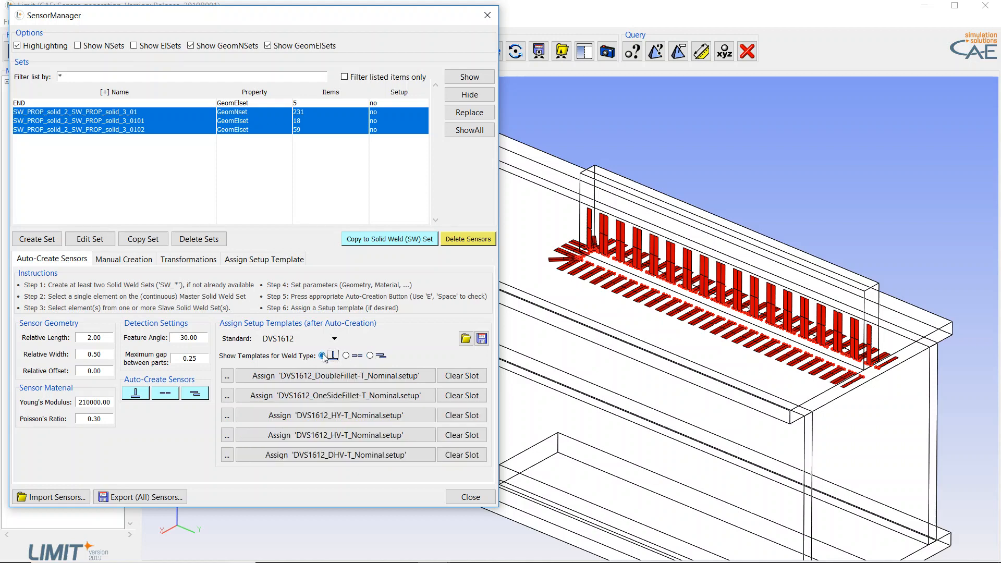
Step: Assign the DVS1612_DoubleFillet-T_Nominal setup template to the rib's weld sensors, apply the setup, and return to the Sensor Manager
click(414, 376)
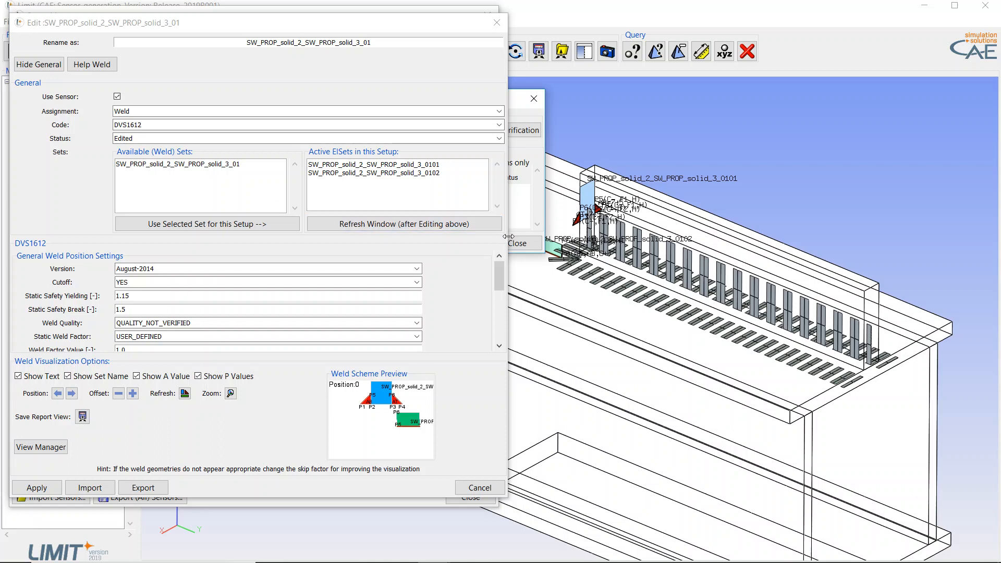
drag(507, 239, 481, 249)
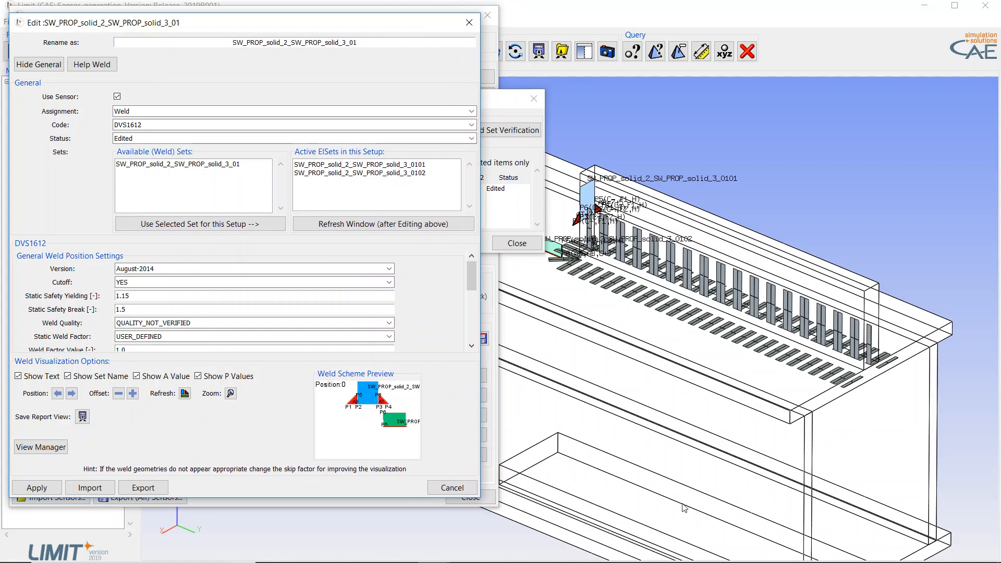
click(48, 489)
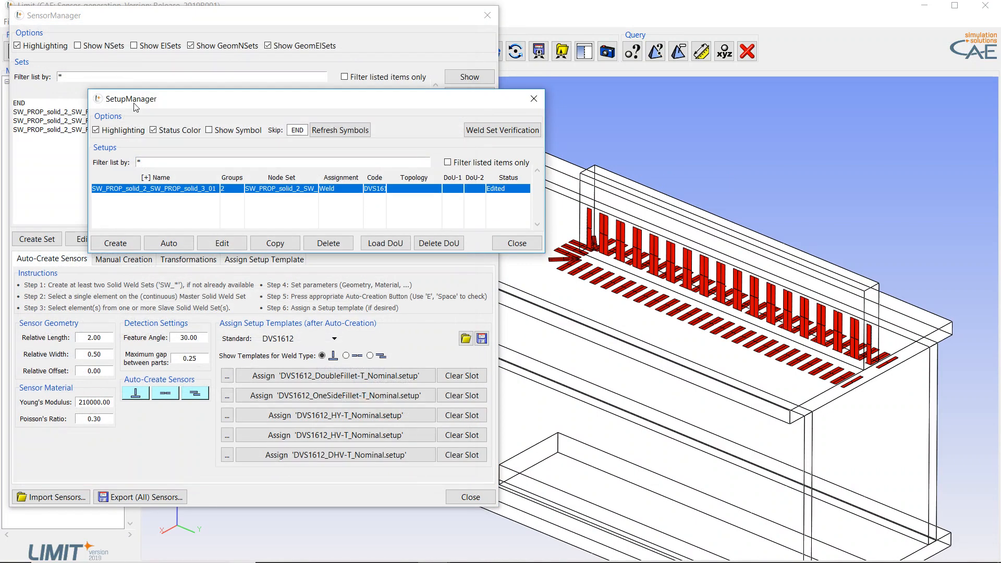
click(167, 20)
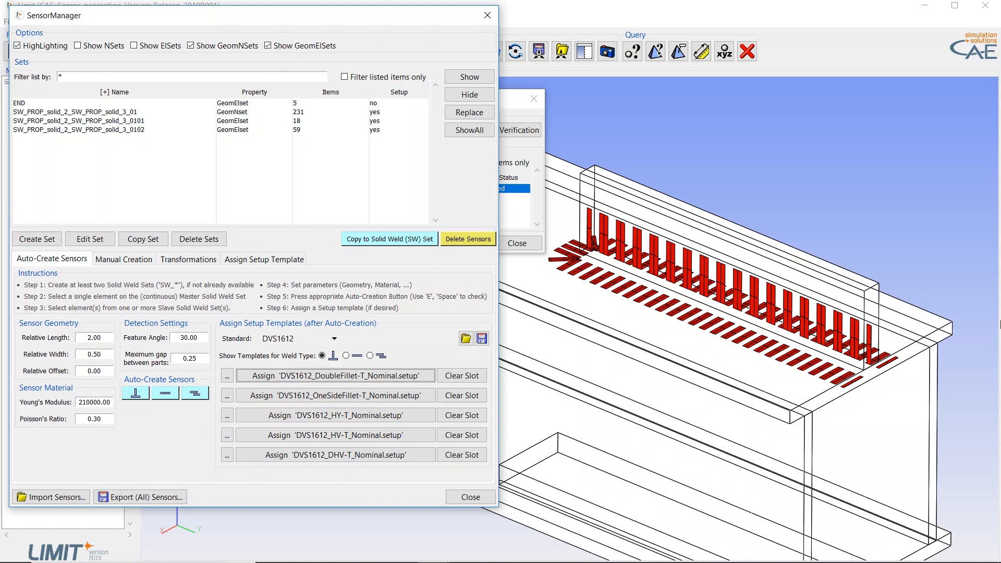
Step: Shorten the Sensor Manager window so that the main toolbar is uncovered
click(911, 227)
scroll(927, 248, down, 2)
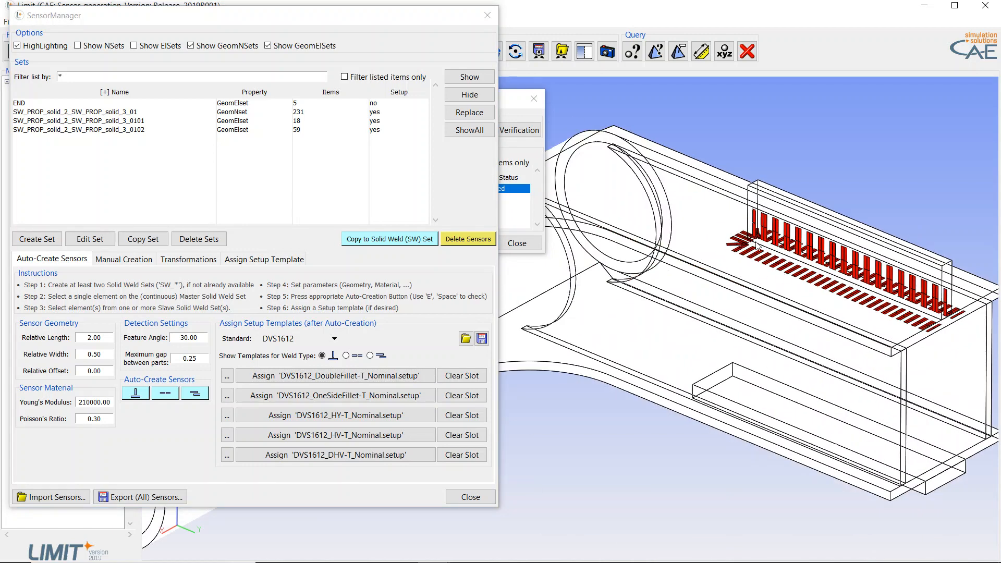
middle_drag(666, 374, 664, 432)
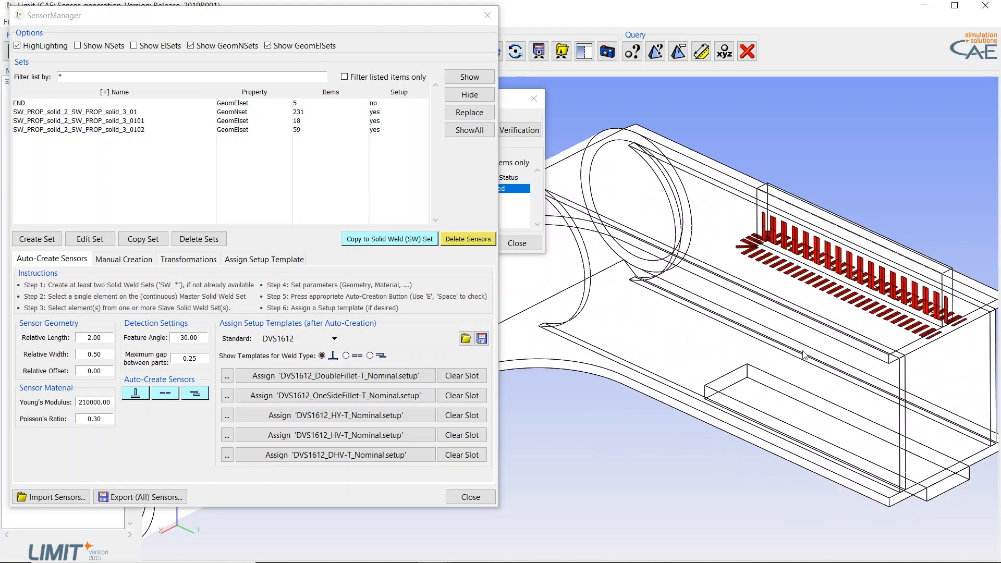
scroll(944, 235, down, 3)
middle_drag(761, 325, 757, 342)
scroll(688, 190, up, 3)
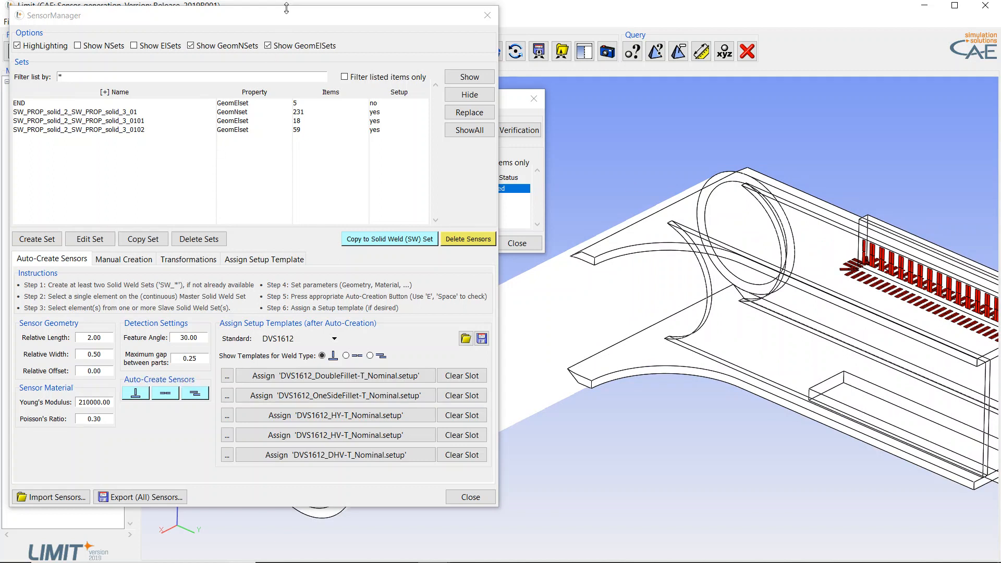
drag(285, 7, 287, 88)
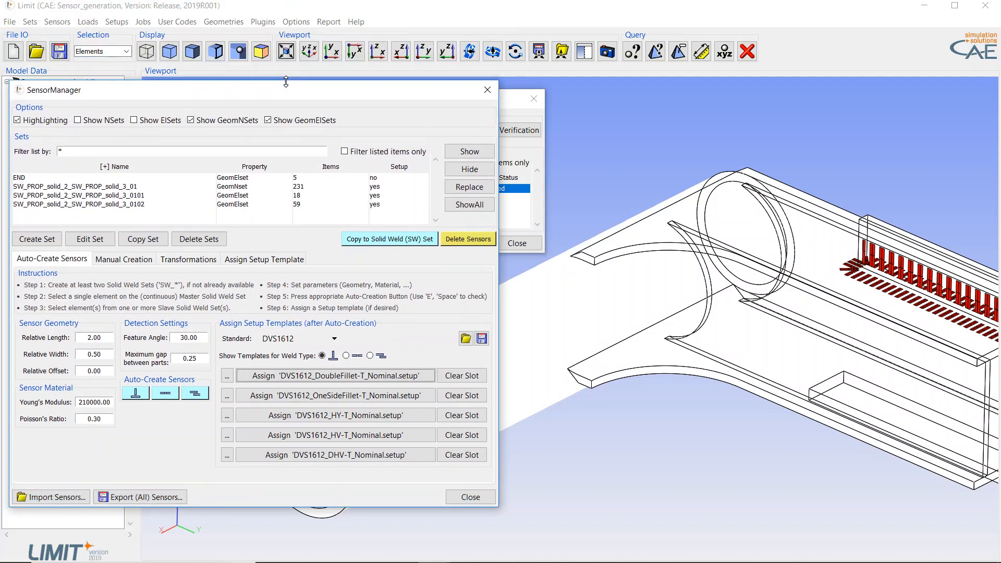
Step: View the model along the X axis with shaded surfaces and examine how the tube meets the lower flange and web
click(423, 51)
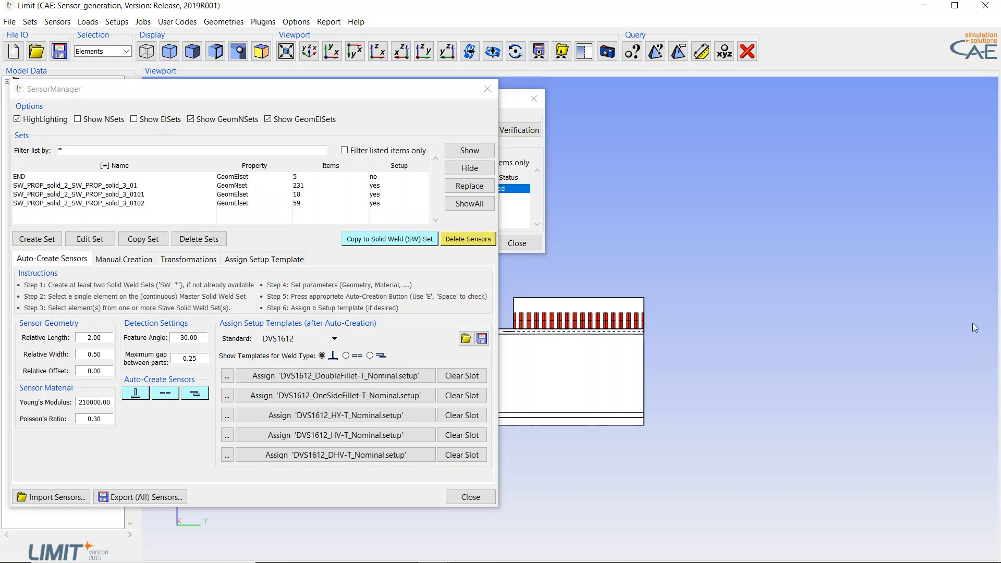
scroll(971, 324, down, 4)
scroll(640, 376, up, 10)
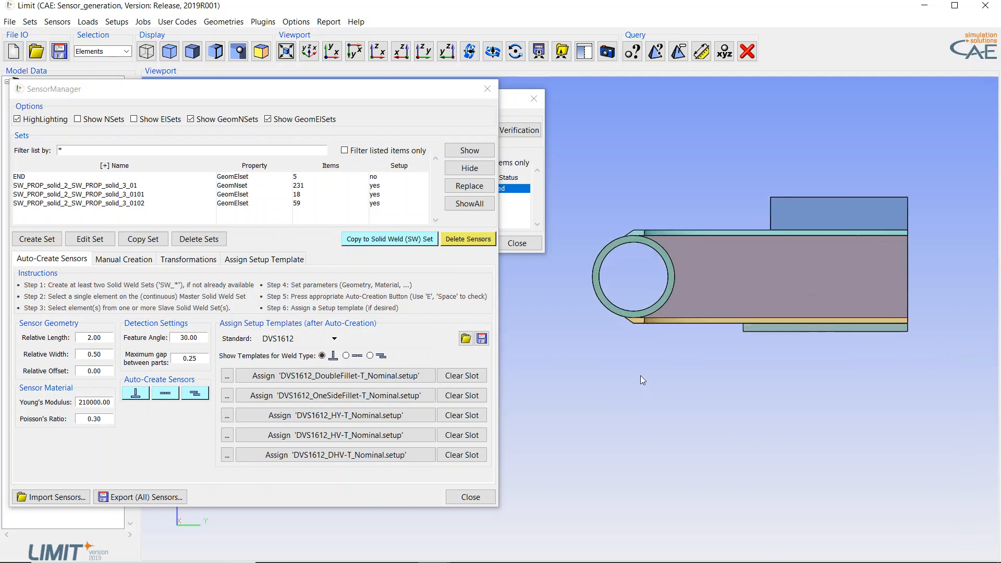
scroll(632, 364, up, 3)
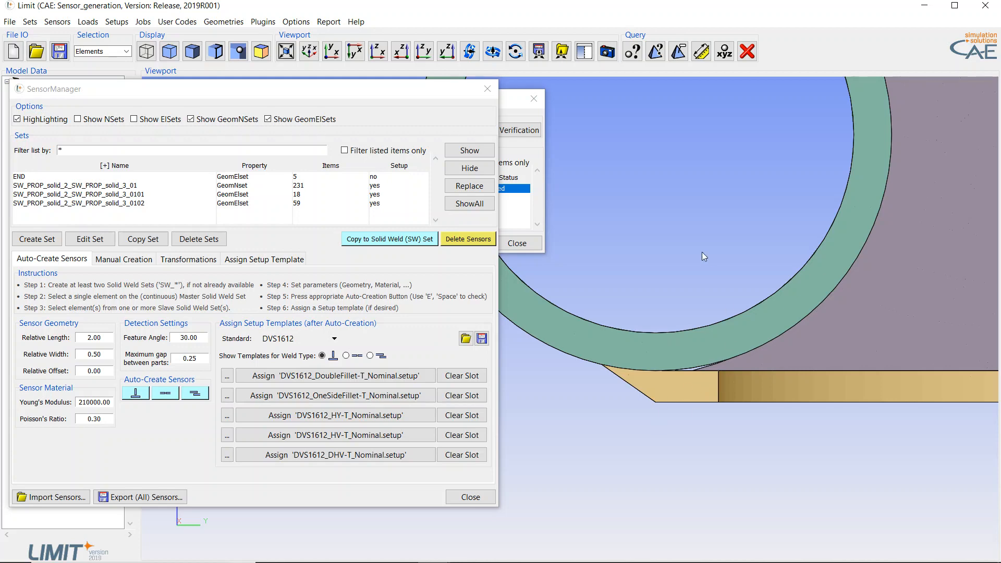
scroll(701, 251, down, 6)
middle_drag(785, 355, 770, 365)
scroll(567, 365, down, 2)
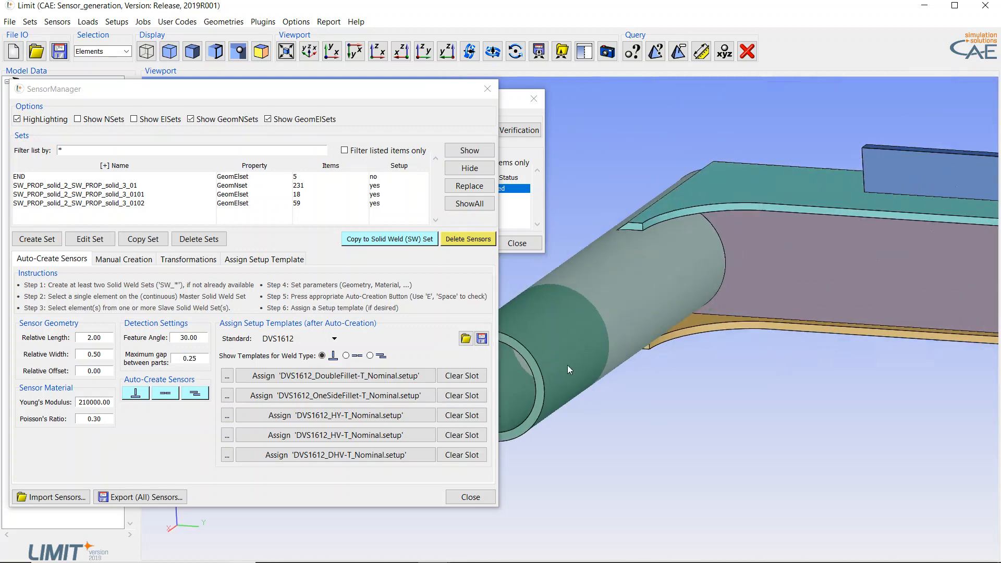
Step: Try auto-creating T-joint weld sensors from one element on the tube and one on the adjoining side web
scroll(567, 365, down, 2)
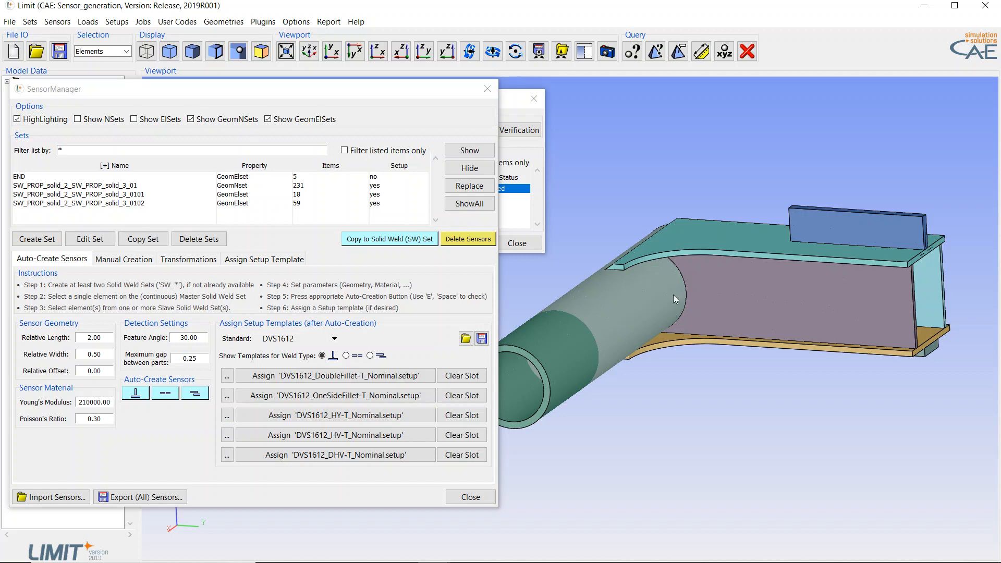
click(705, 284)
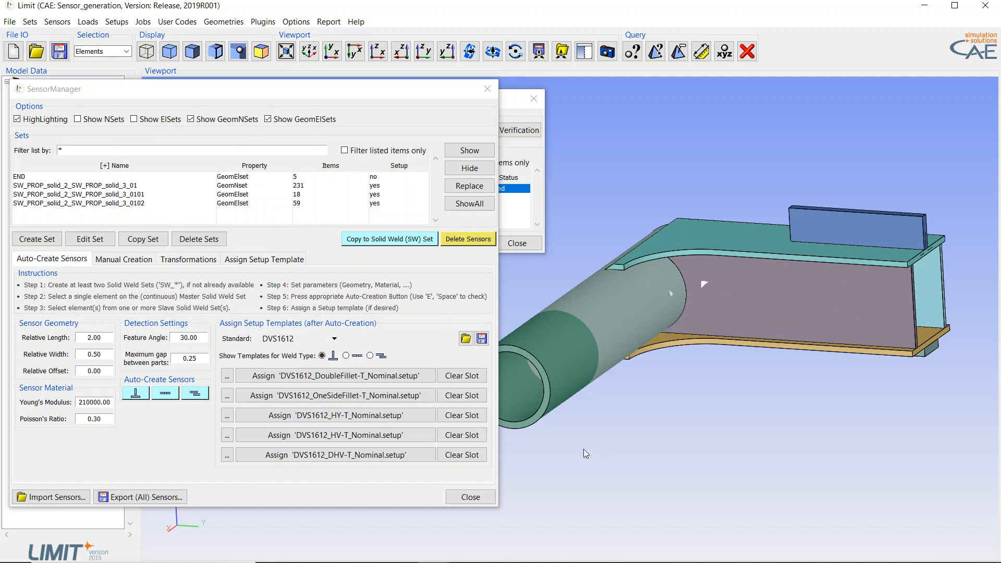
click(134, 393)
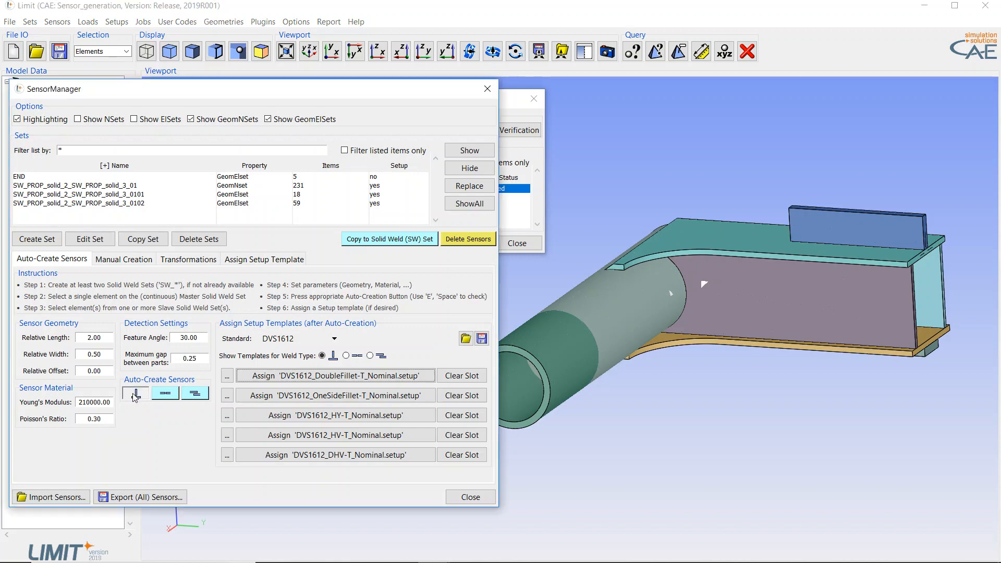
middle_drag(781, 377, 658, 271)
scroll(658, 271, up, 2)
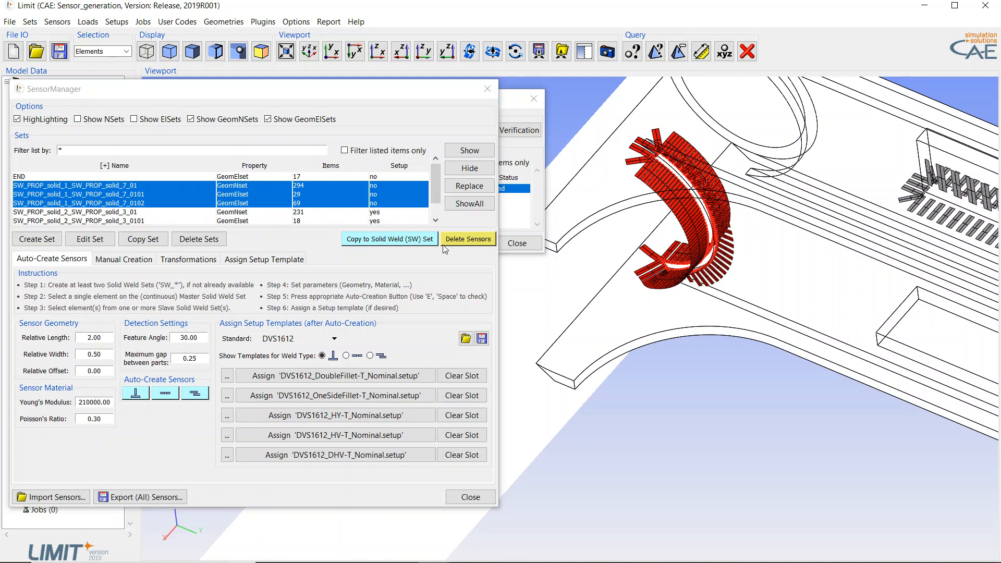
Step: Delete the selected weld sensors between the tube and the side web
click(457, 240)
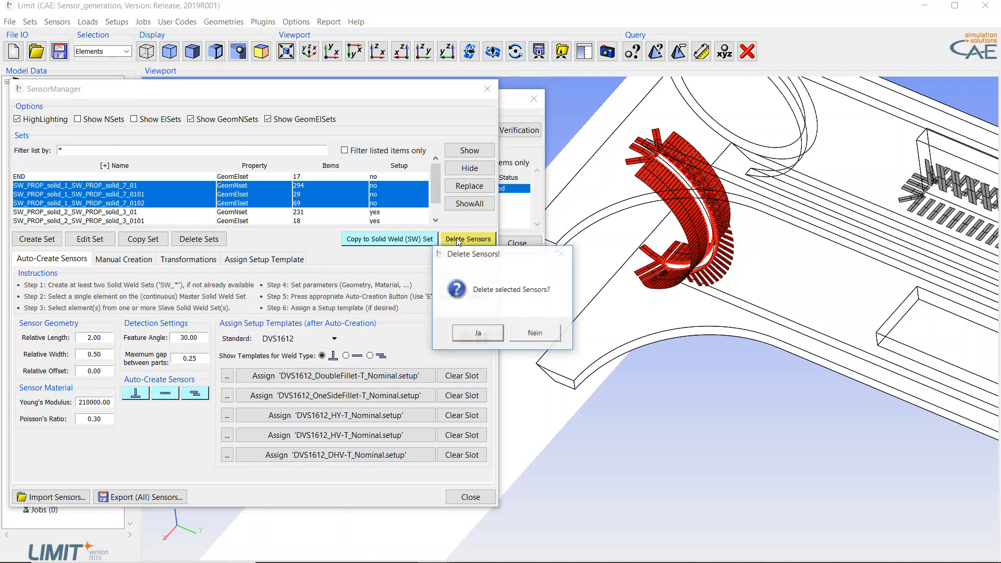
click(604, 331)
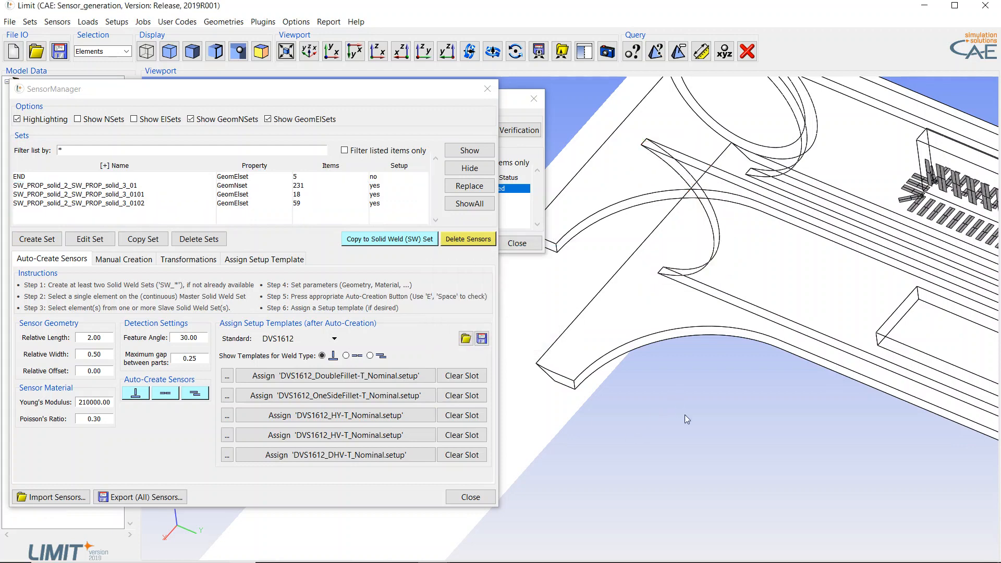
middle_drag(683, 414, 717, 402)
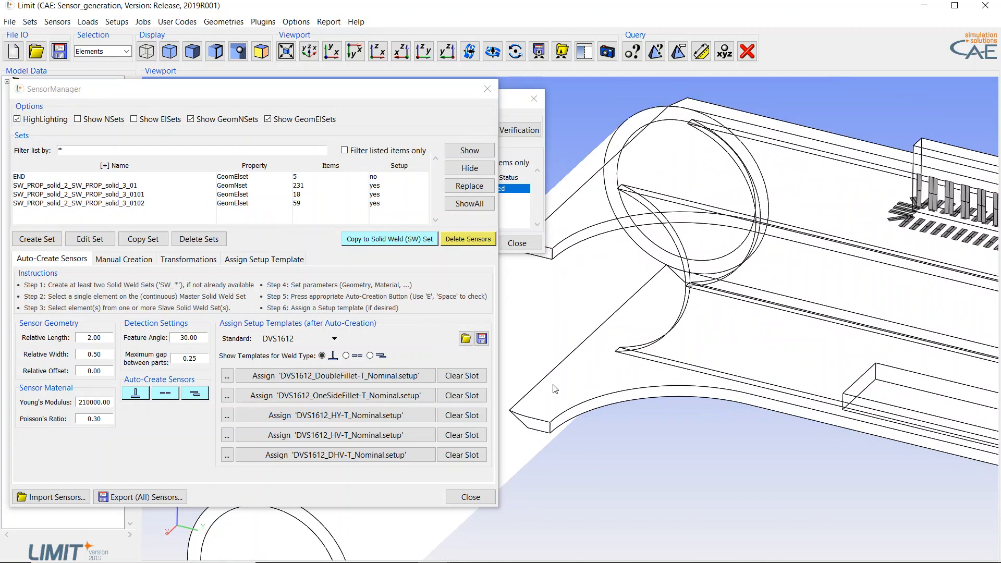
Step: Set the maximum gap between parts to 1 and show the model with shaded surfaces
double_click(186, 359)
text(1)
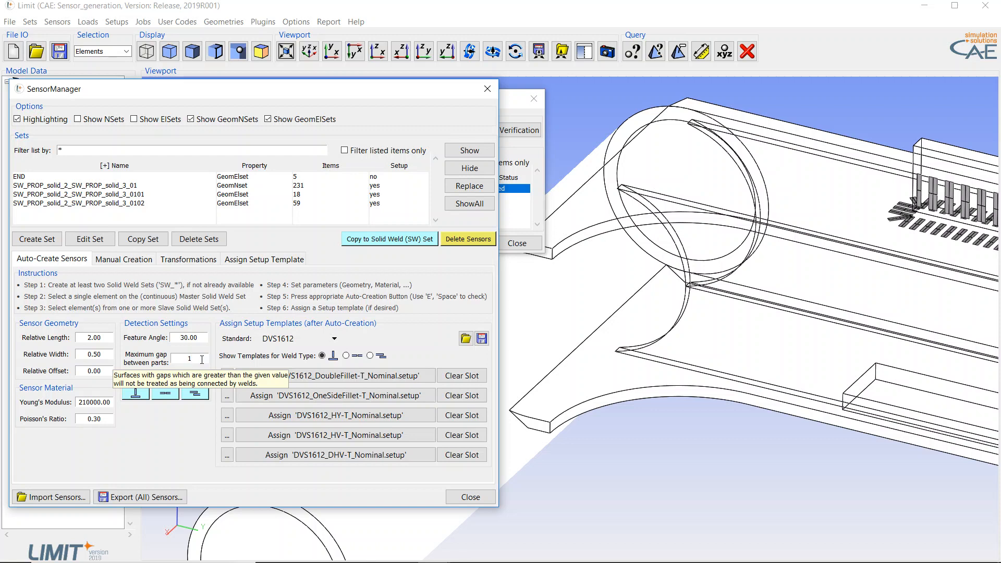
click(612, 435)
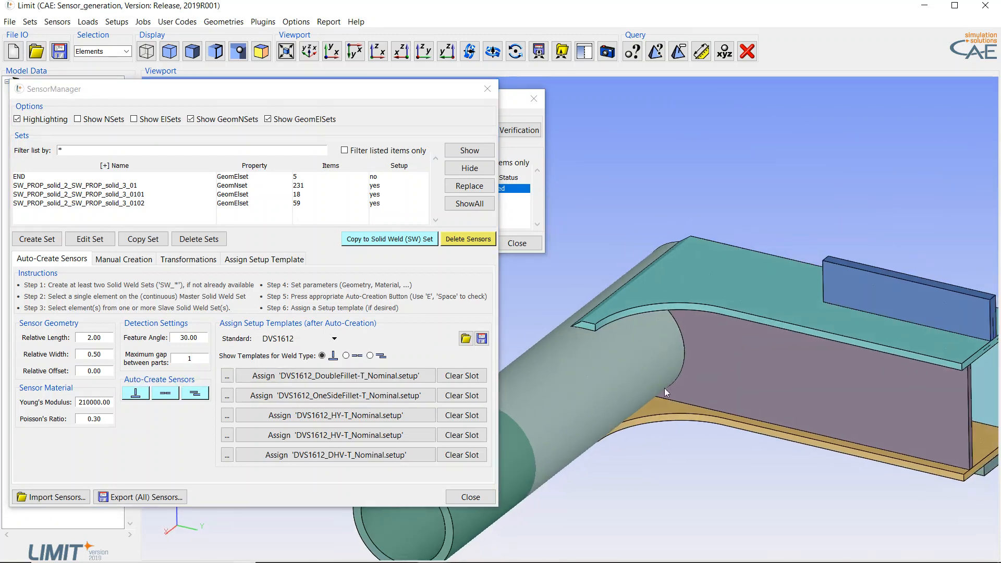
Step: Examine the tube's connections to the side webs on both sides of the beam
click(659, 352)
middle_drag(690, 236, 677, 403)
scroll(748, 358, up, 5)
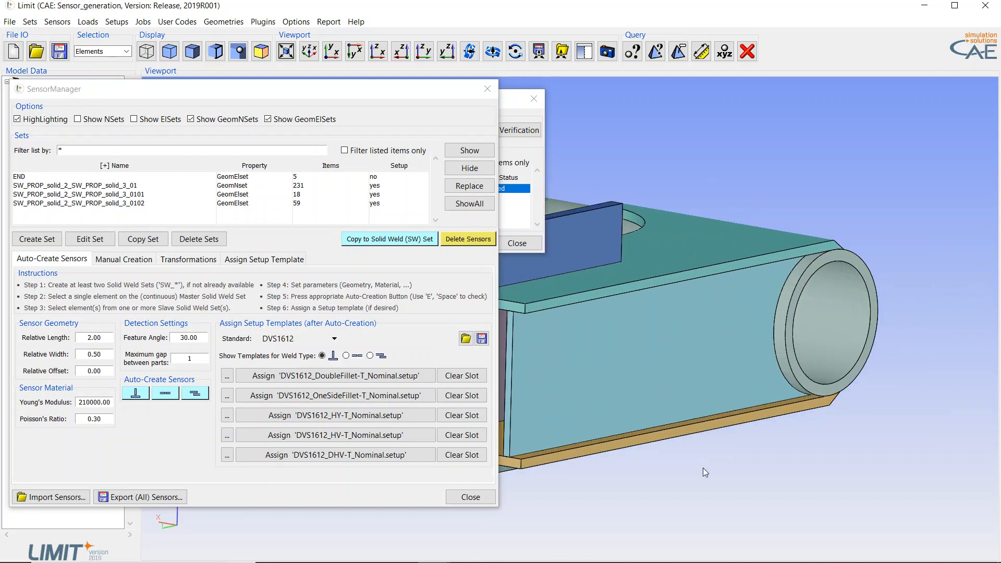
middle_drag(689, 452, 951, 449)
scroll(951, 449, down, 3)
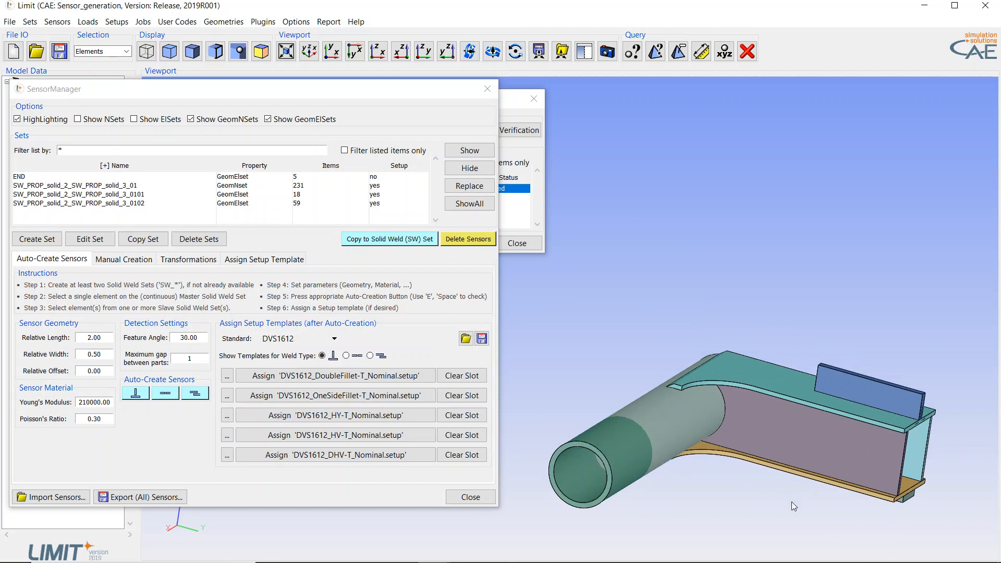
scroll(791, 501, up, 5)
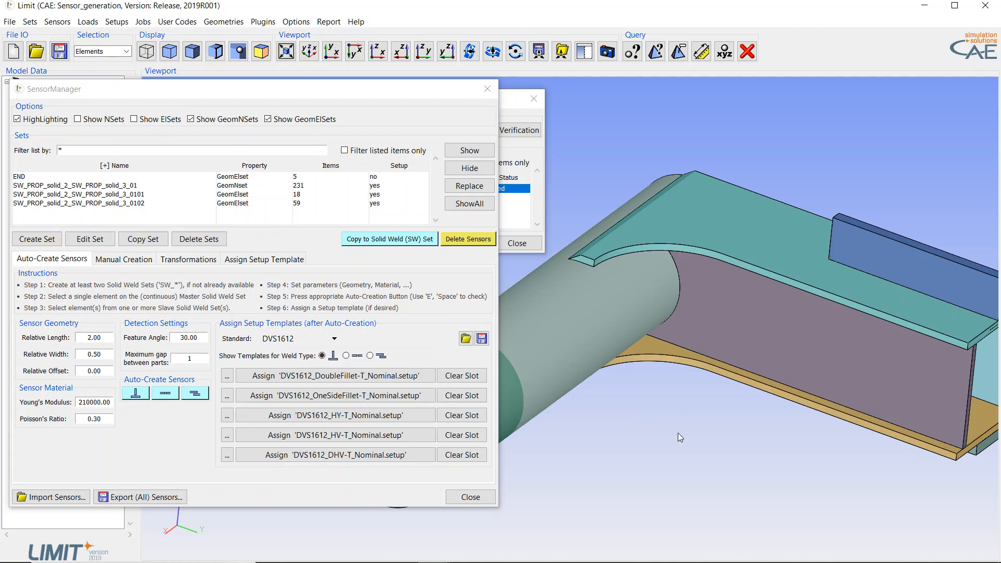
Step: Display the element mesh and select one element on the tube and one on each of the two side webs
key(e)
key(e)
scroll(683, 295, up, 4)
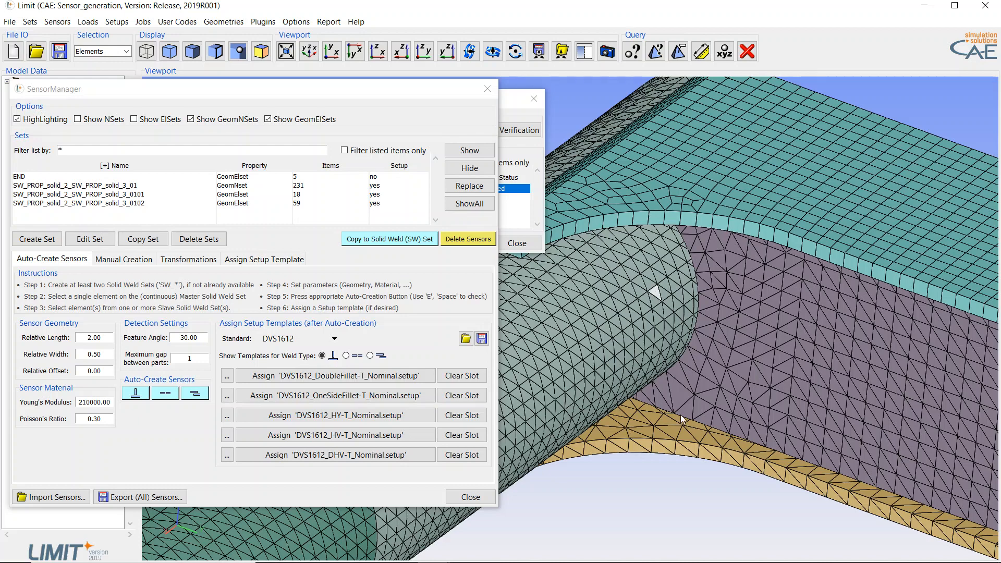
click(803, 331)
scroll(806, 334, down, 5)
middle_drag(834, 368, 809, 338)
scroll(809, 338, up, 3)
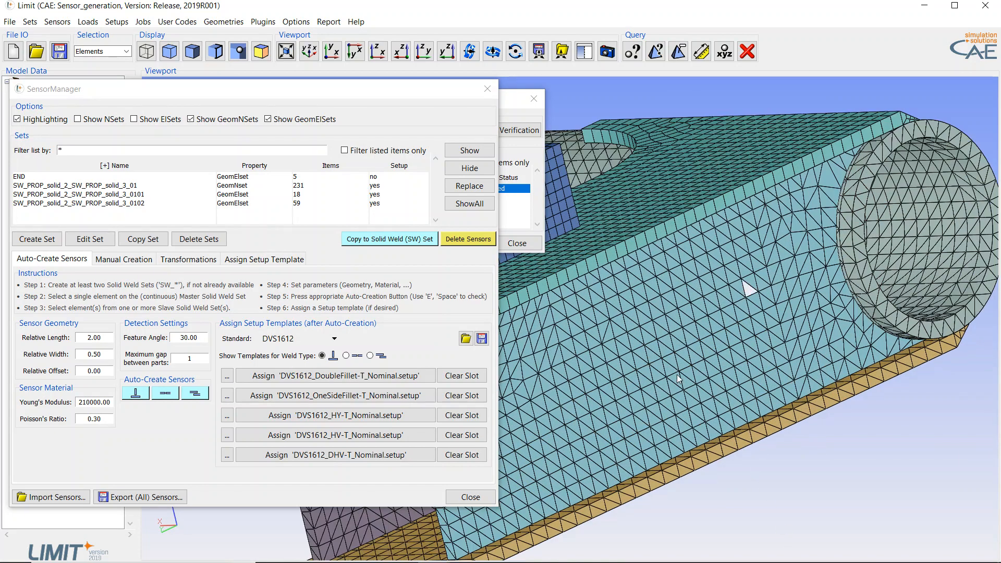
Step: Check the element selection on both sides and auto-create T-joint weld sensors between the tube and both side webs
scroll(688, 373, down, 3)
middle_drag(704, 367, 733, 384)
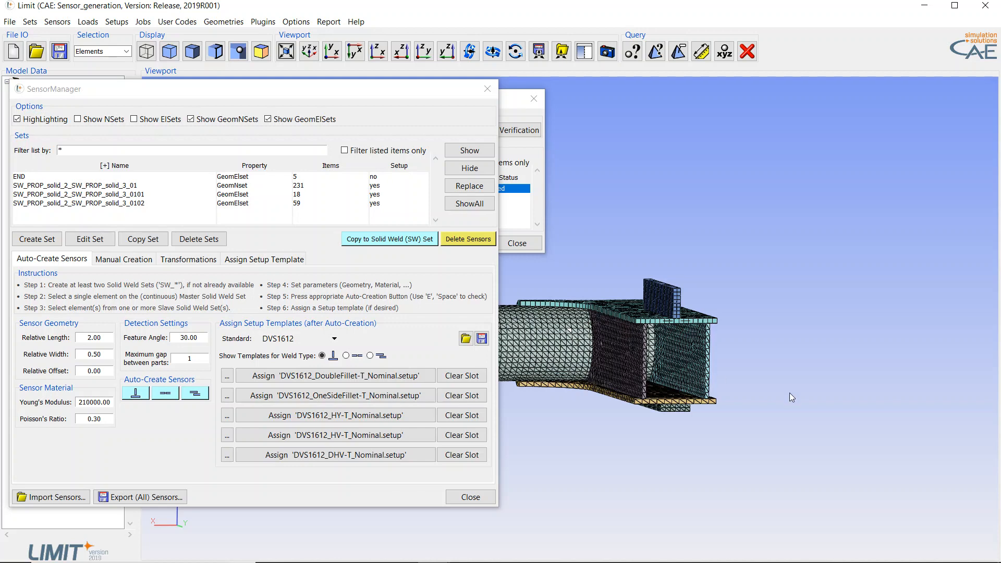
middle_drag(789, 393, 750, 387)
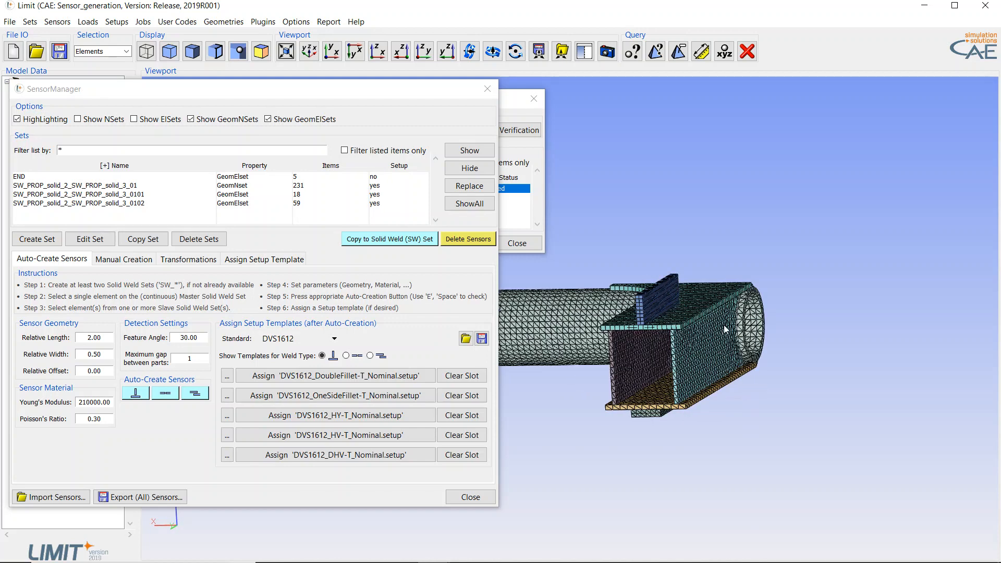
scroll(724, 329, up, 3)
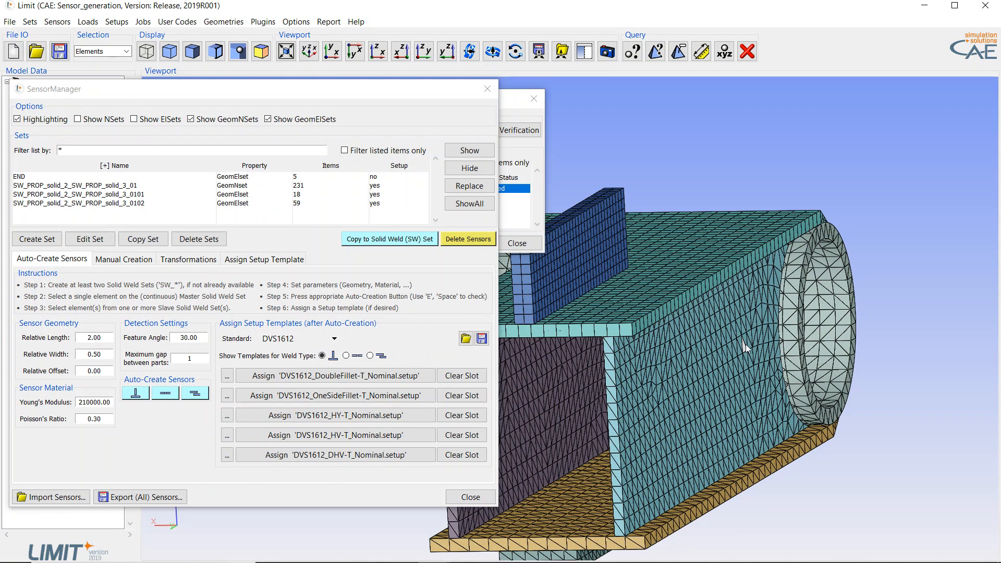
middle_drag(783, 390, 627, 383)
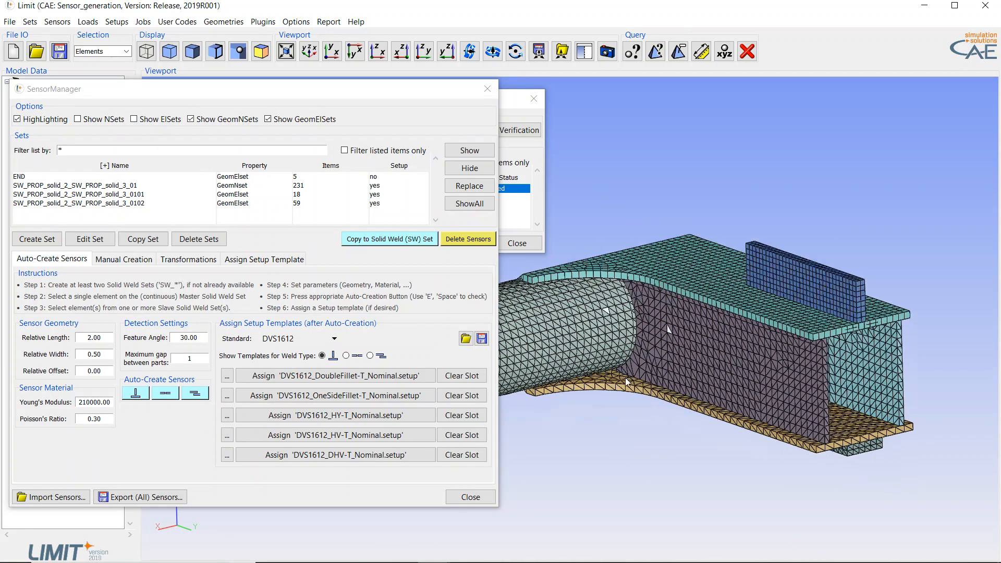
scroll(627, 383, up, 2)
click(136, 393)
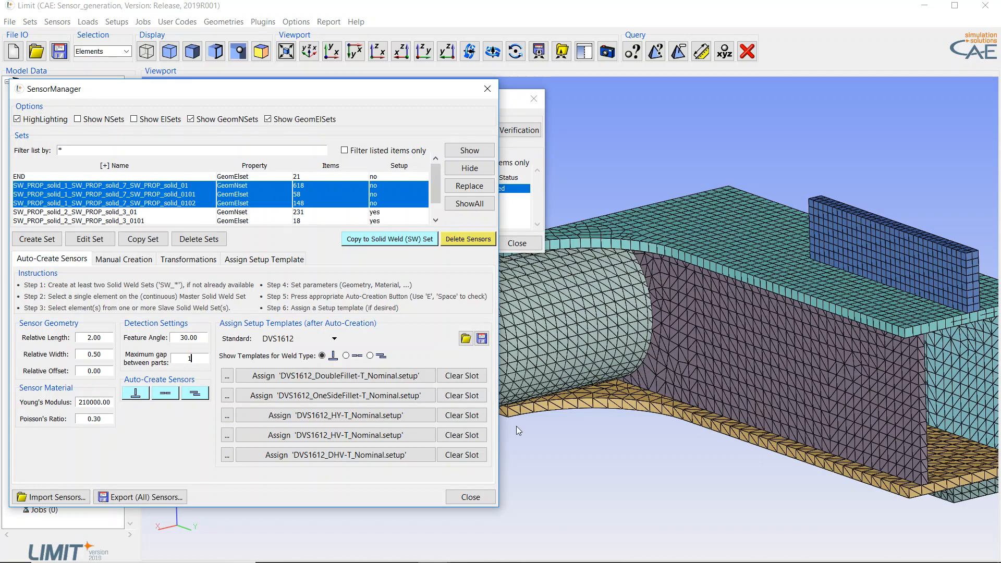
Step: Display the model as feature edges only and examine the new weld sensors around the tube
click(665, 491)
key(e)
middle_drag(670, 381, 676, 398)
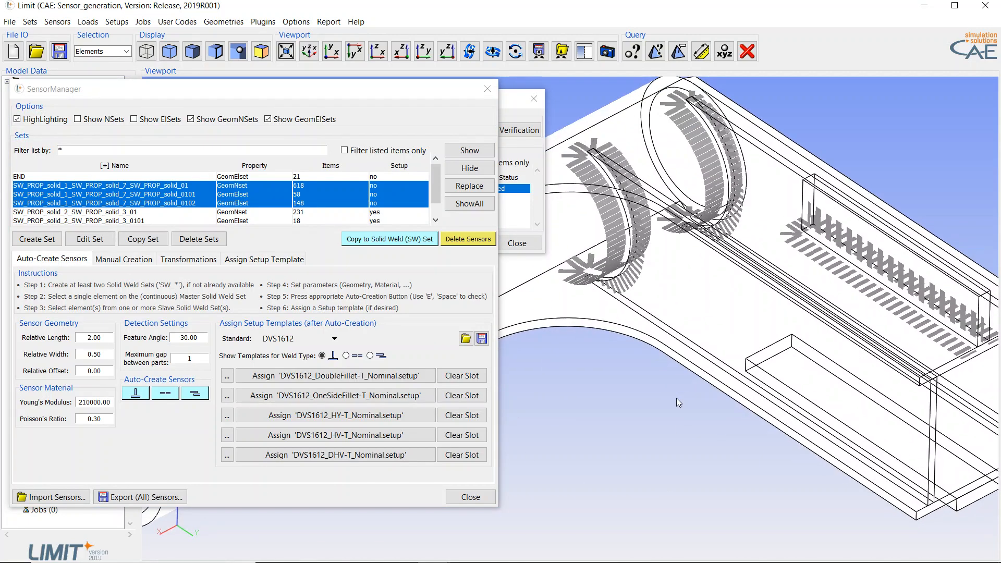
Step: Assign the DVS1612_OneSideFillet-T_Nominal setup template to the new weld sensors between the tube and both side webs
scroll(985, 511, down, 3)
key(e)
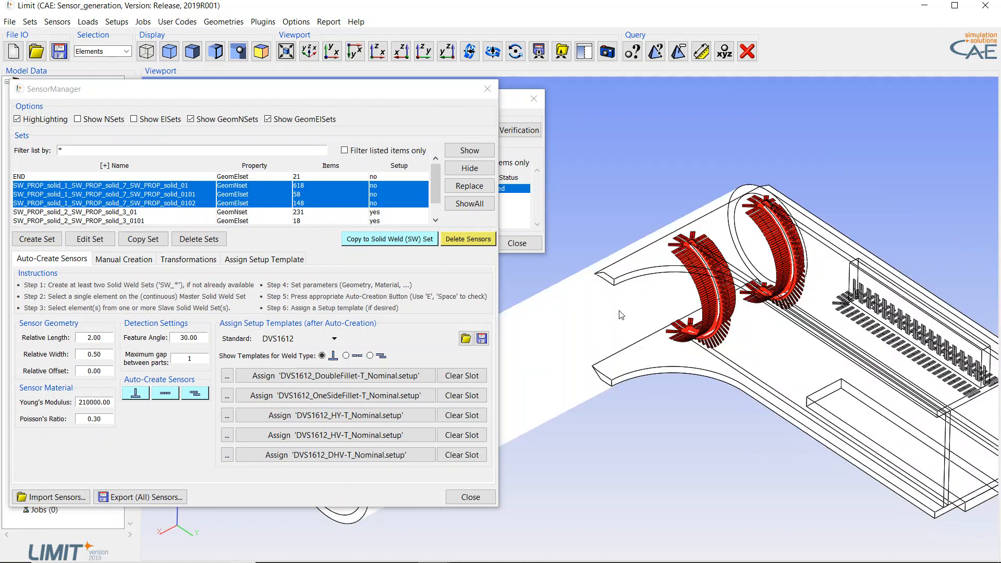
scroll(620, 315, up, 3)
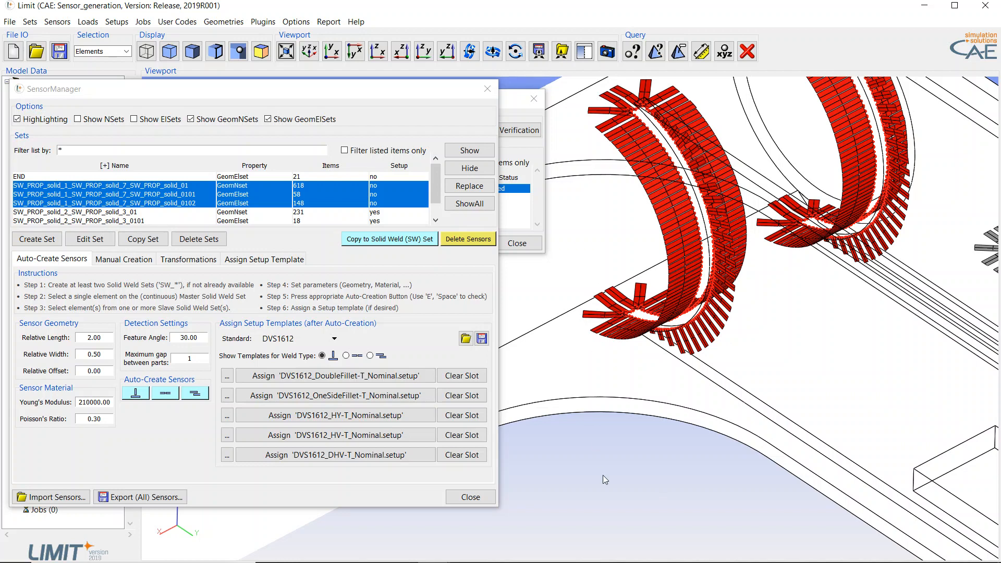
scroll(589, 488, down, 3)
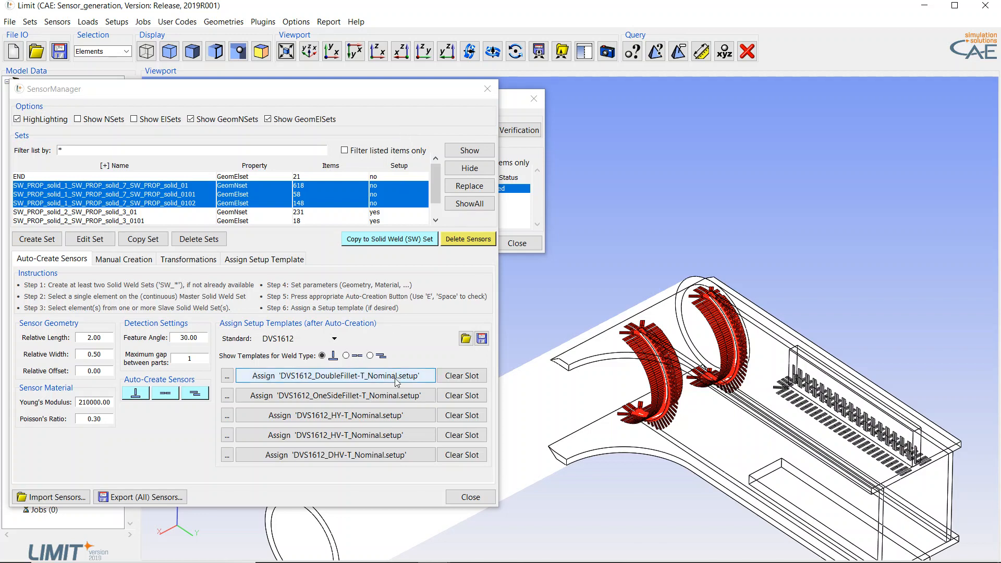
click(400, 397)
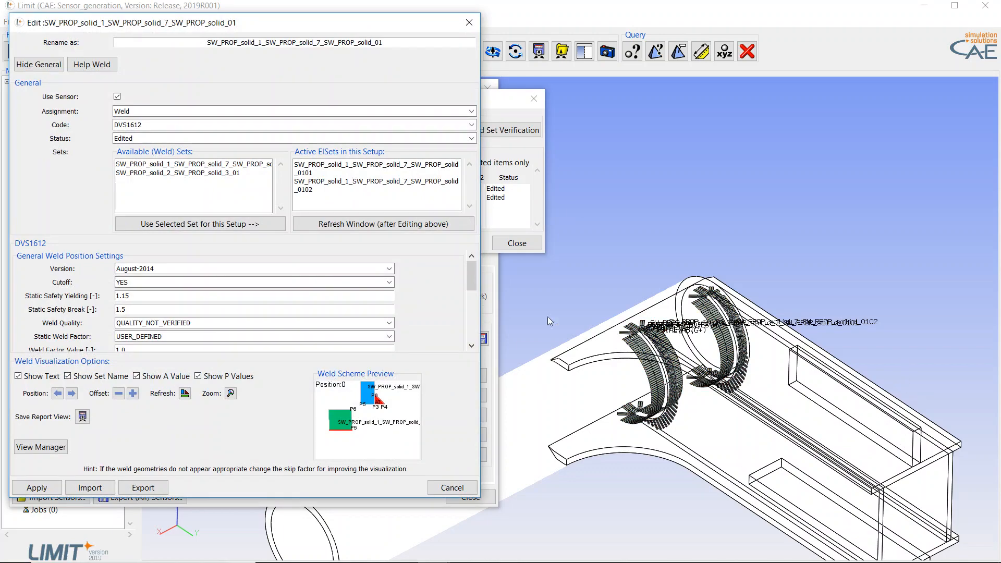
Step: Examine the weld scheme on the tube at position 0 and step backward through the sensor positions to 614
click(624, 347)
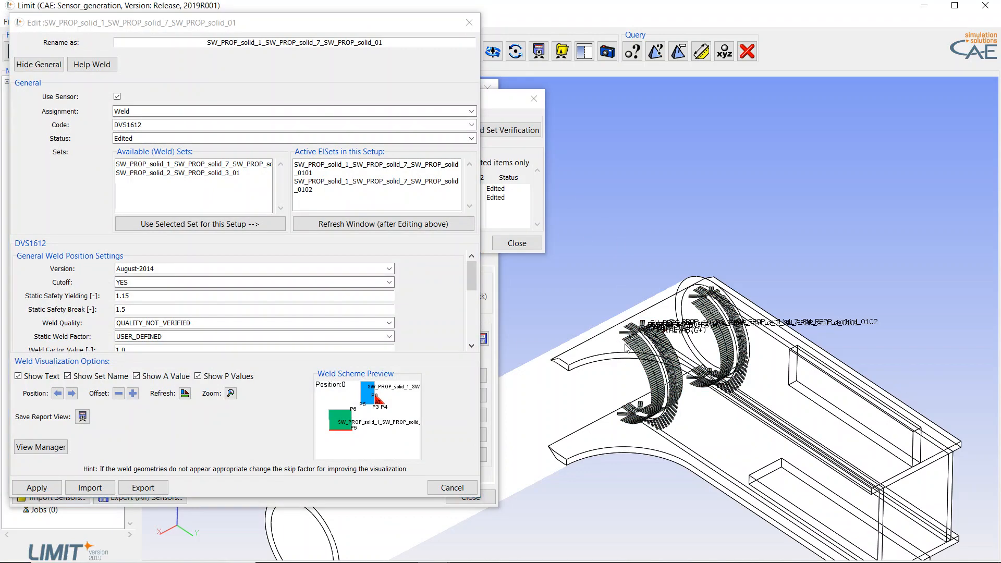
scroll(650, 339, up, 3)
scroll(649, 338, up, 5)
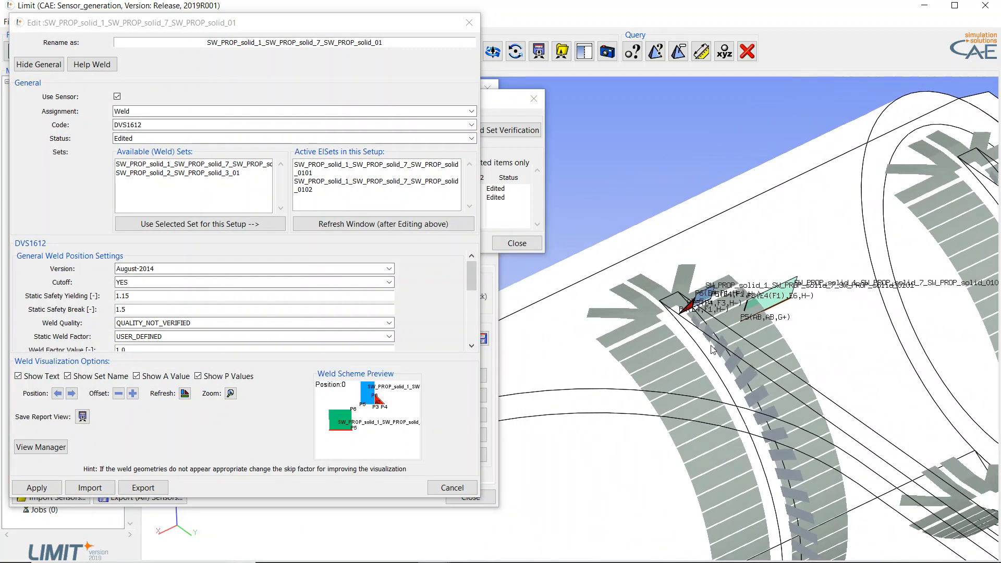
drag(718, 346, 720, 345)
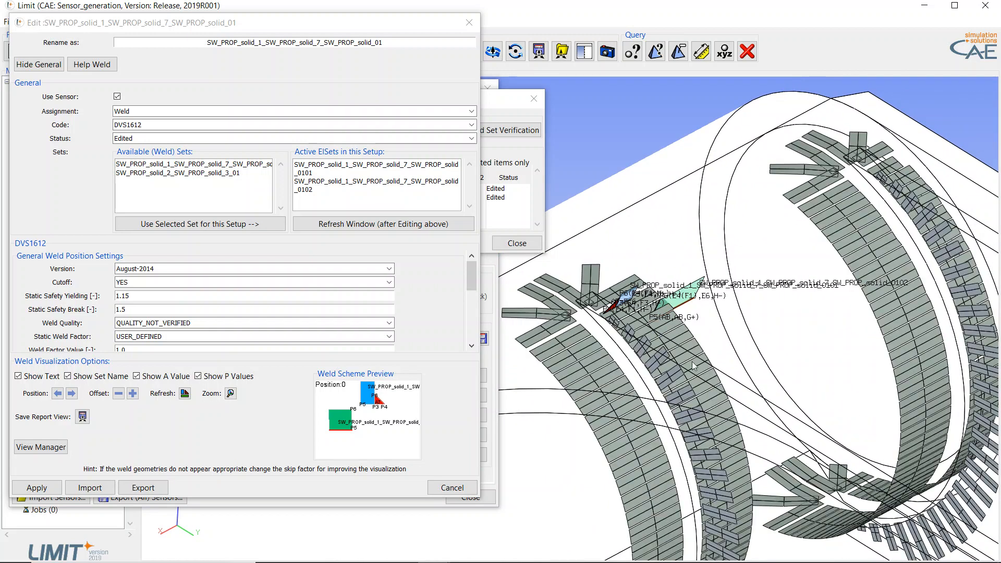
click(57, 395)
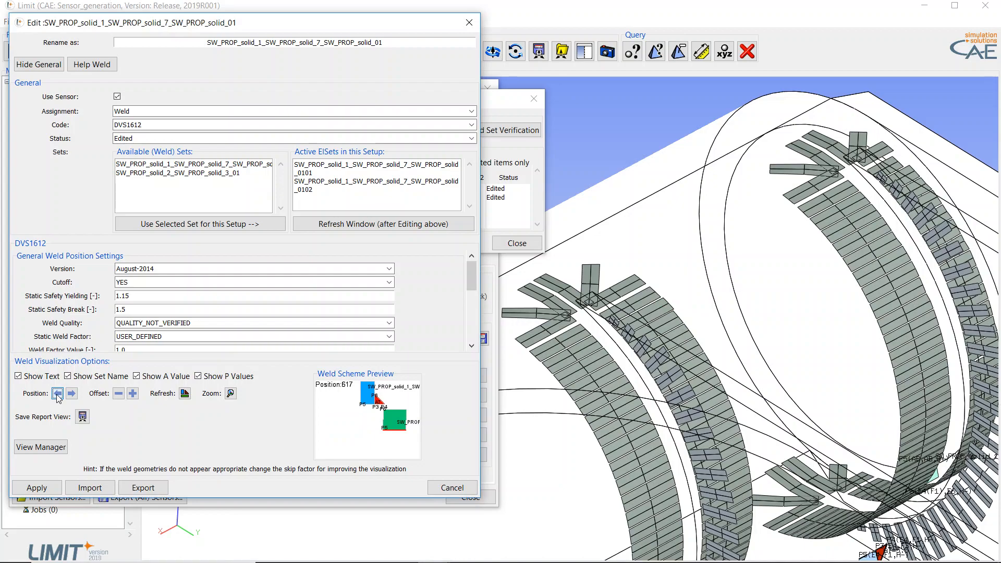
click(56, 396)
mouse_move(679, 433)
mouse_down()
mouse_move(684, 383)
mouse_move(688, 448)
mouse_up()
middle_drag(688, 448, 704, 260)
scroll(704, 260, down, 2)
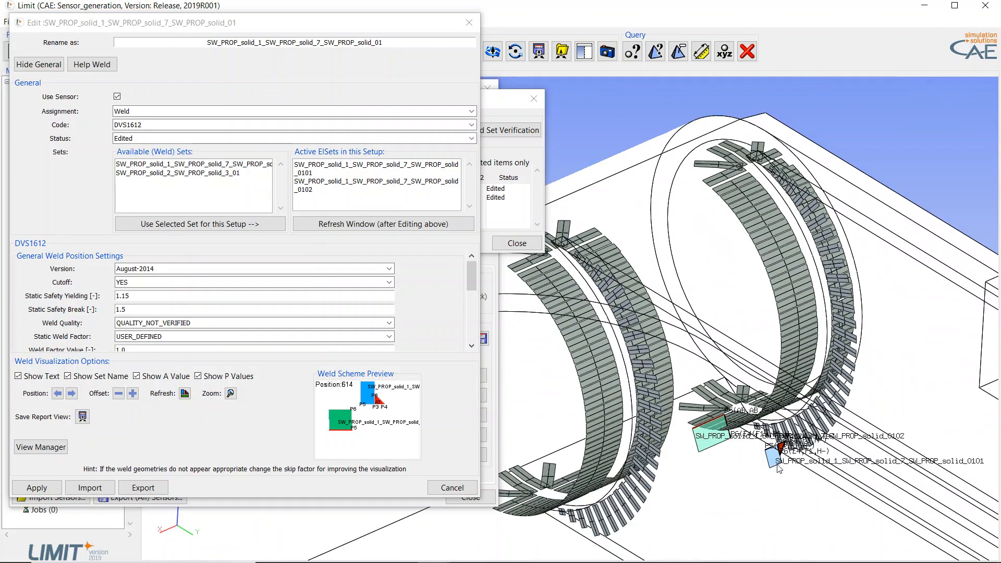
mouse_move(777, 464)
mouse_down()
mouse_move(764, 467)
mouse_move(770, 481)
mouse_move(785, 471)
mouse_up()
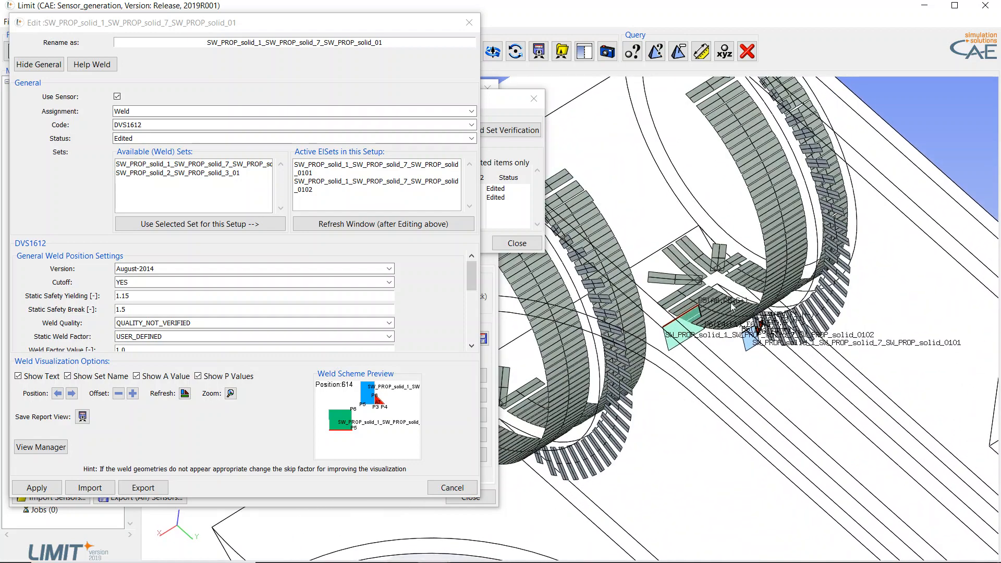
drag(765, 384, 770, 379)
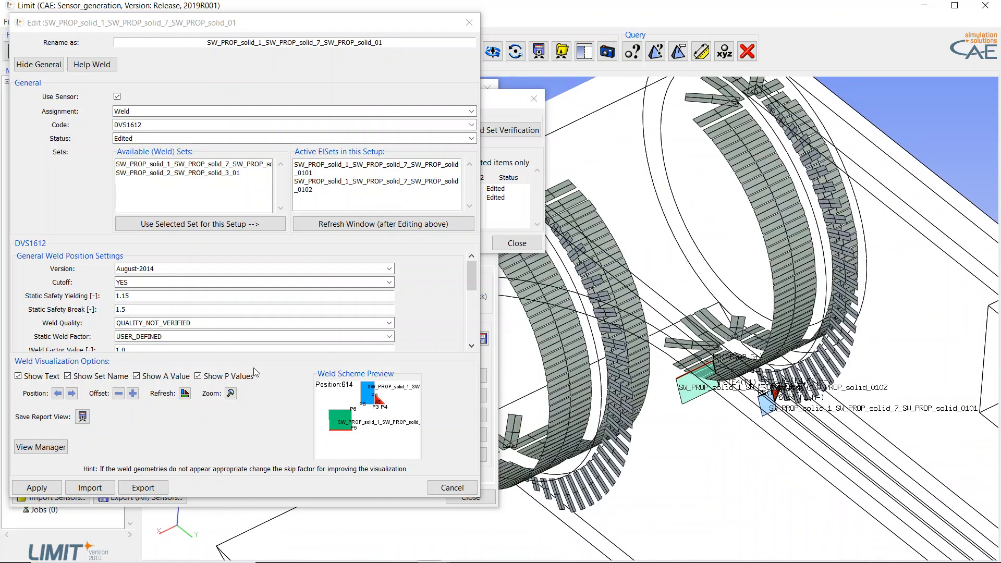
Step: Apply the weld setup for the tube-to-web sensors and return to the sensor manager
click(36, 487)
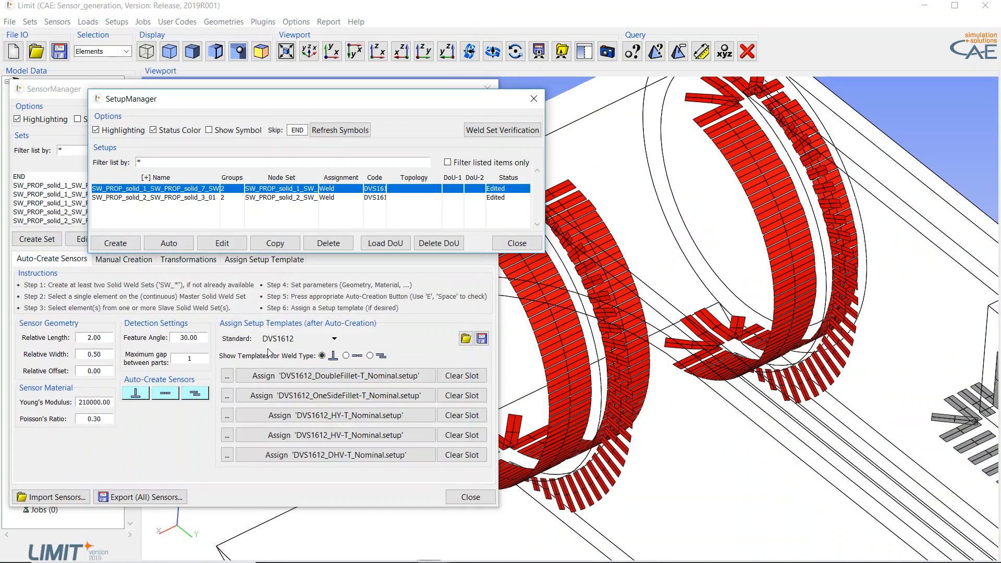
click(200, 84)
click(864, 175)
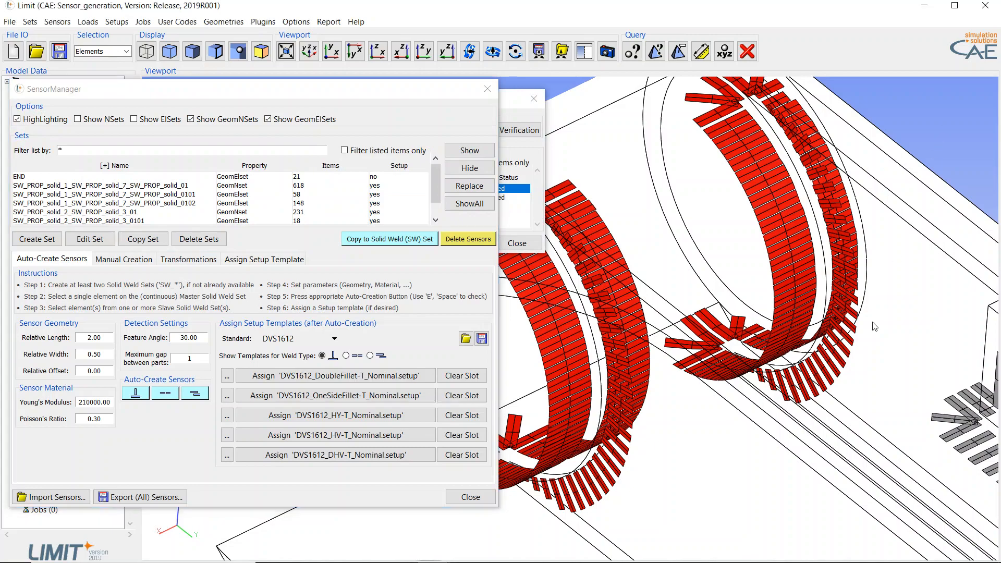
Step: Try to auto-create lap-joint sensors between the tube and the upper flange plate from one selected element on each
scroll(894, 357, down, 5)
middle_drag(809, 435, 755, 426)
scroll(697, 304, up, 2)
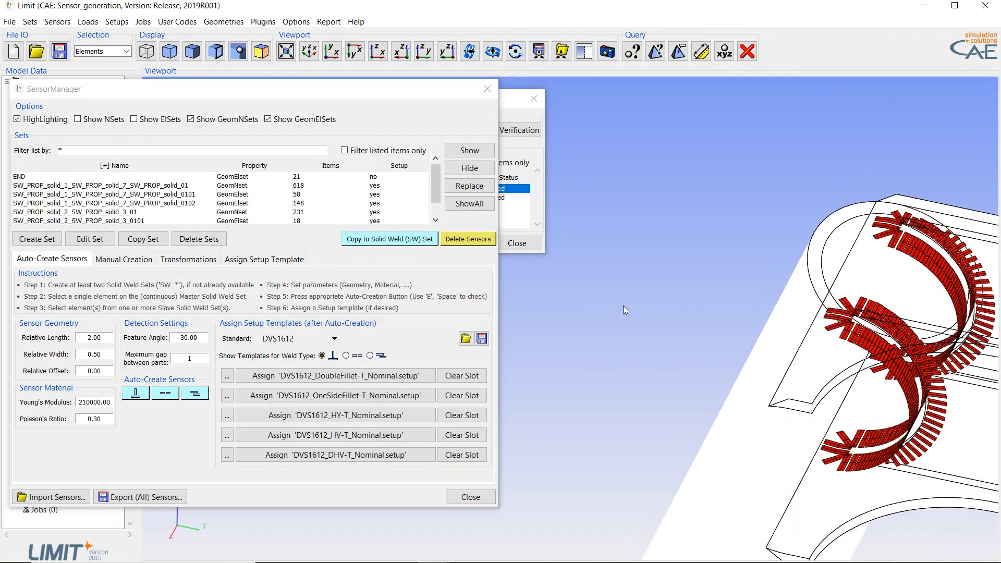
scroll(612, 261, down, 4)
scroll(798, 408, up, 4)
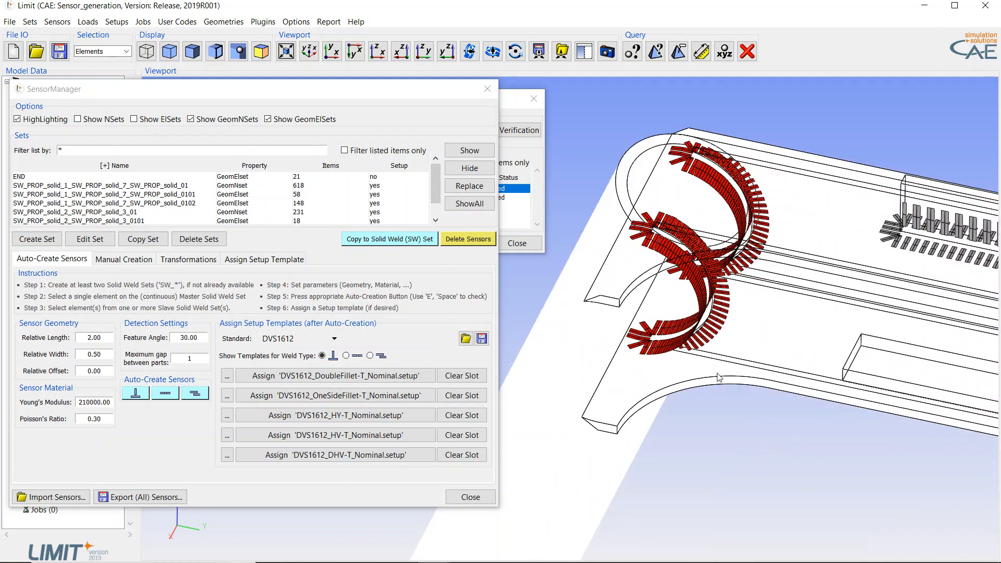
key(space)
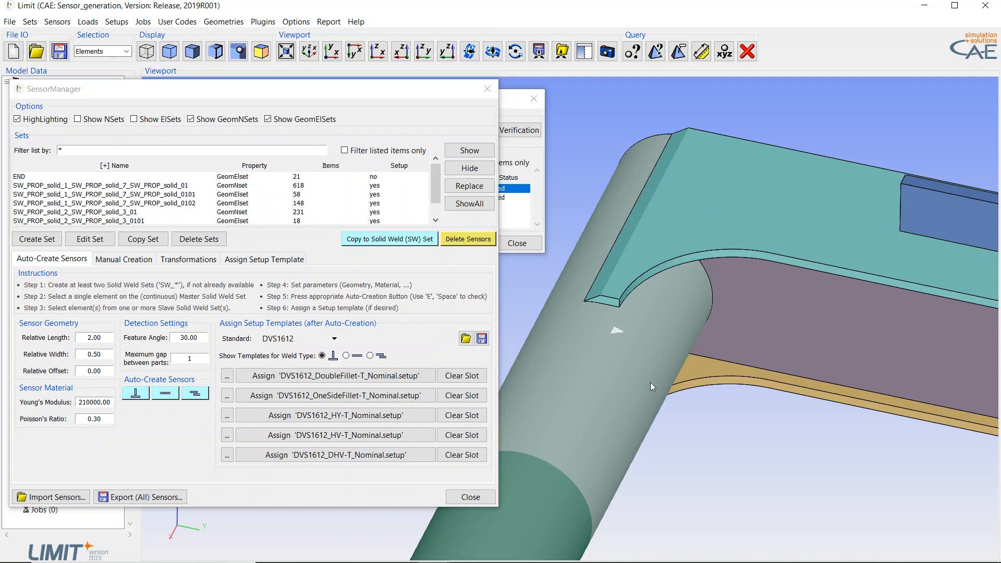
click(706, 238)
click(195, 394)
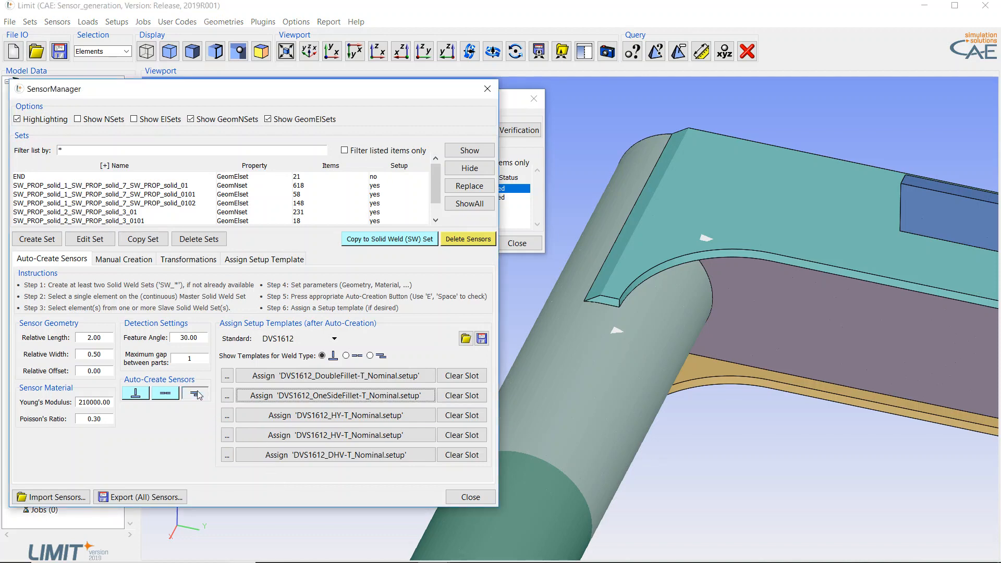
click(828, 110)
key(e)
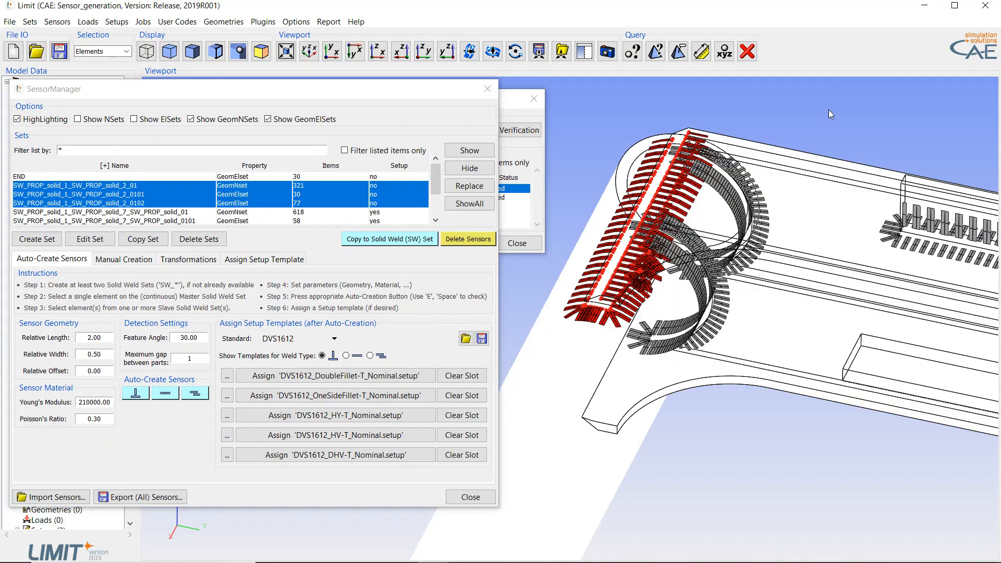
Step: Examine the lap-joint sensors between the tube and the upper flange plate from several angles and delete them
scroll(607, 237, up, 3)
scroll(607, 238, up, 2)
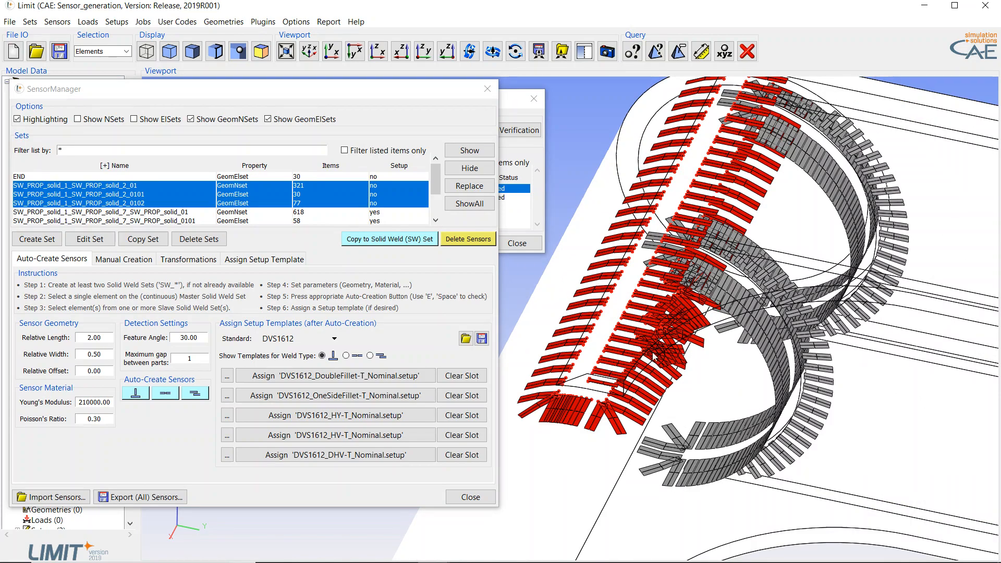
mouse_move(631, 364)
middle_down()
mouse_move(641, 425)
mouse_move(639, 397)
mouse_move(670, 323)
middle_up()
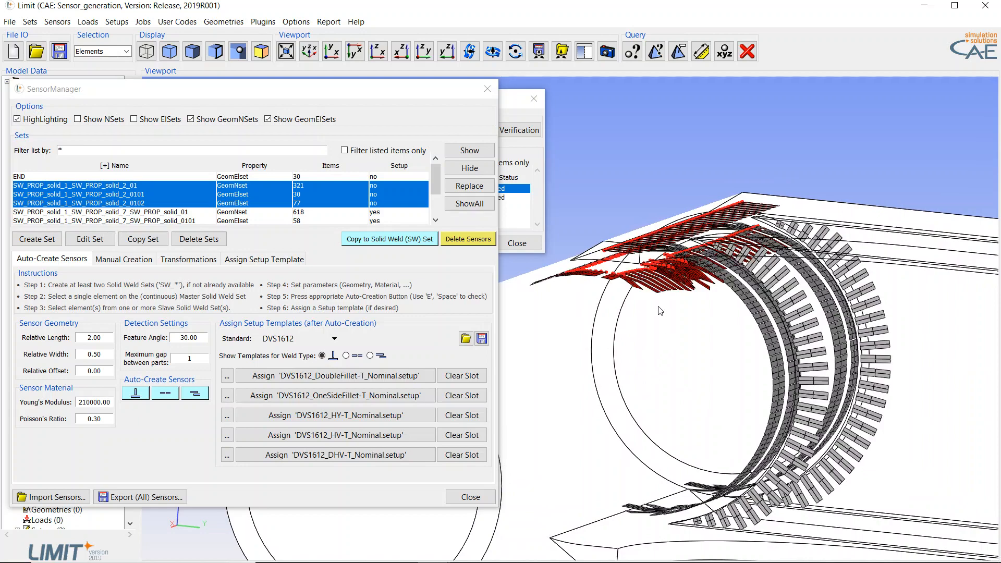
middle_drag(732, 297, 654, 412)
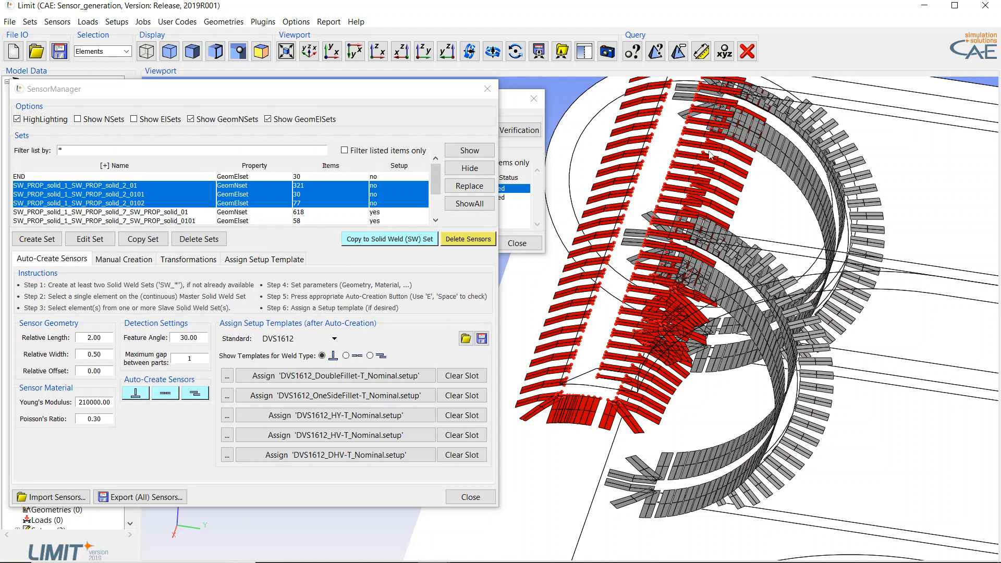
middle_drag(714, 267, 691, 180)
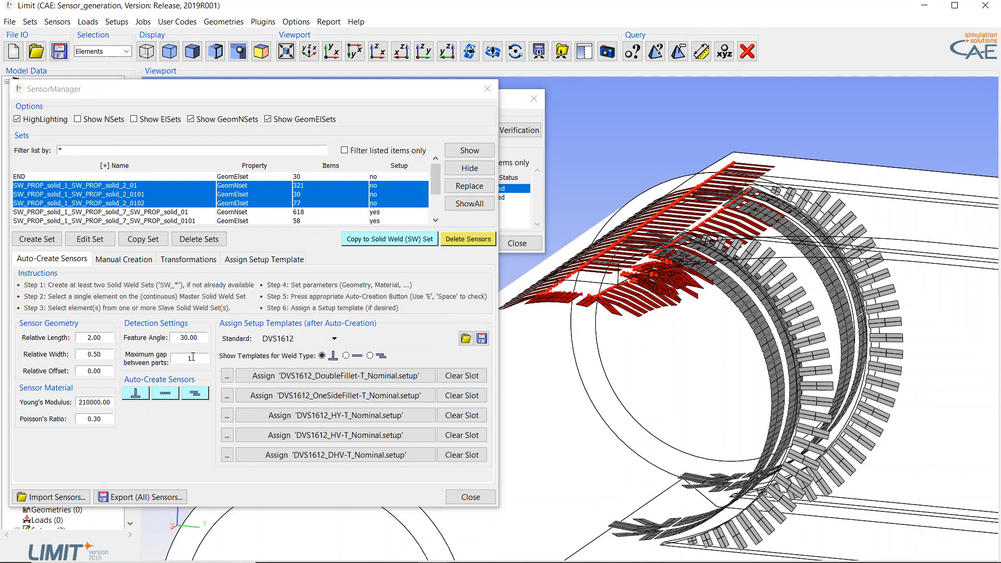
middle_drag(712, 290, 762, 322)
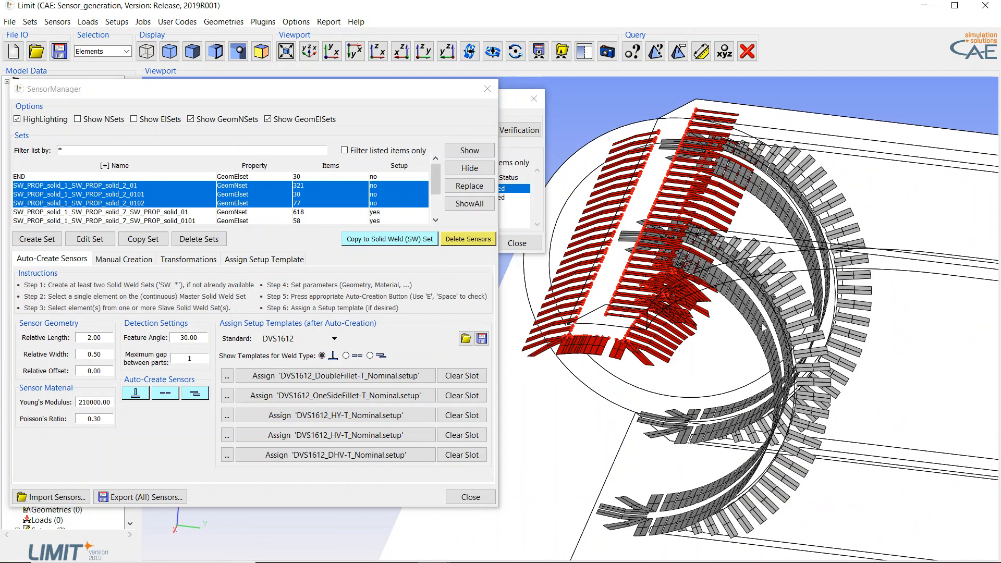
scroll(799, 264, down, 3)
middle_drag(653, 424, 620, 426)
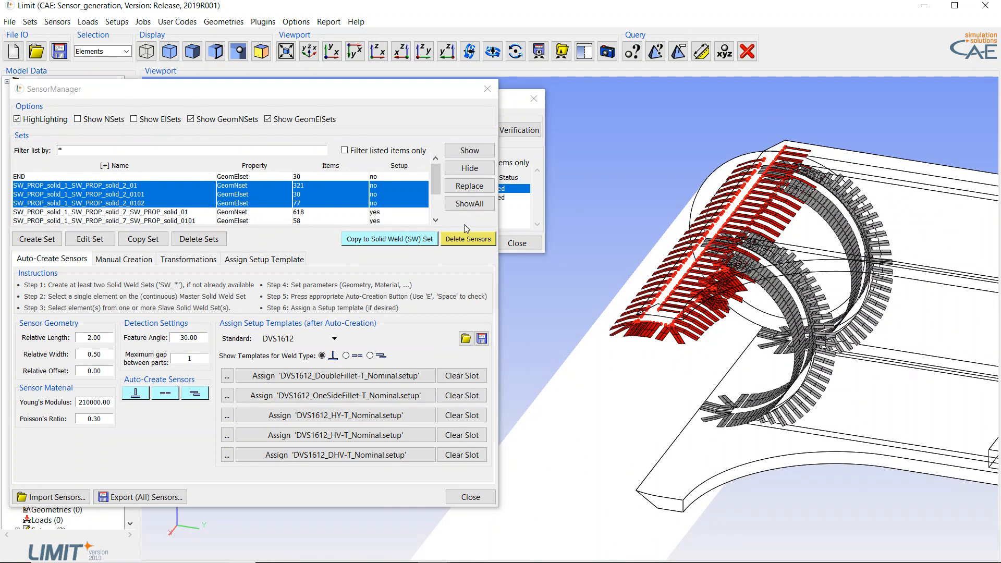
click(463, 240)
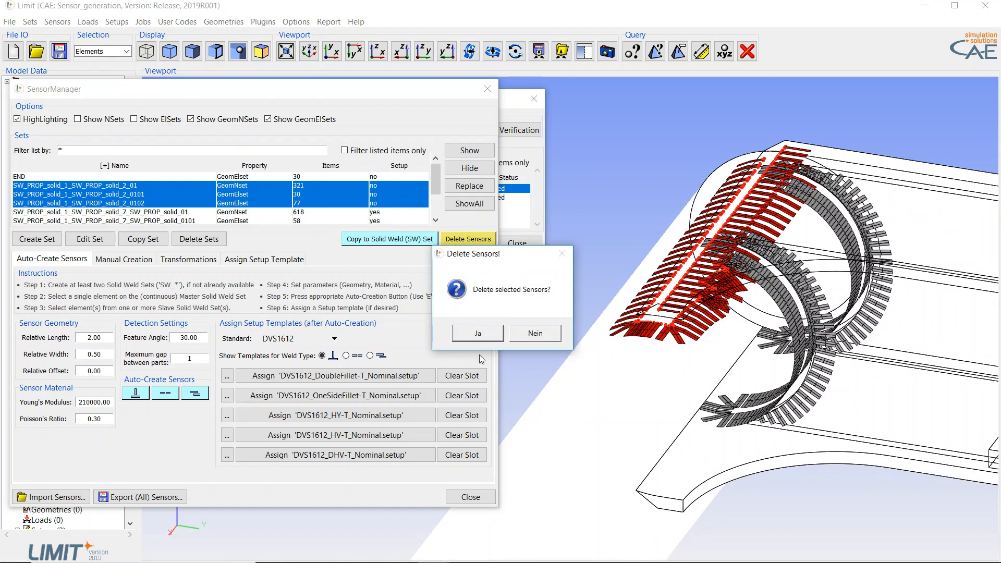
click(477, 333)
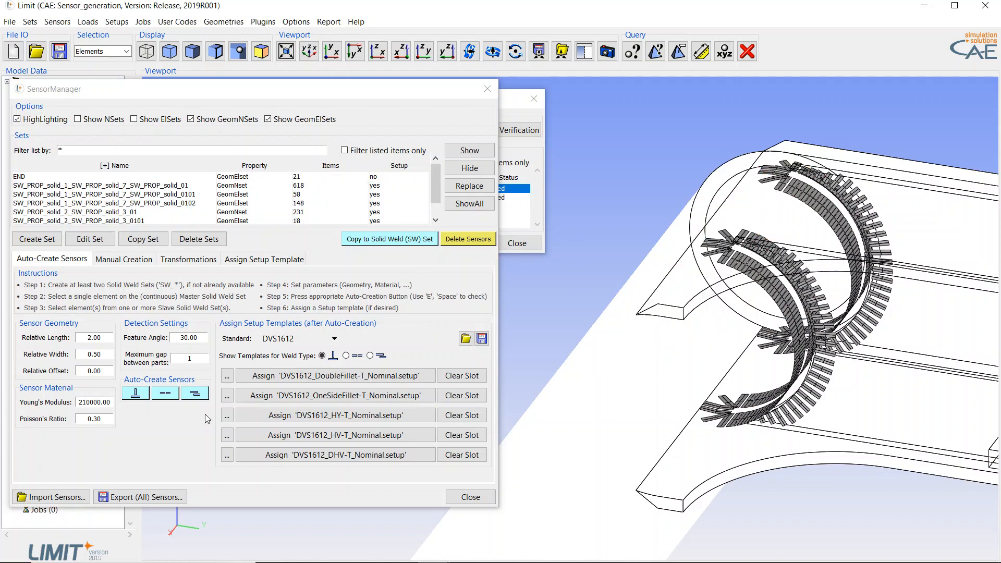
Step: Set the maximum gap between parts to 0.1 and auto-create lap-joint sensors between the tube and the upper flange plate
double_click(201, 358)
text(0.1)
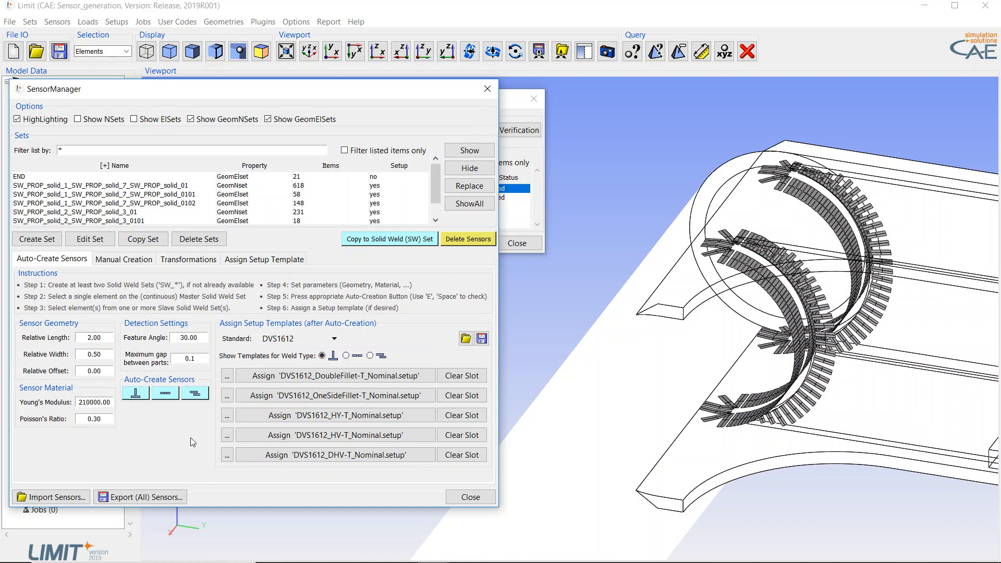
click(622, 172)
key(e)
click(683, 348)
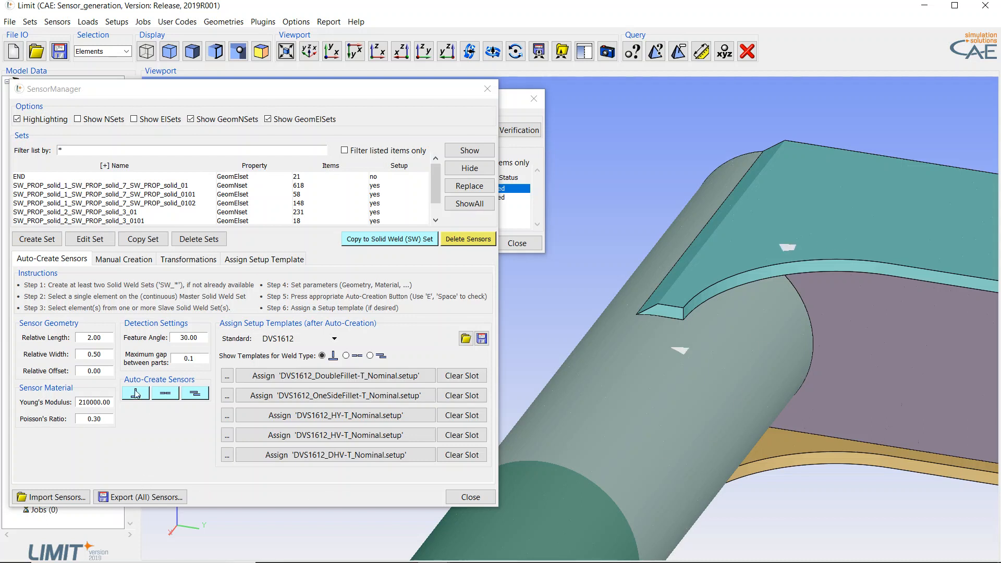
click(194, 393)
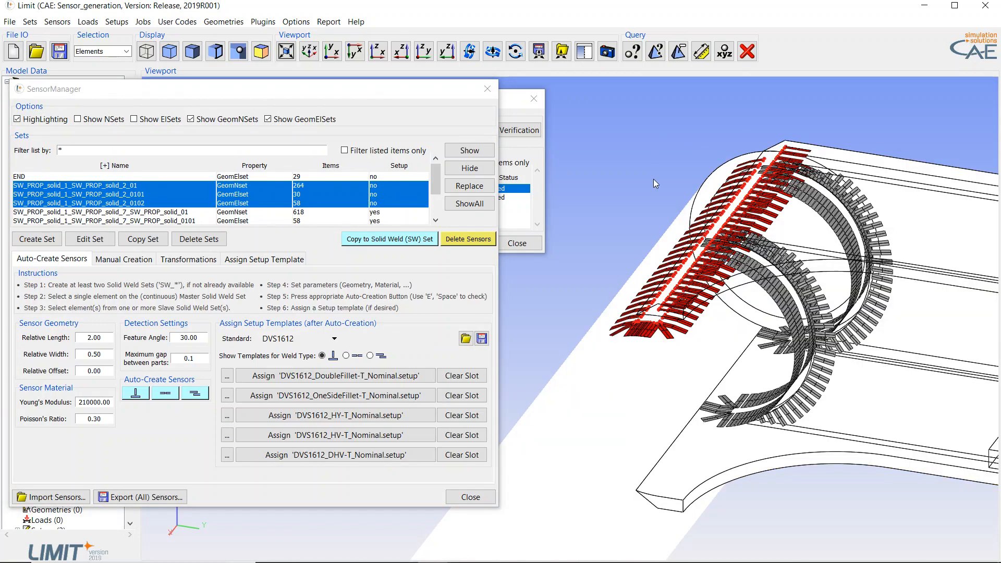
Step: Show the lap-joint templates, assign DVS1612_Lap_Nominal to the new tube-to-flange sensors and apply the weld setup
middle_drag(653, 179, 621, 190)
scroll(652, 225, down, 1)
middle_drag(729, 334, 653, 341)
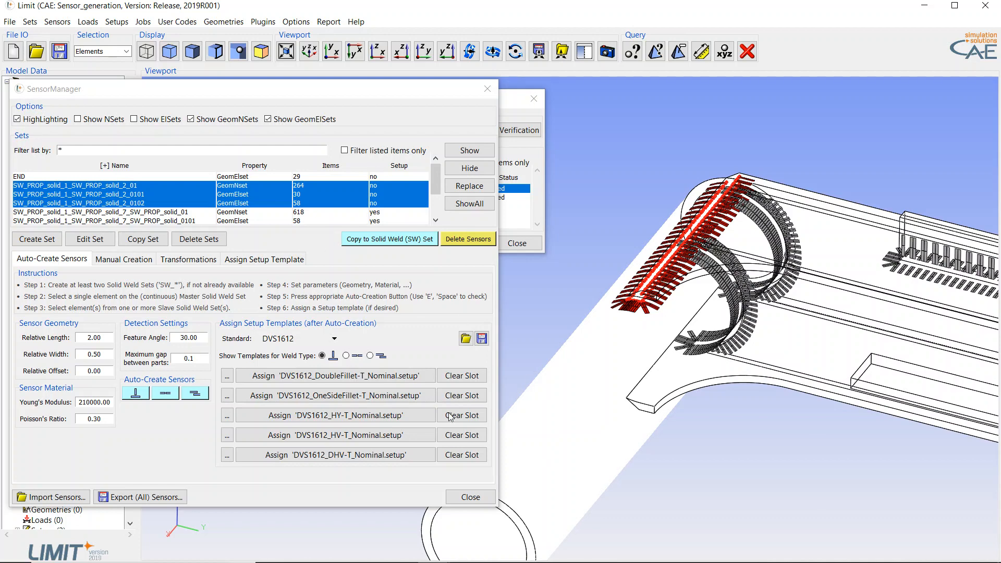
click(370, 355)
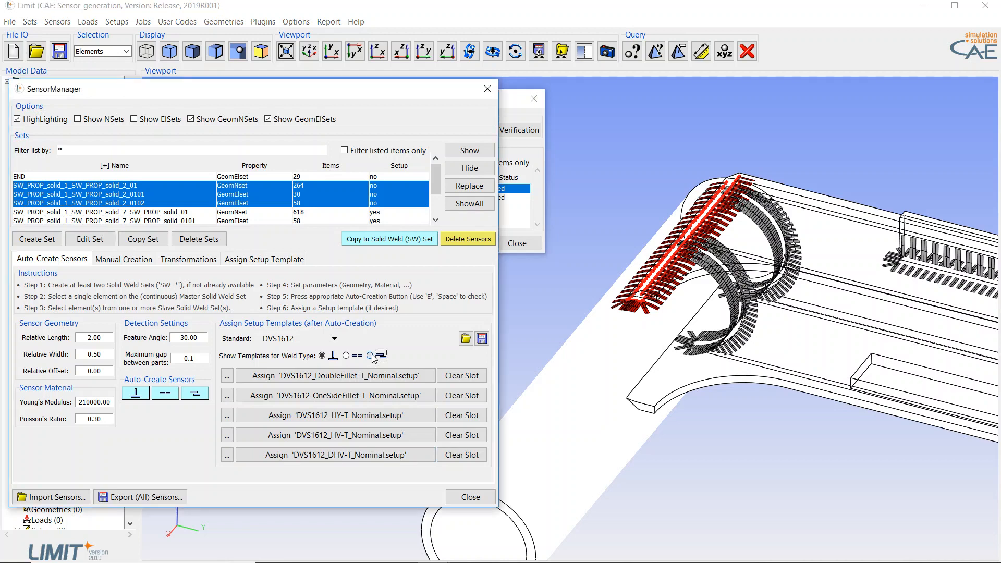
click(370, 375)
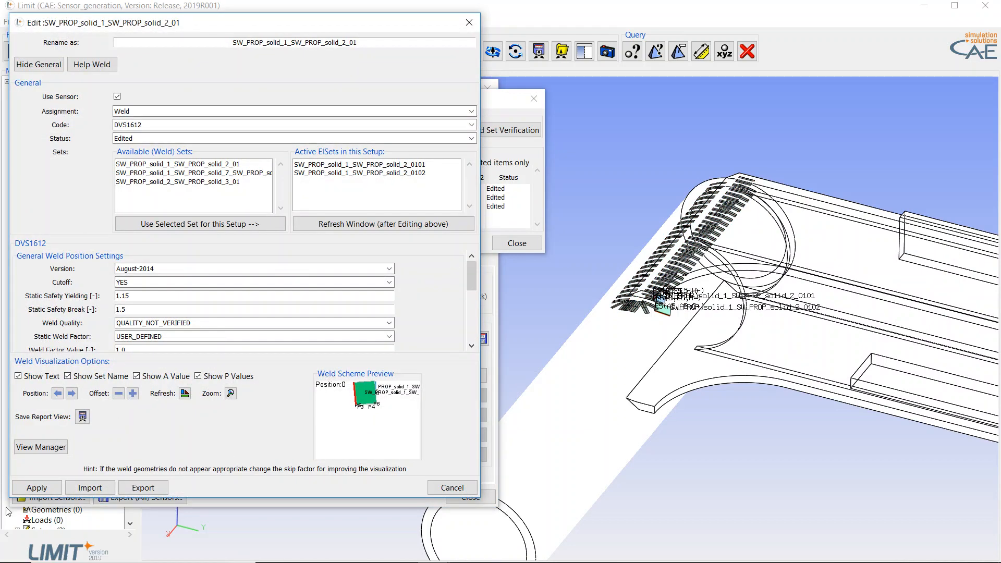
click(37, 487)
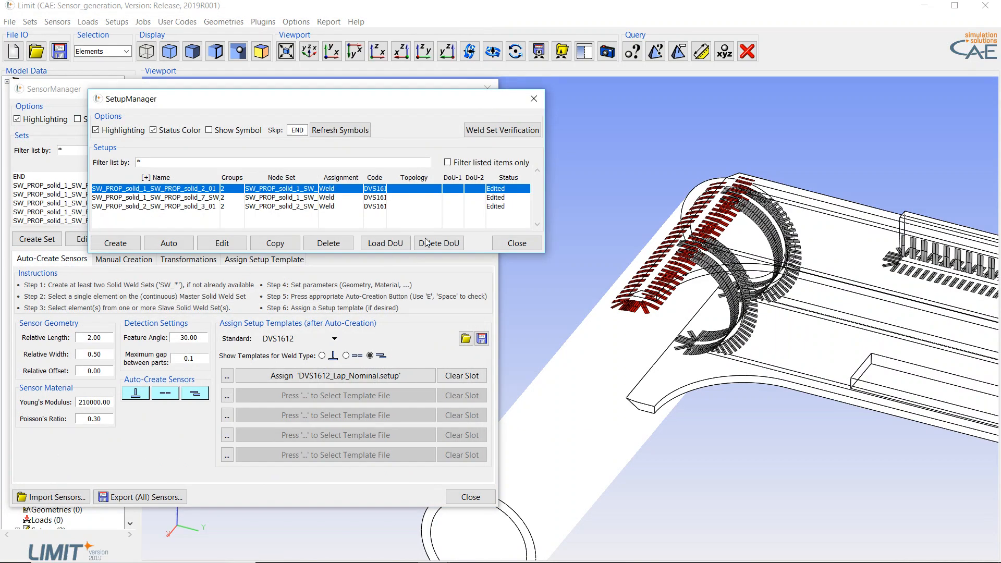
Step: Auto-create butt-joint sensors between the two tube sections from one selected element on each
click(344, 84)
scroll(773, 432, down, 6)
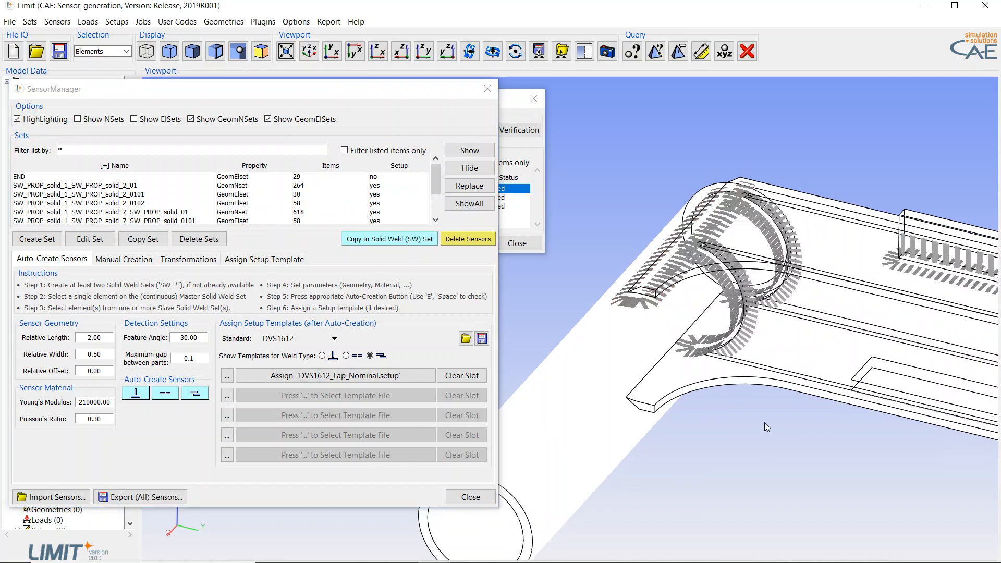
mouse_move(711, 354)
middle_down()
mouse_move(692, 303)
mouse_move(718, 380)
mouse_move(699, 369)
middle_up()
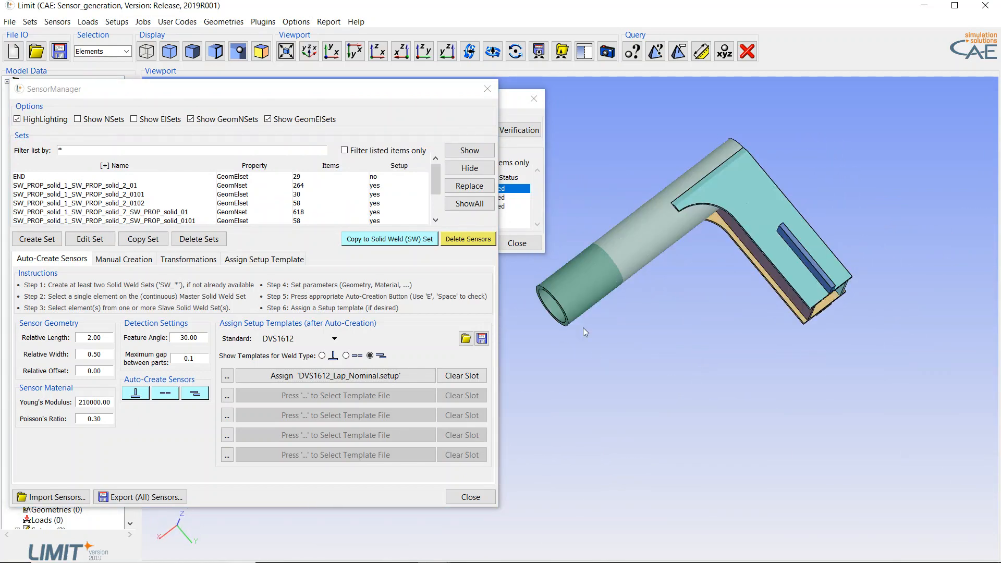
scroll(573, 297, up, 3)
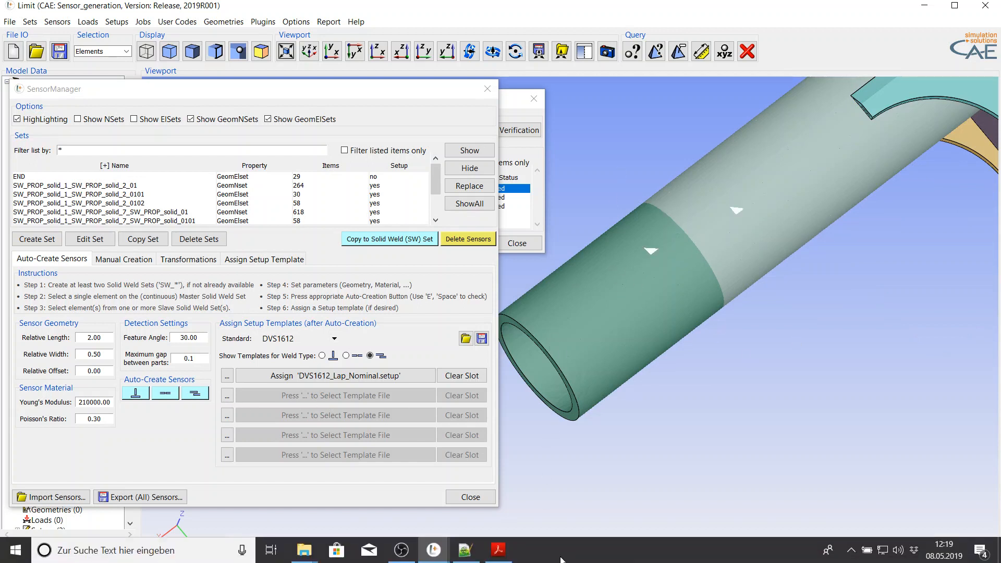
click(168, 395)
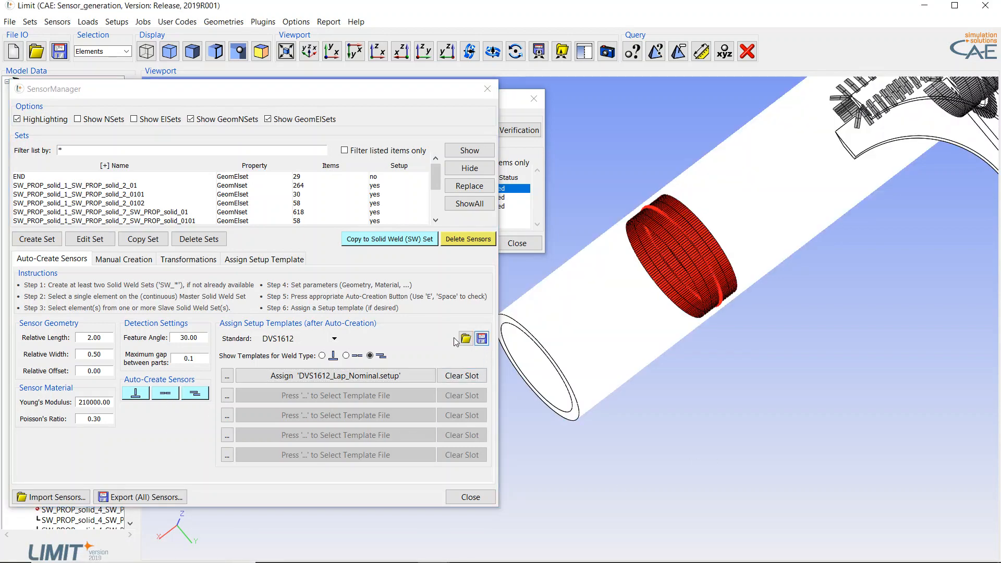
Step: Show the butt-joint templates, assign DVS1612_HV-Butt-Not-Verified_Nominal to the new tube sensors and apply the weld setup
click(346, 355)
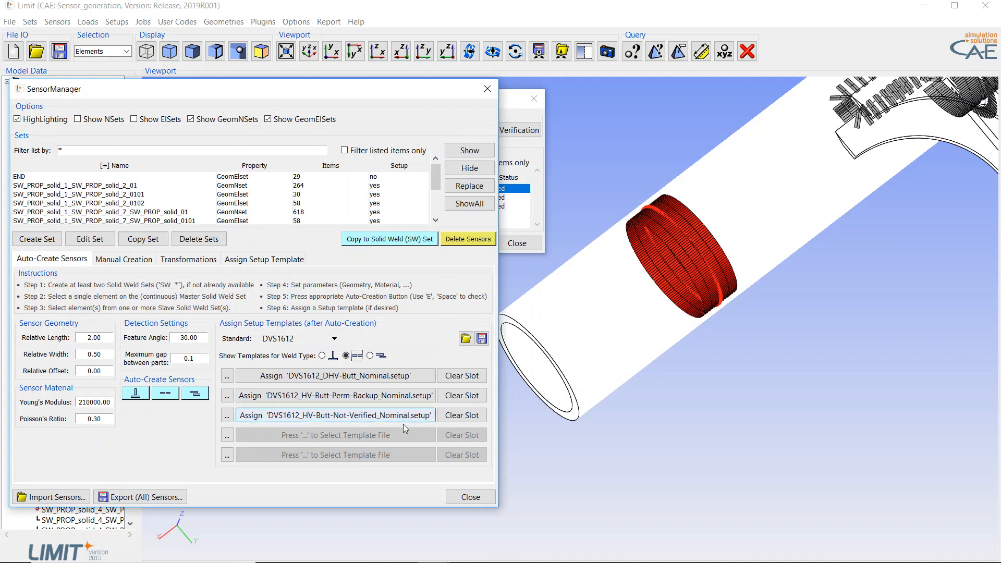
click(375, 420)
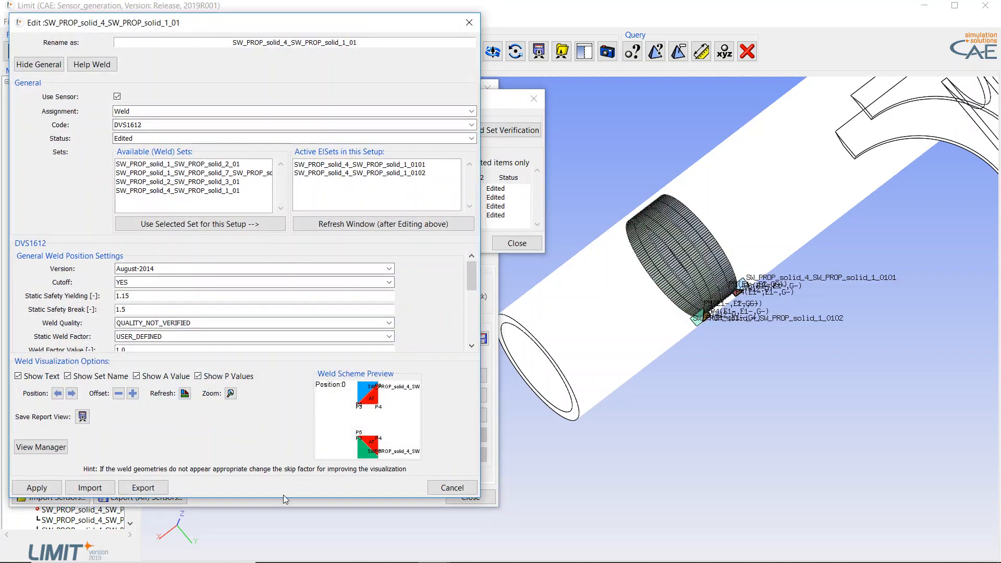
click(36, 487)
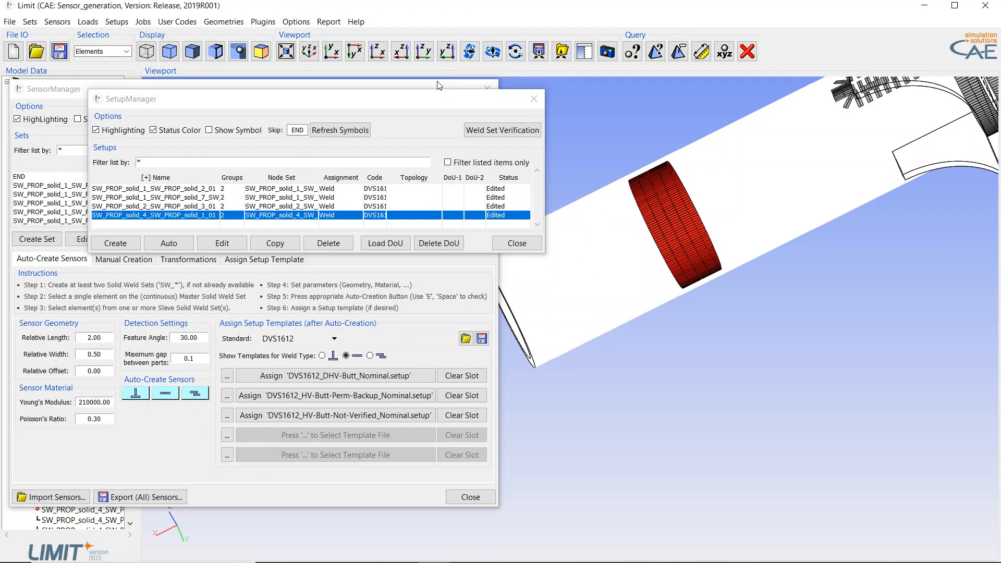
Step: Auto-create T-joint sensors between the upper flange plate and the outer web plate at the tube's open end
middle_drag(712, 438, 662, 387)
scroll(659, 387, down, 5)
middle_drag(680, 314, 713, 400)
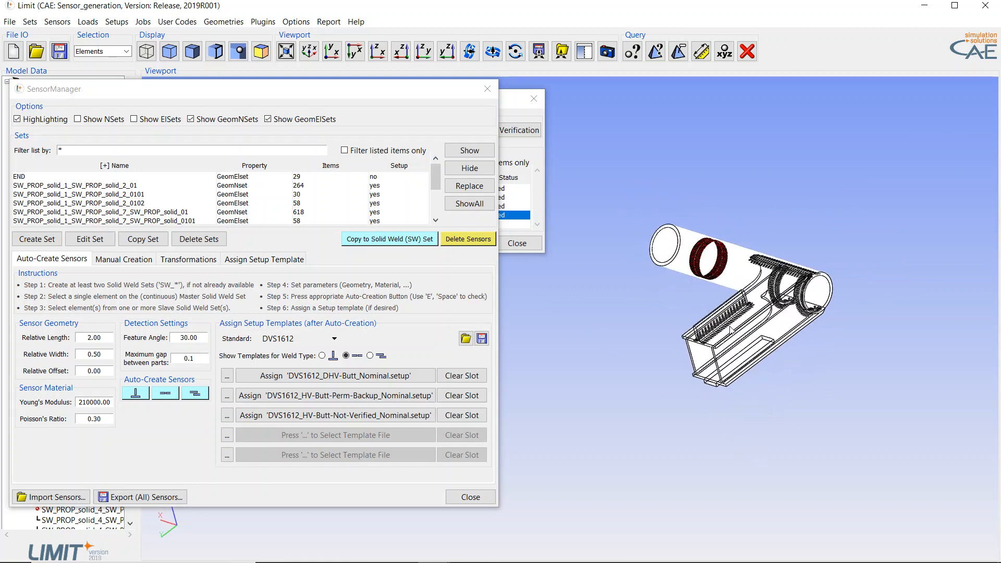
scroll(772, 292, up, 5)
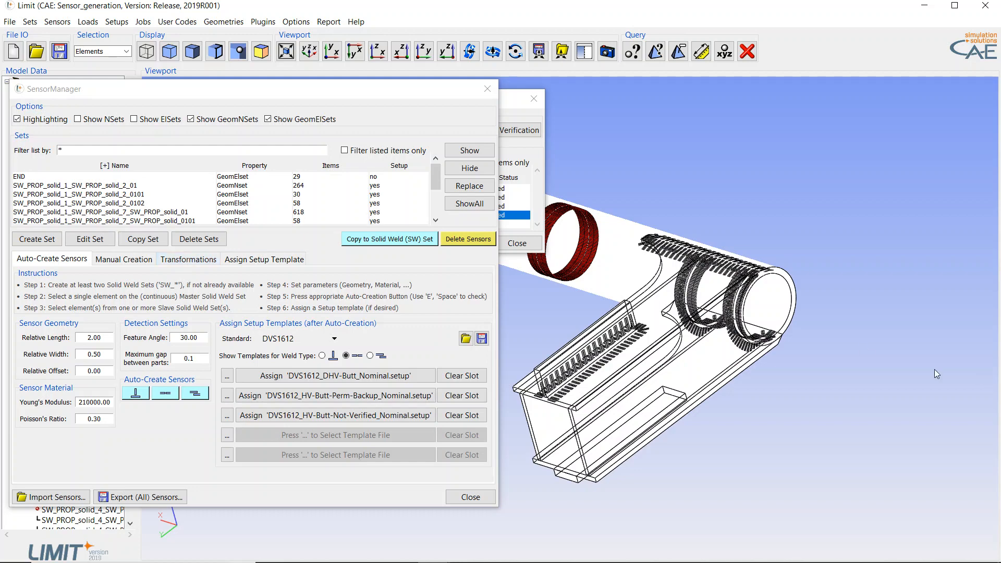
mouse_move(716, 410)
middle_down()
mouse_move(742, 423)
mouse_move(749, 373)
mouse_move(762, 386)
mouse_move(761, 361)
mouse_move(774, 421)
middle_up()
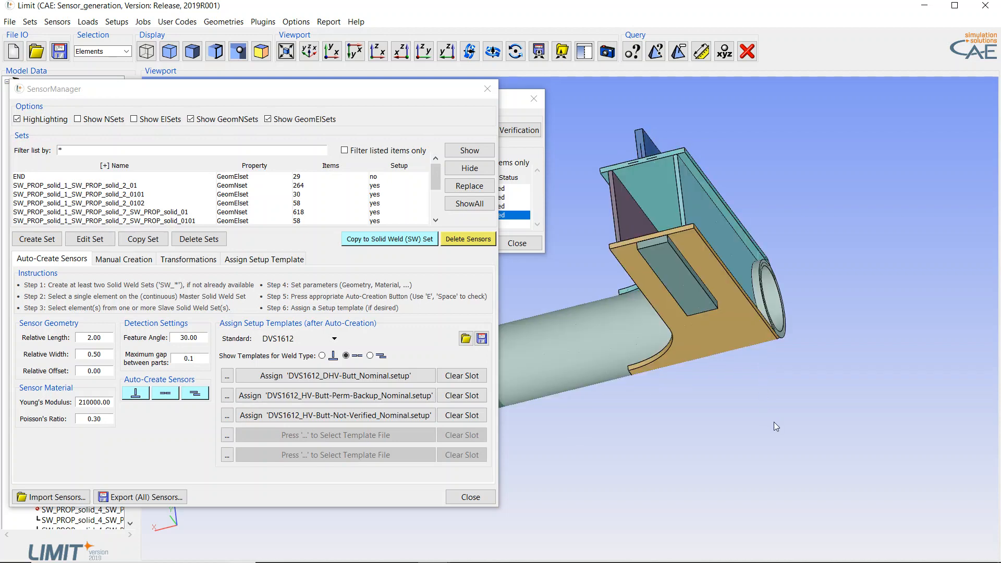
scroll(723, 221, up, 3)
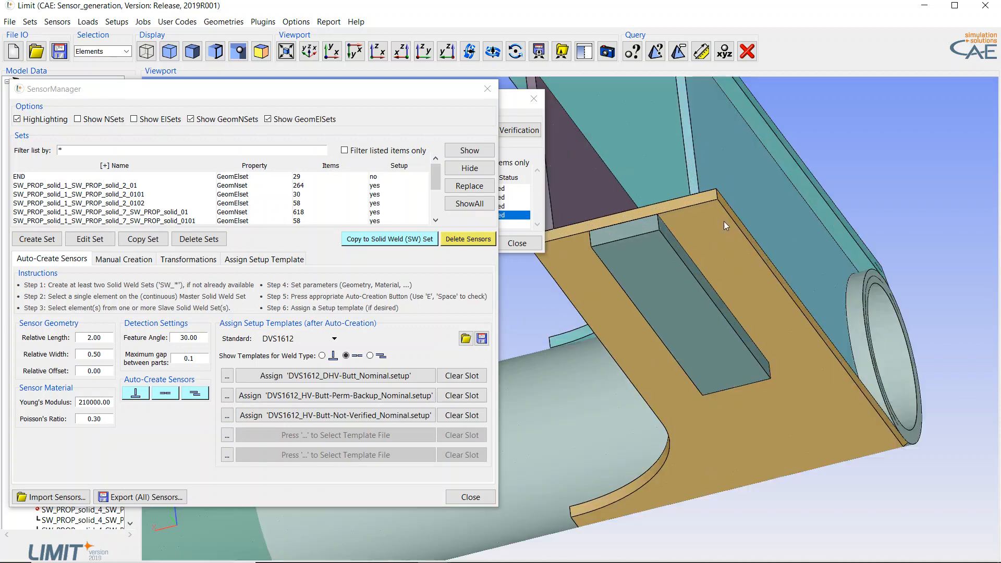
mouse_move(729, 440)
middle_down()
mouse_move(776, 332)
mouse_move(809, 195)
middle_up()
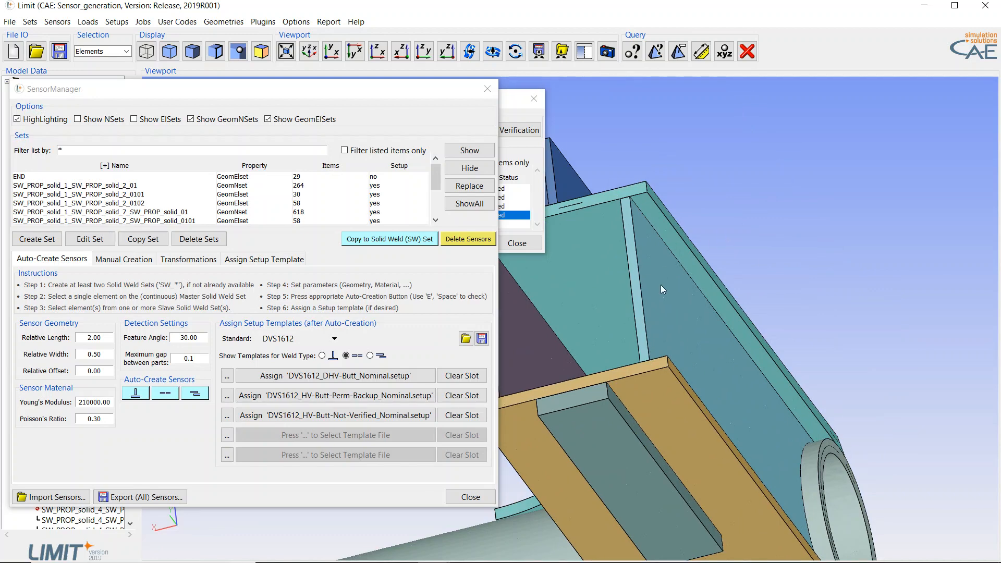
middle_drag(755, 282, 761, 250)
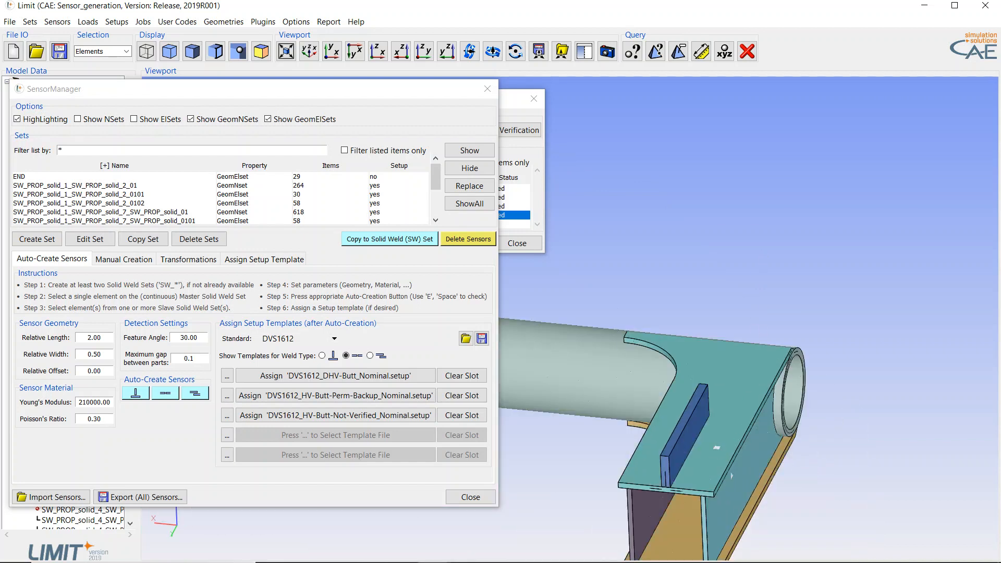
click(137, 394)
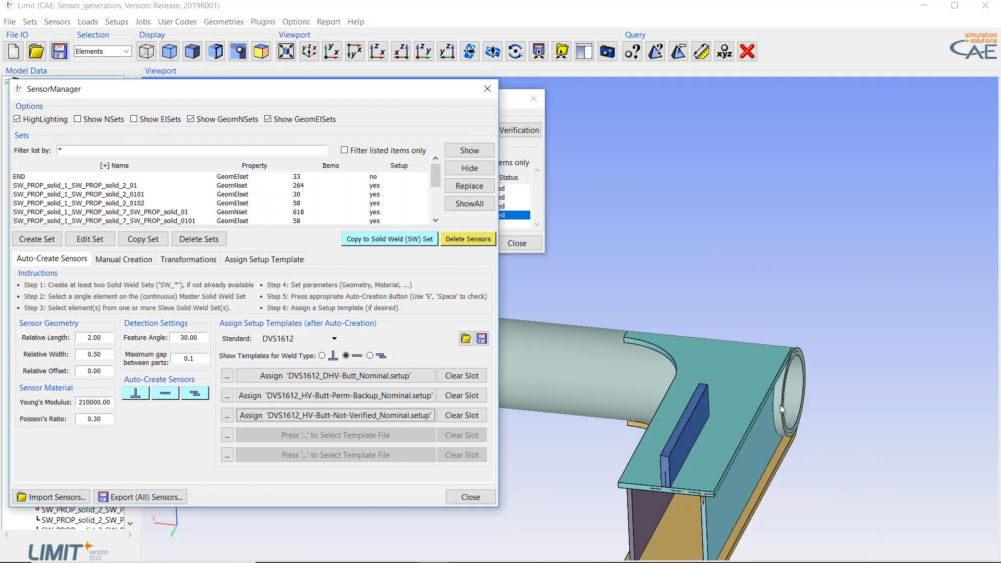
Step: Show the T-joint templates, assign DVS1612_OneSideFillet-T_Nominal to the new web-to-flange sensors and apply the weld setup
middle_drag(780, 399, 825, 321)
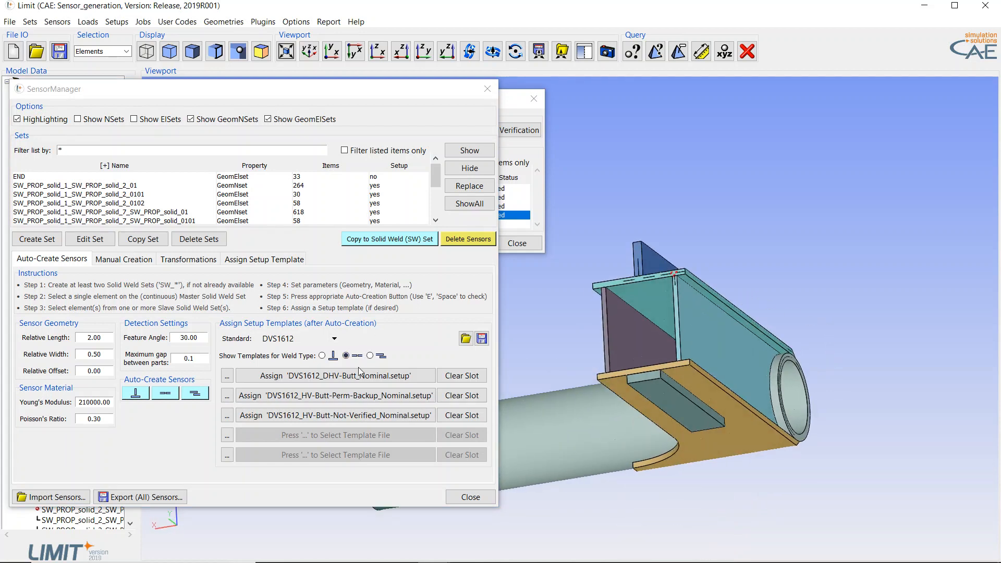
click(322, 355)
click(311, 401)
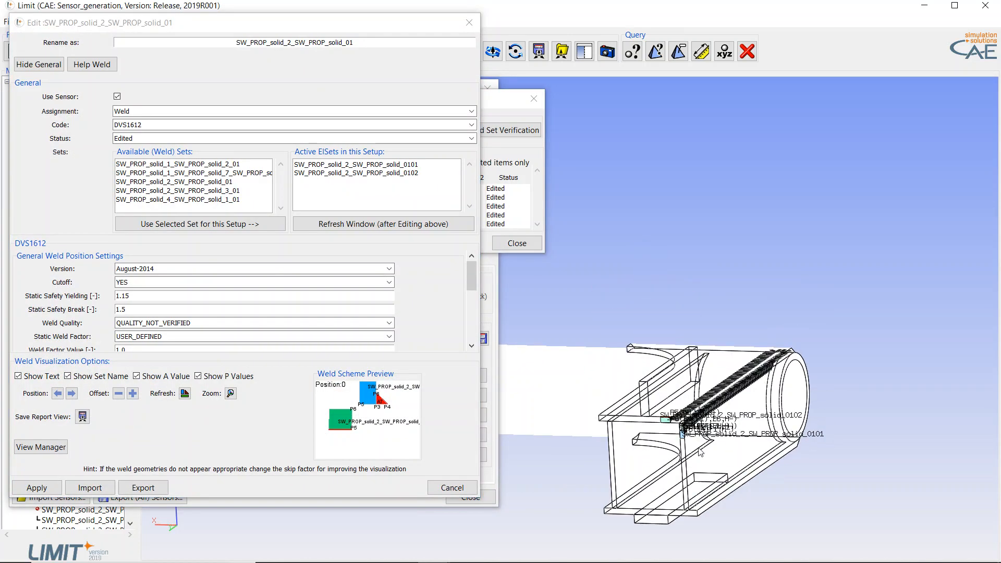
scroll(699, 450, up, 3)
click(39, 482)
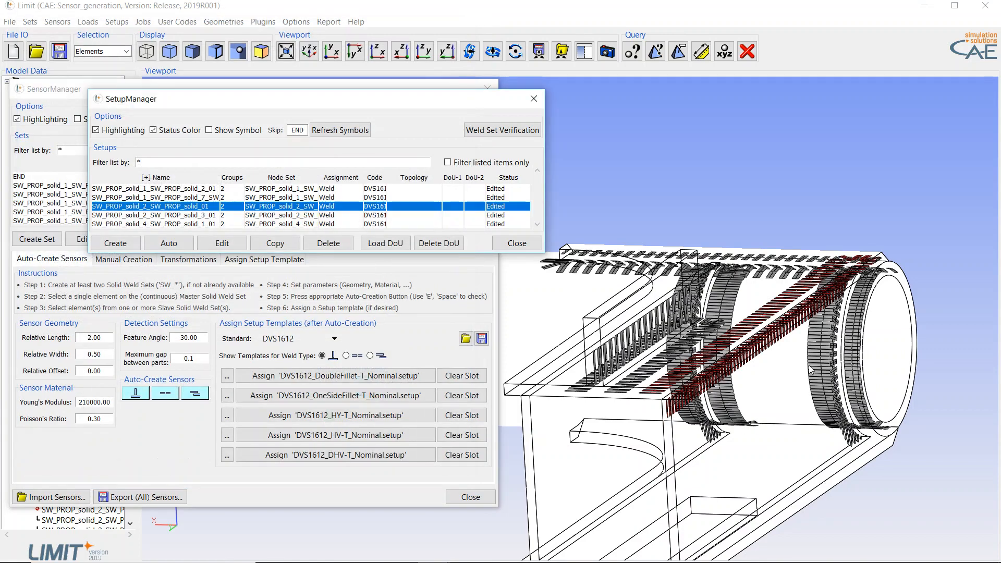
Step: Move the setup list aside and open the functions for mirroring, translating and rotating sensors
middle_drag(752, 363, 757, 277)
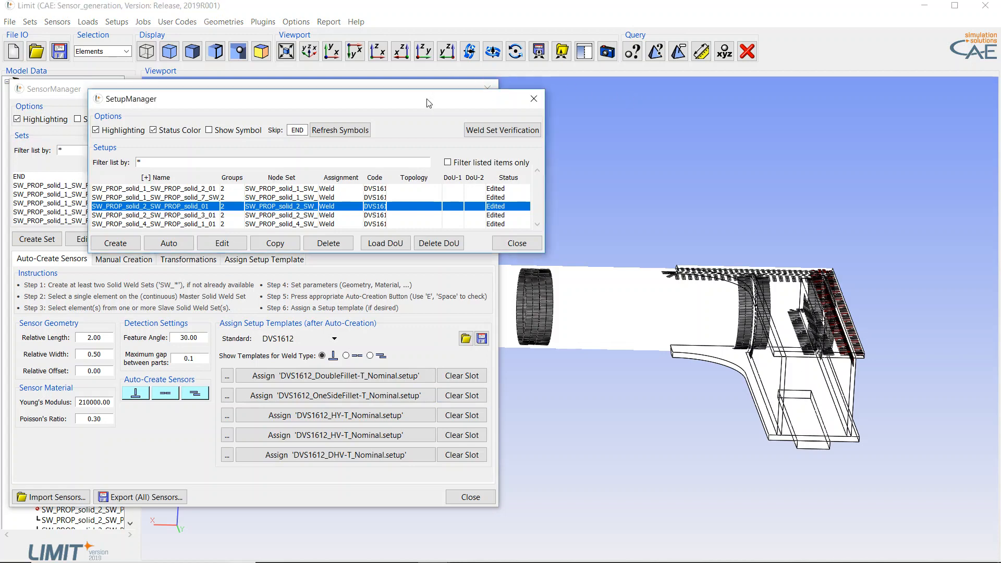
drag(427, 100, 376, 71)
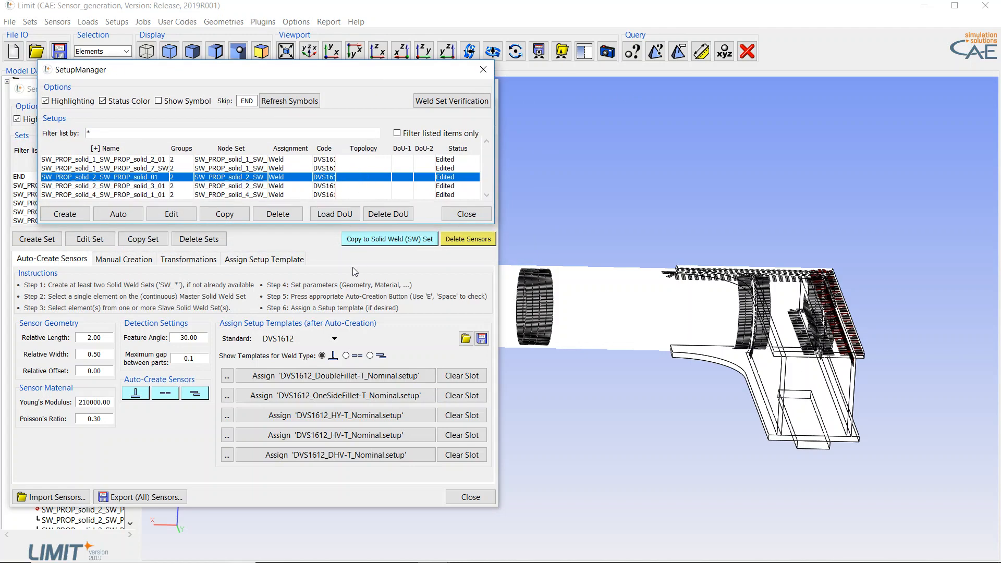
click(258, 357)
click(189, 260)
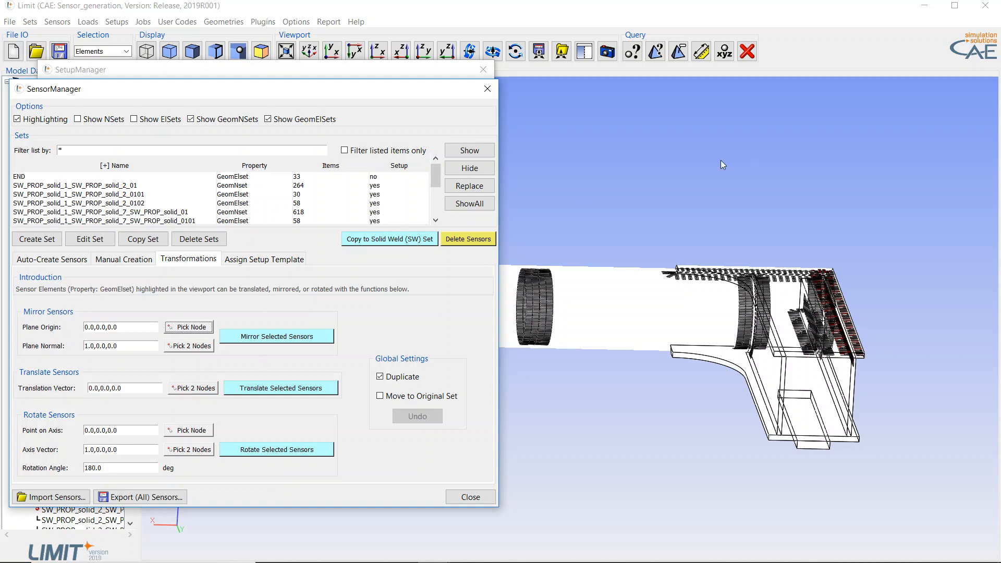
Step: Show the mesh, pick the node at the rib's mid-width as mirror plane origin (75, 250, 145), and return to the feature-edge display
middle_drag(780, 299, 779, 326)
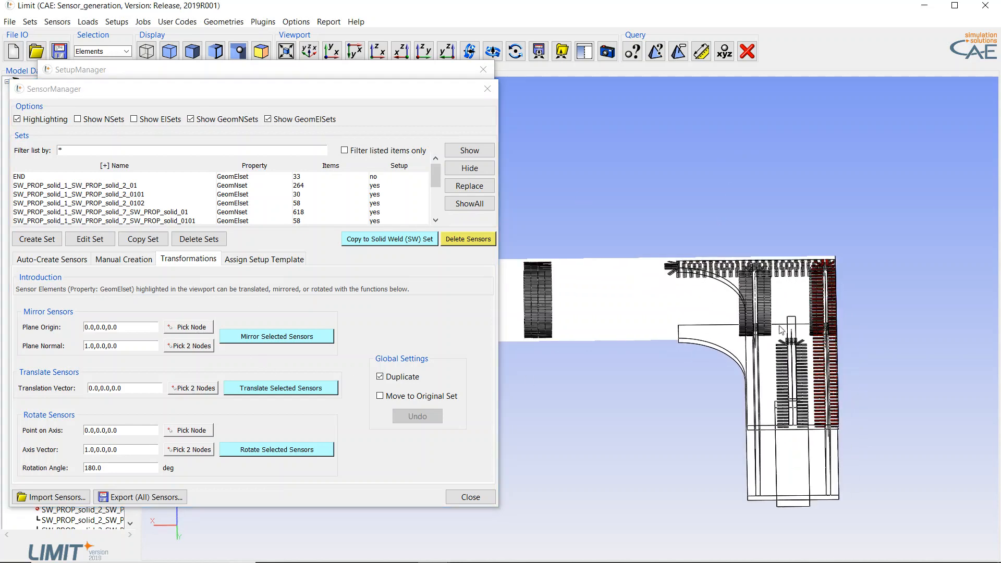
scroll(780, 329, up, 3)
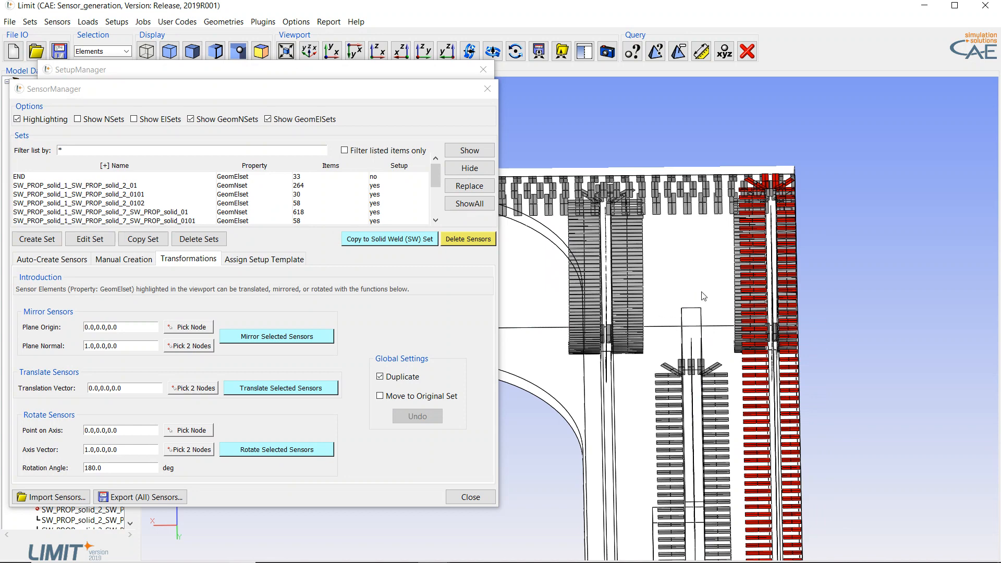
scroll(703, 296, up, 2)
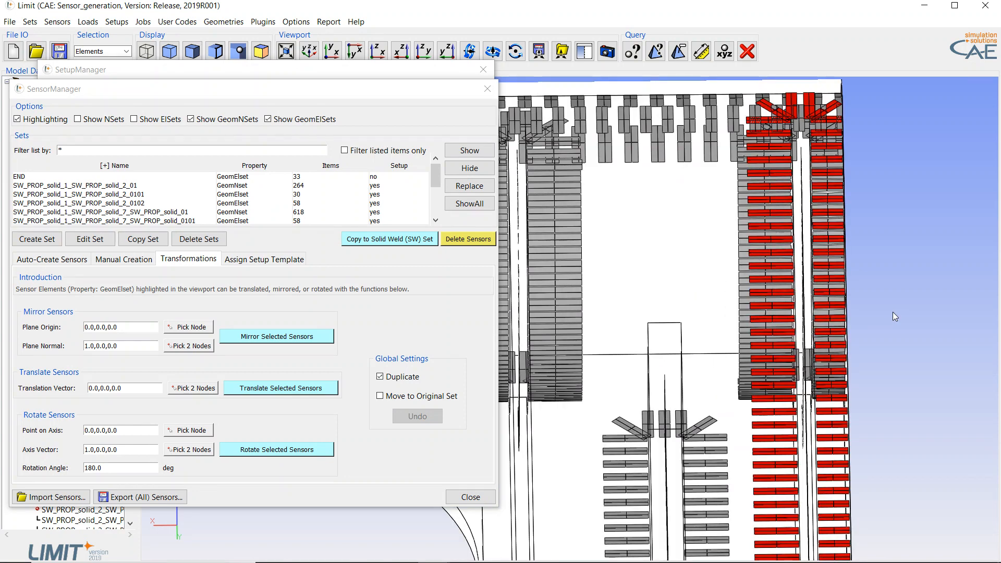
key(s)
mouse_move(892, 312)
middle_down()
mouse_move(761, 298)
mouse_move(735, 403)
mouse_move(720, 403)
mouse_move(731, 402)
mouse_move(711, 322)
middle_up()
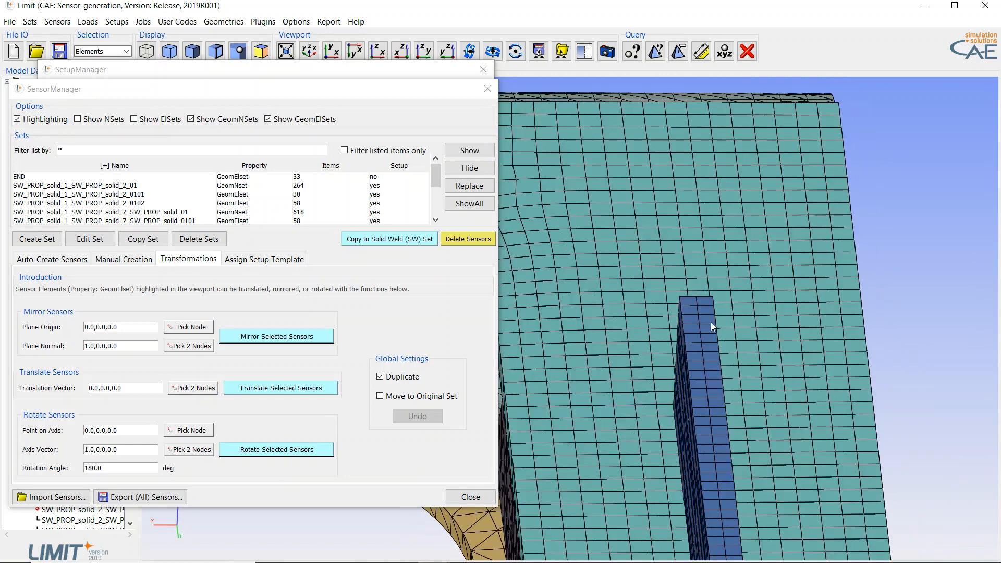
click(198, 327)
click(696, 297)
drag(888, 241, 890, 242)
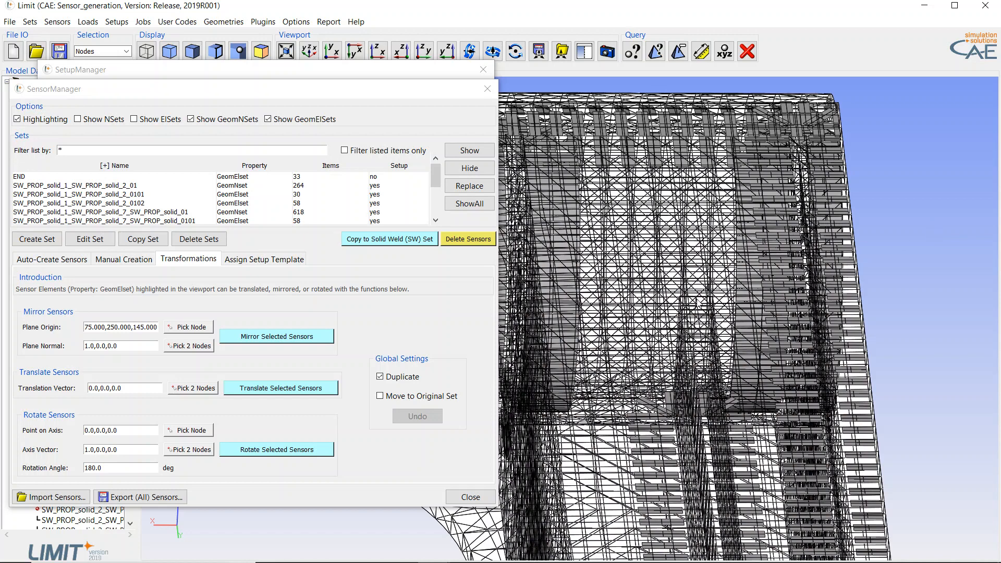
key(f)
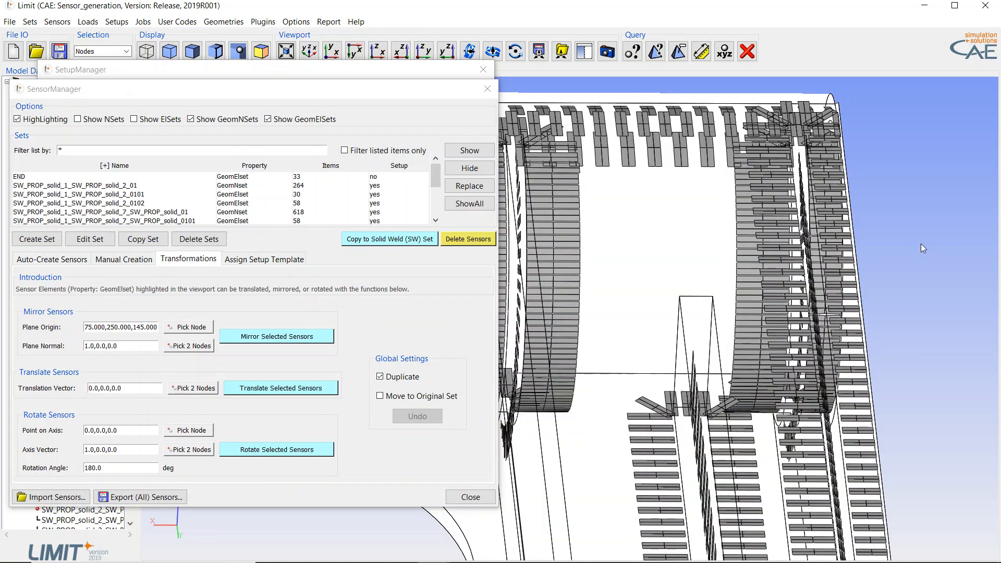
Step: Select the web-to-flange sensors' node set and both element sets, and mirror them as duplicates about the plane with normal 1,0,0
scroll(917, 244, down, 5)
middle_drag(834, 253, 771, 253)
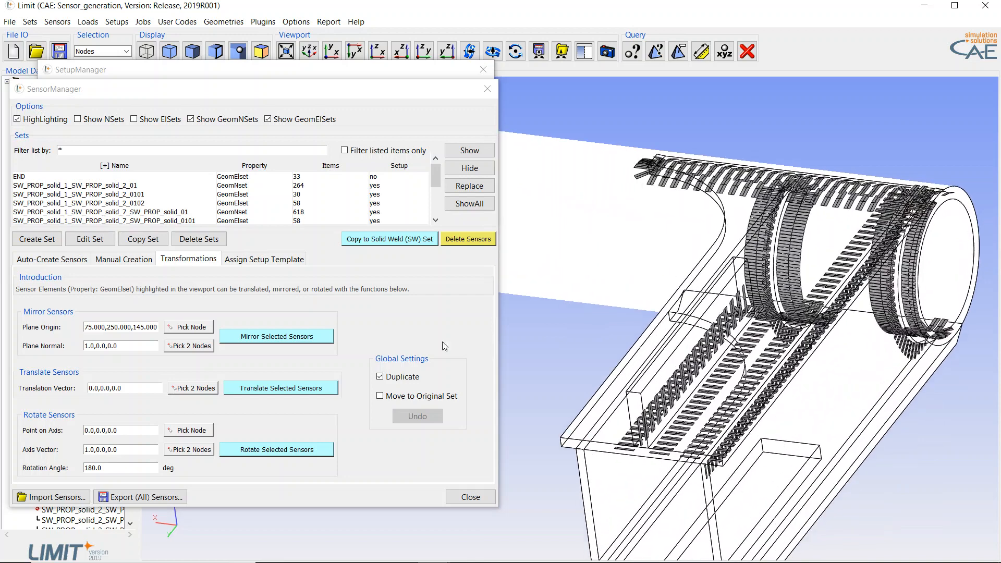
click(103, 195)
click(126, 213)
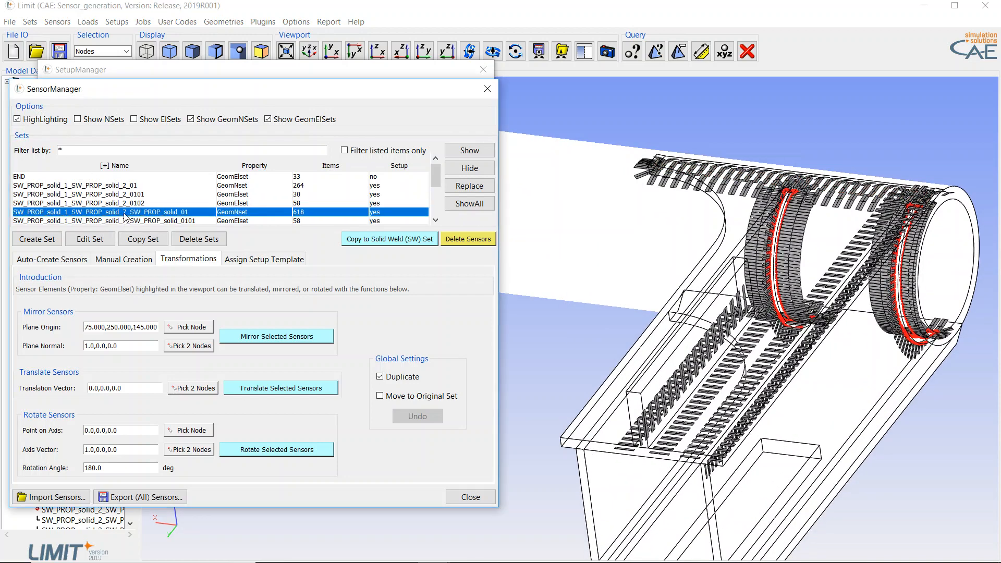
drag(435, 182, 436, 200)
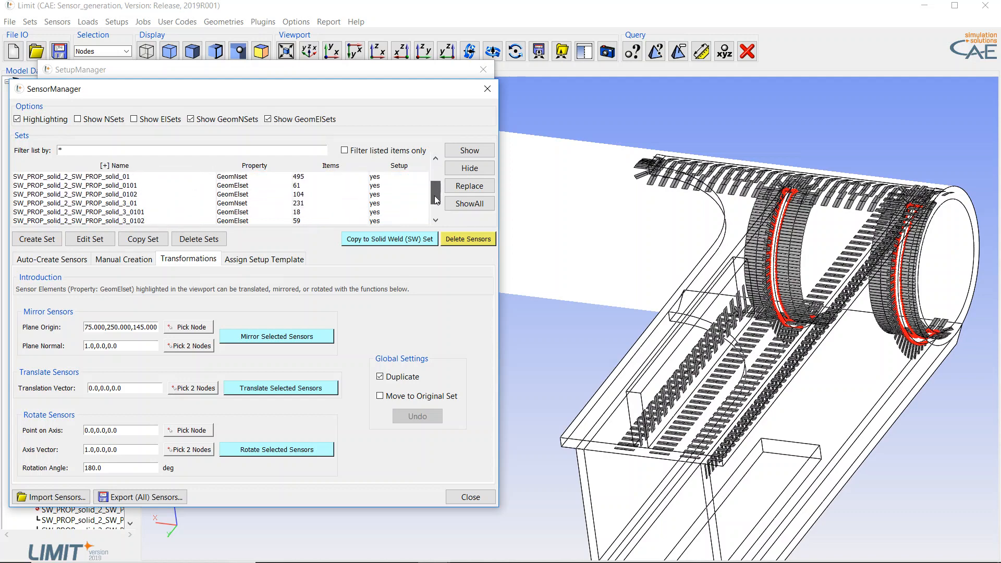
click(97, 185)
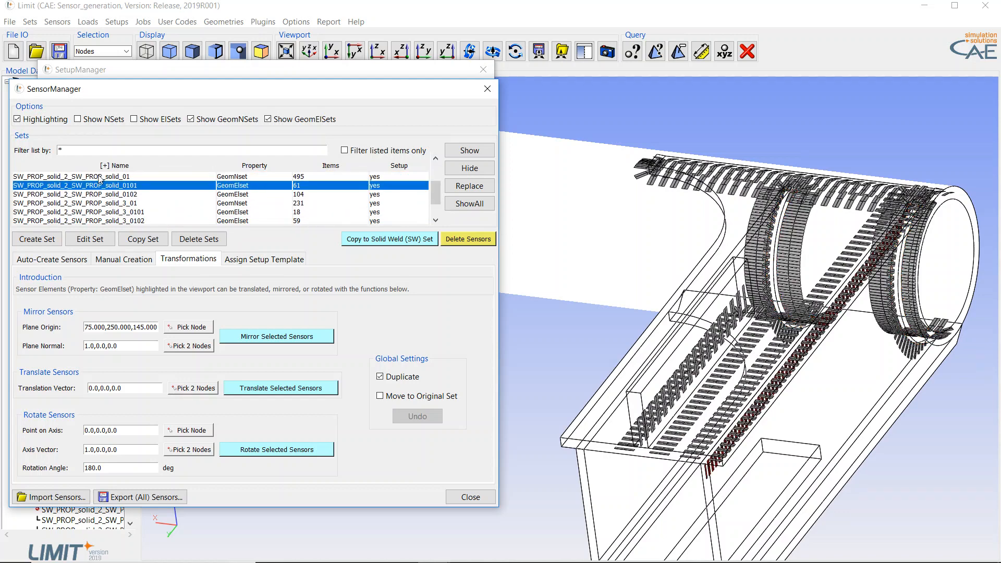
click(99, 178)
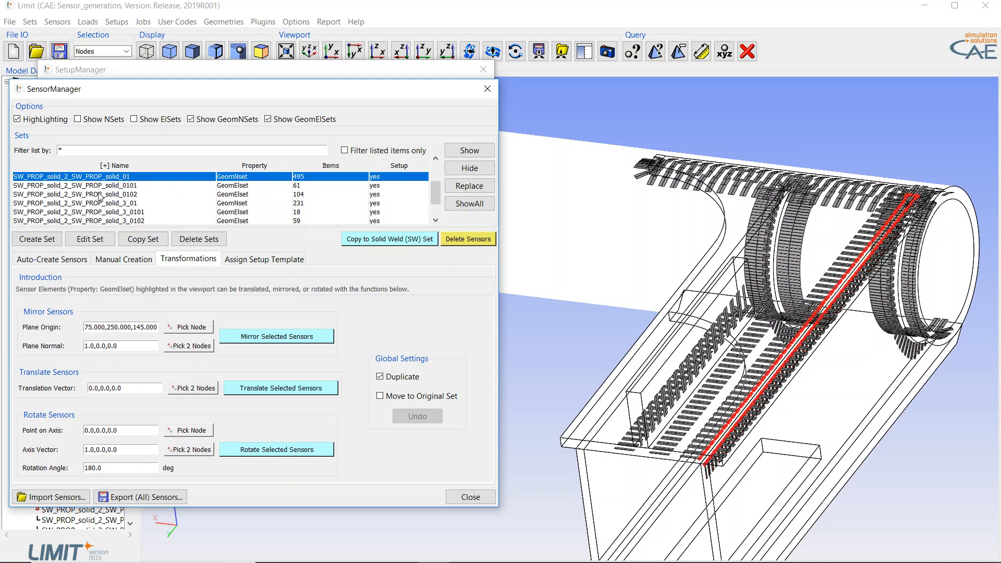
shift+click(99, 195)
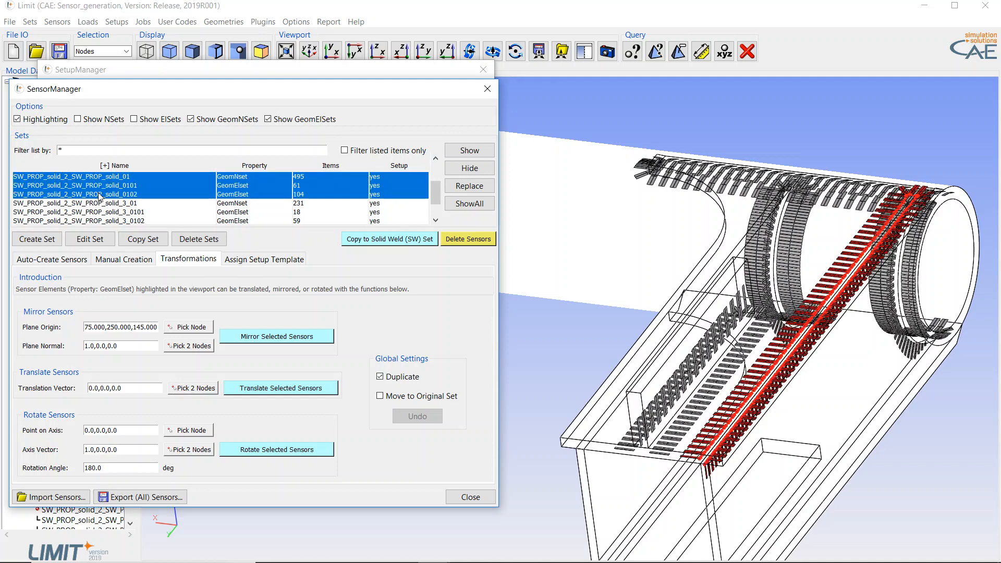
mouse_move(437, 195)
mouse_down()
mouse_move(437, 184)
mouse_move(436, 195)
mouse_up()
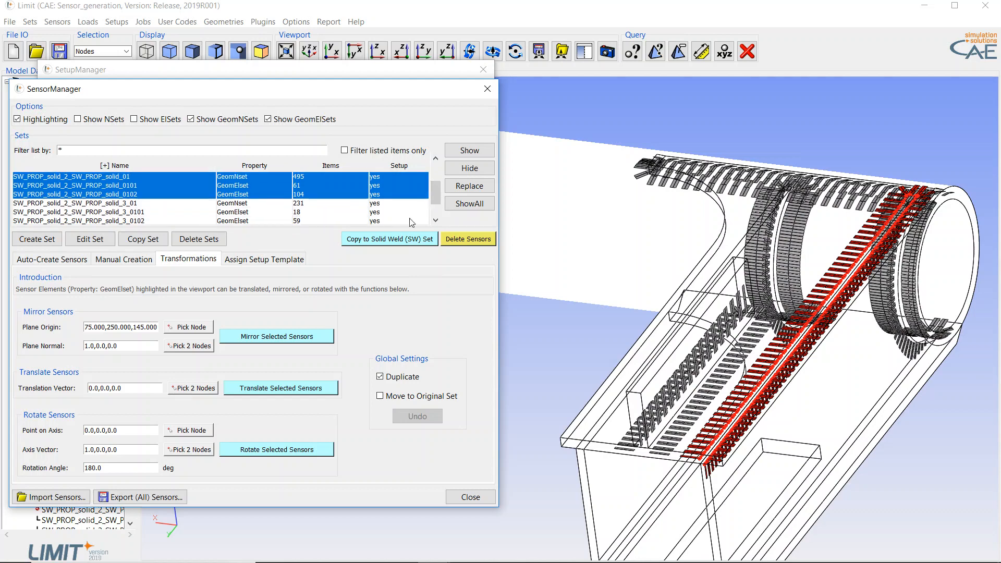
click(306, 338)
middle_drag(666, 399, 631, 315)
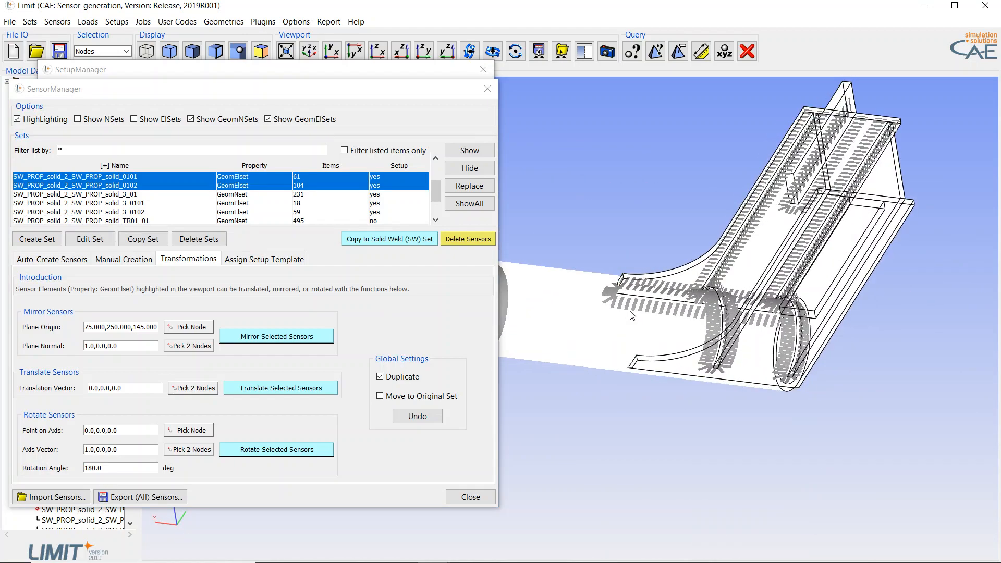
middle_drag(632, 314, 622, 414)
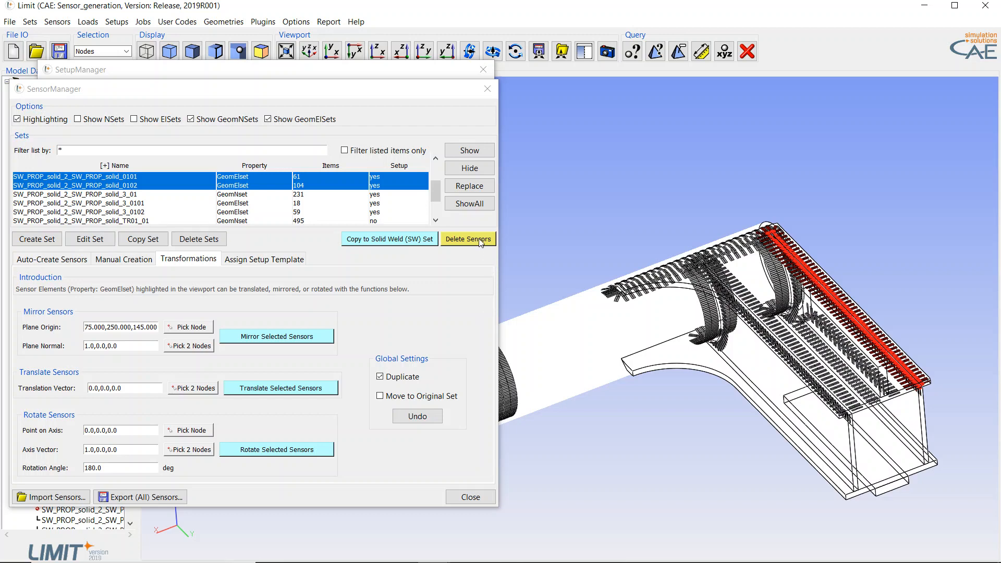
Step: Undo the last sensor mirroring and browse the sets by highlighting to locate the web-to-flange sensors
click(422, 416)
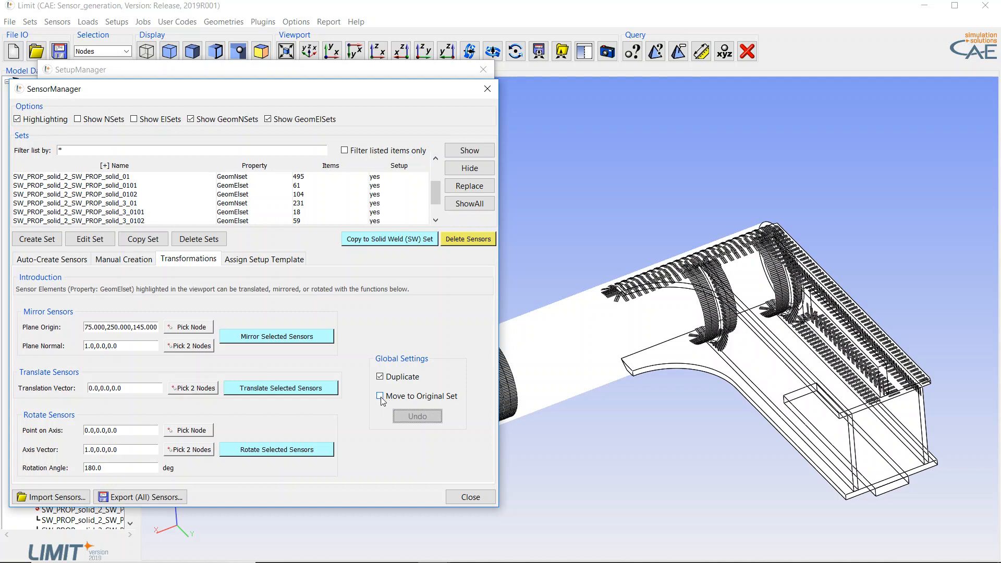
click(106, 213)
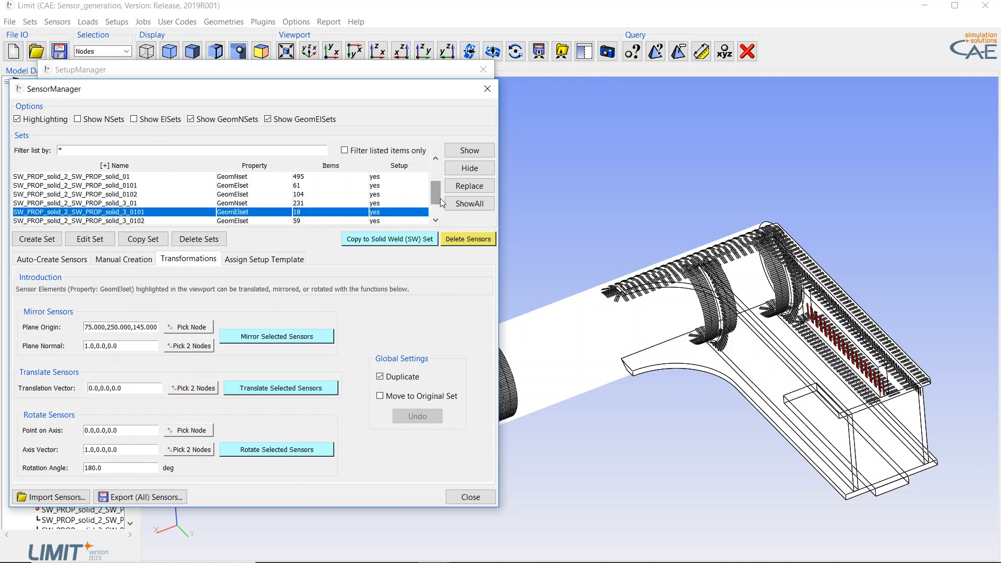
scroll(396, 200, down, 2)
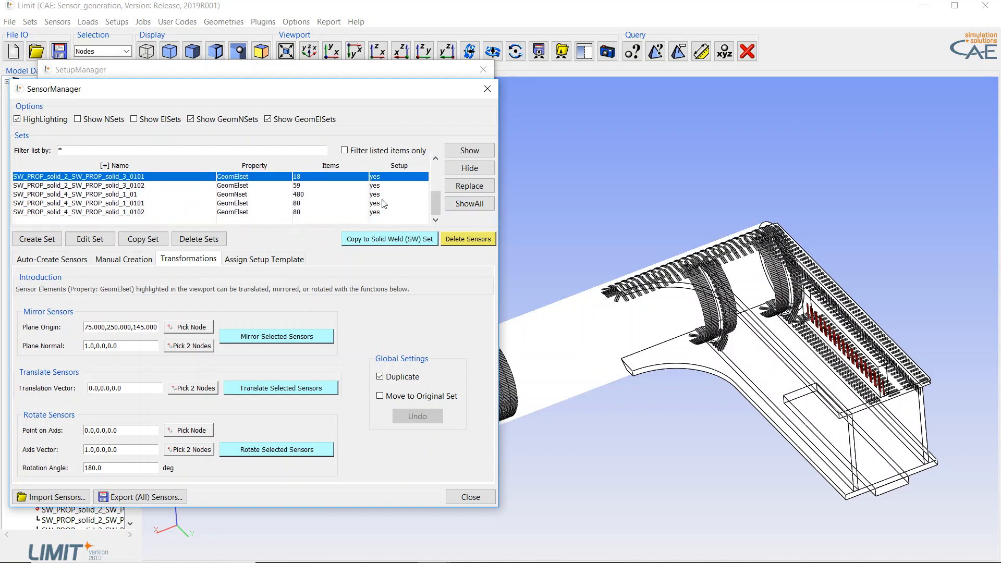
click(89, 189)
click(89, 203)
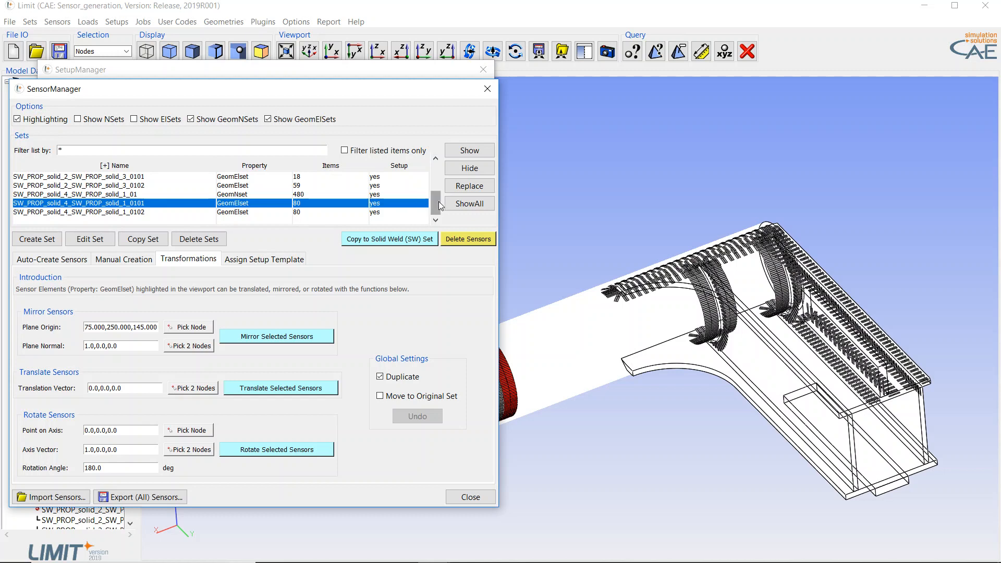
drag(437, 202, 439, 189)
Step: Mirror the web-to-flange node set and both element sets as duplicates moved to the original sets, and check each mirrored element set in the model
click(117, 186)
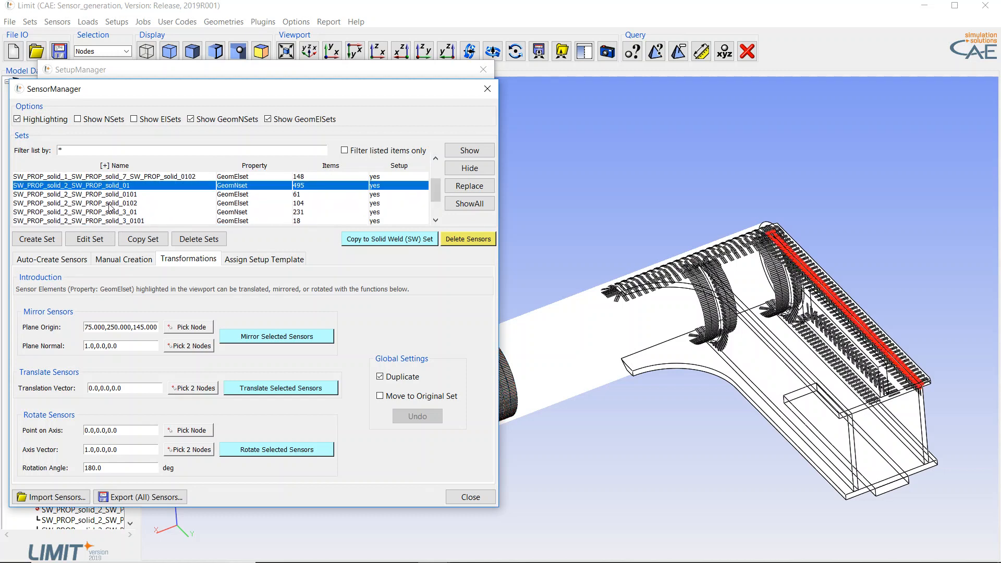
shift+click(109, 204)
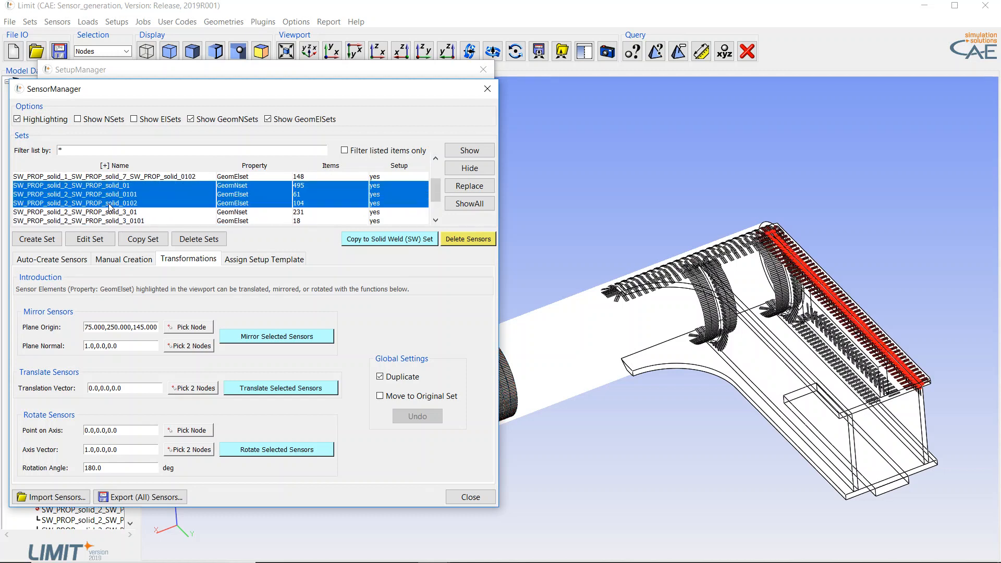
click(381, 396)
click(306, 337)
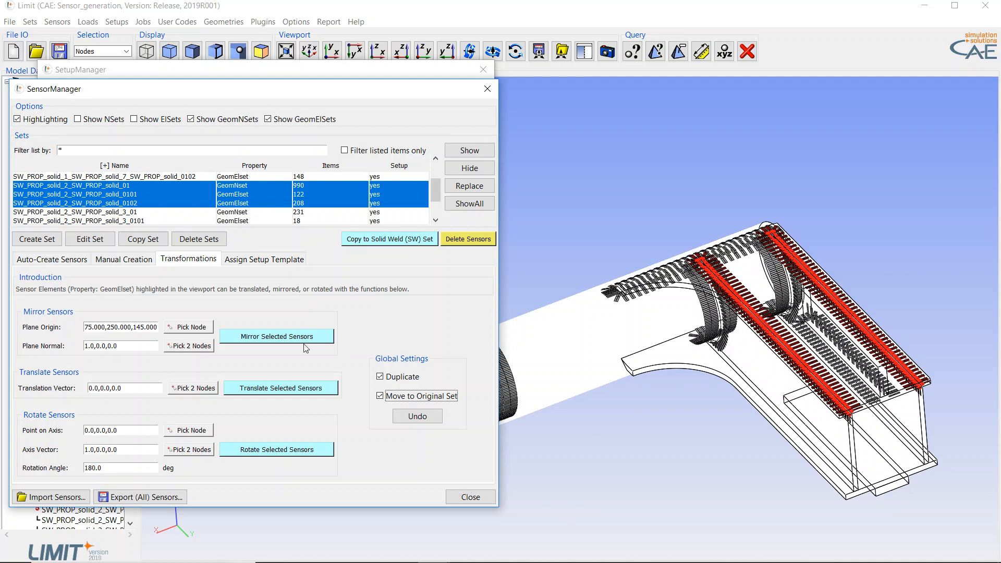
click(98, 196)
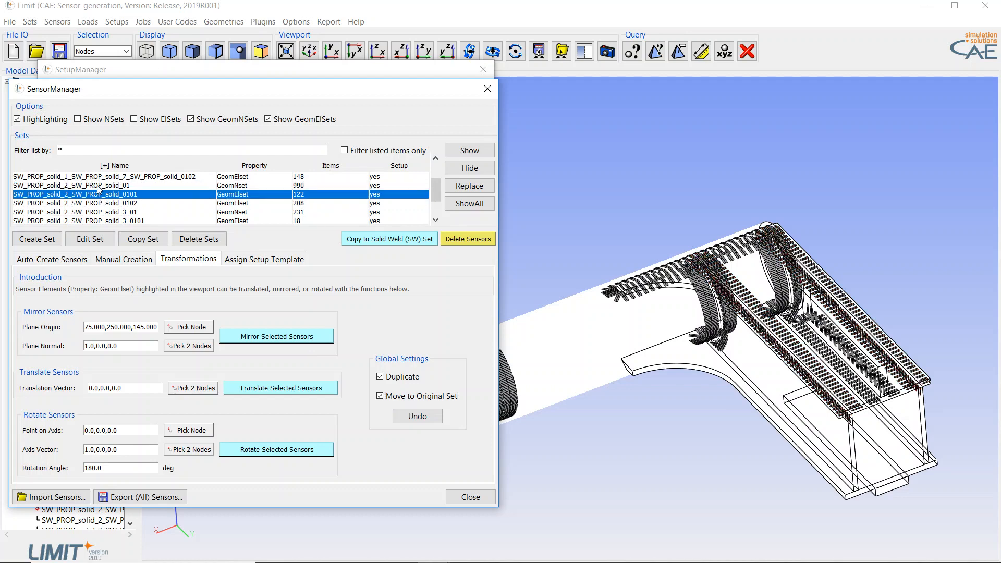
click(94, 203)
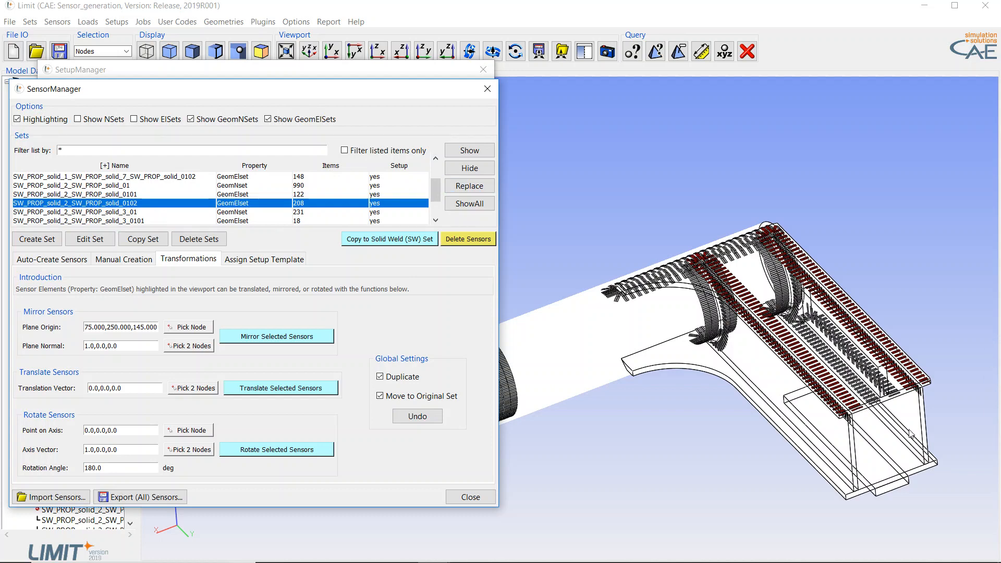
click(830, 417)
scroll(830, 417, up, 5)
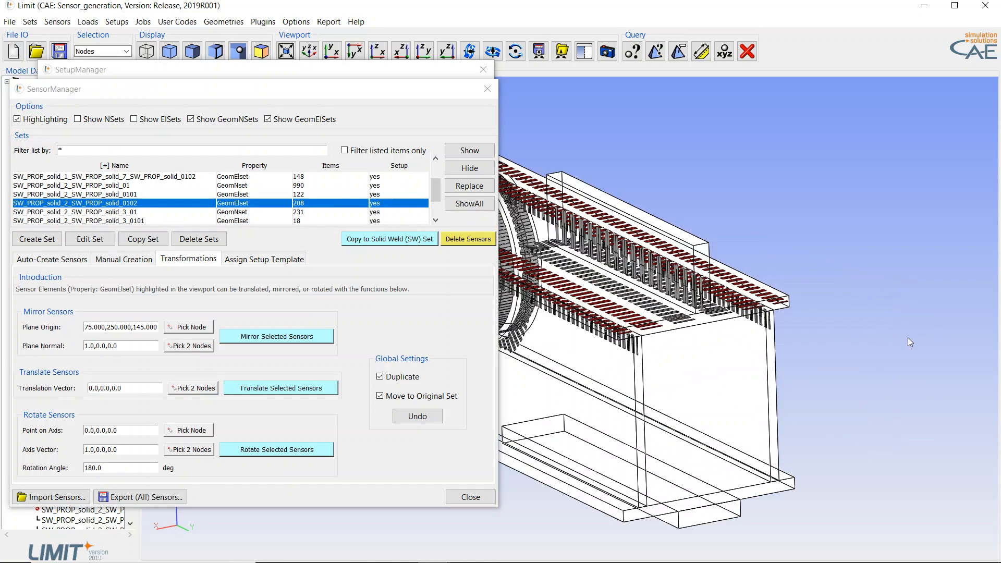
middle_drag(726, 361, 731, 362)
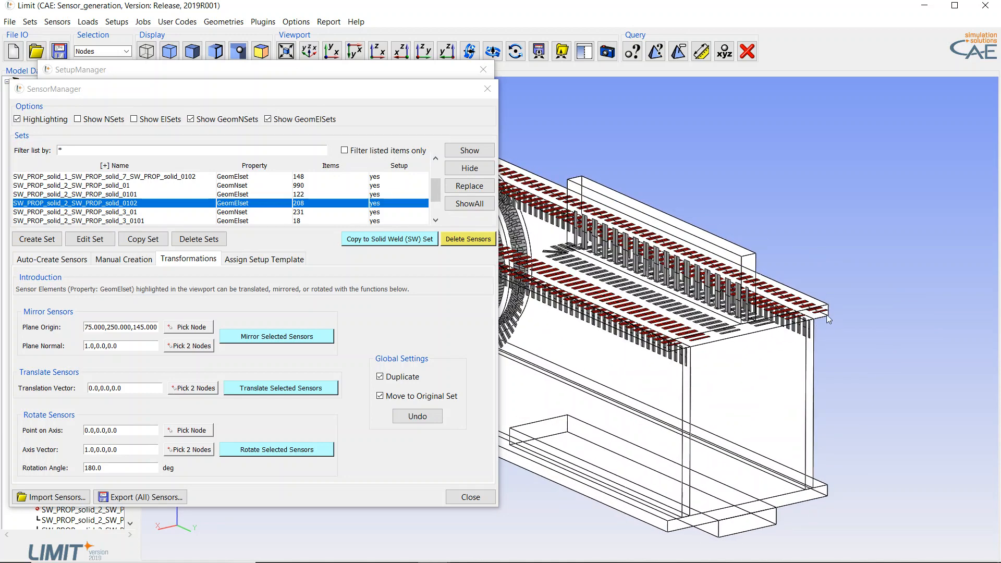
Step: Close the sensor and setup managers and open the load manager
click(478, 498)
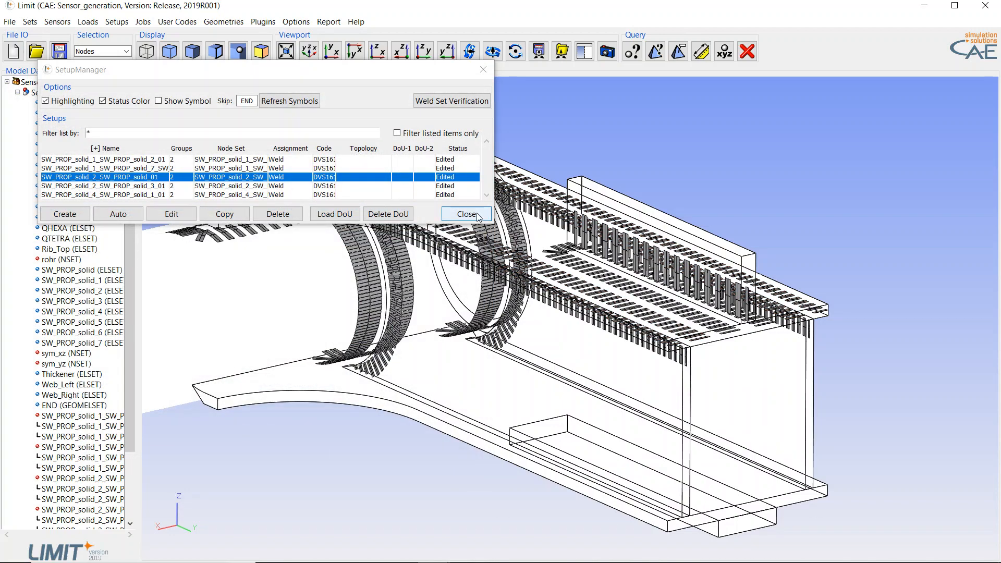
scroll(950, 284, down, 4)
middle_drag(814, 282, 526, 316)
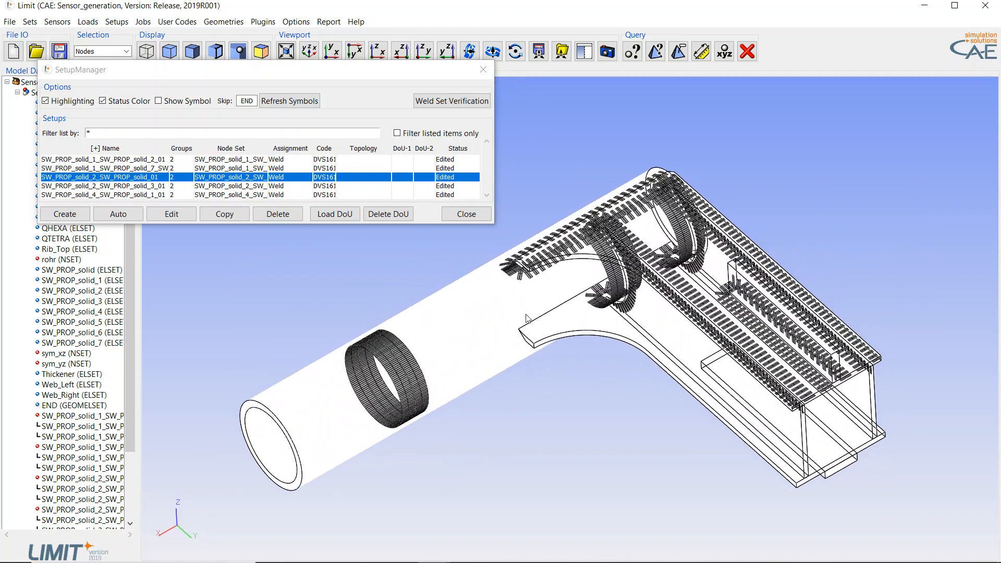
click(472, 217)
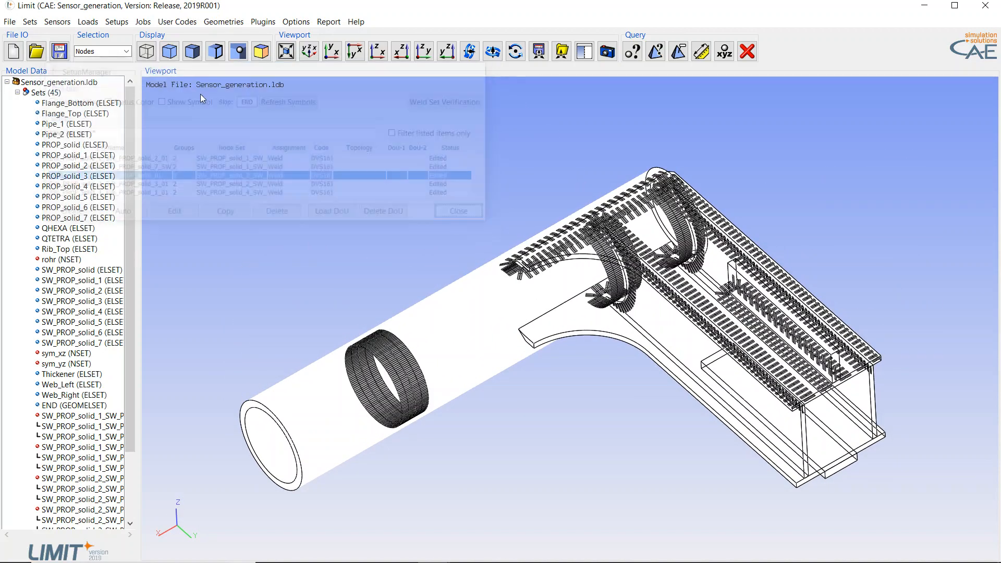
click(88, 24)
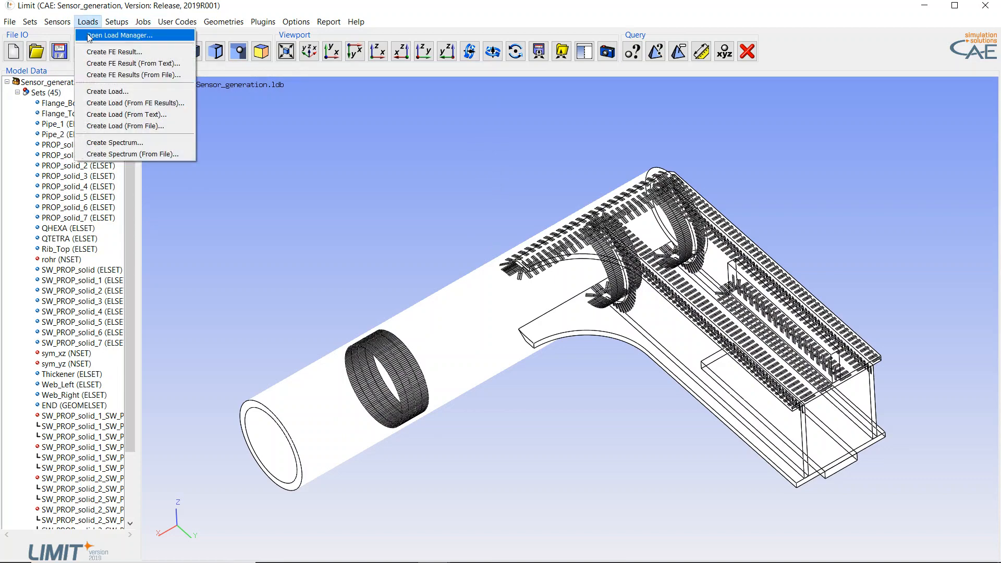
click(89, 37)
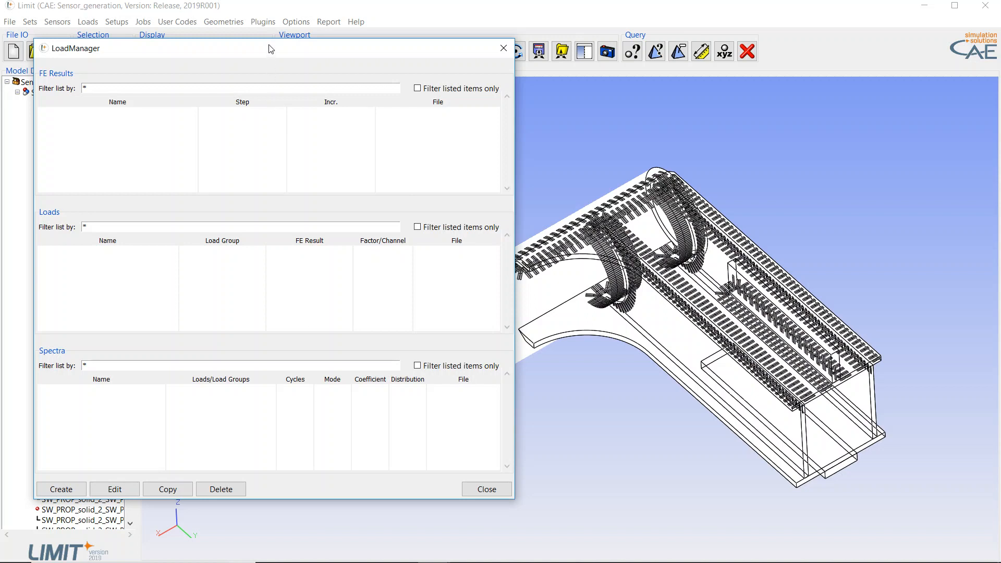
drag(271, 49, 271, 55)
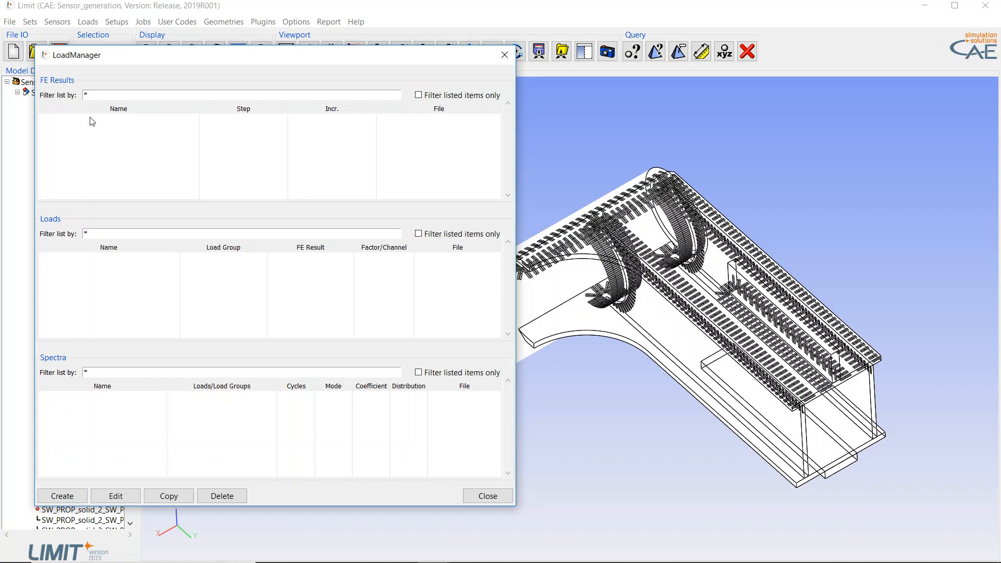
Step: Create an FE result named LC3_Bending_Z that refers to step 3, leaving the increment and file empty
click(109, 500)
click(79, 495)
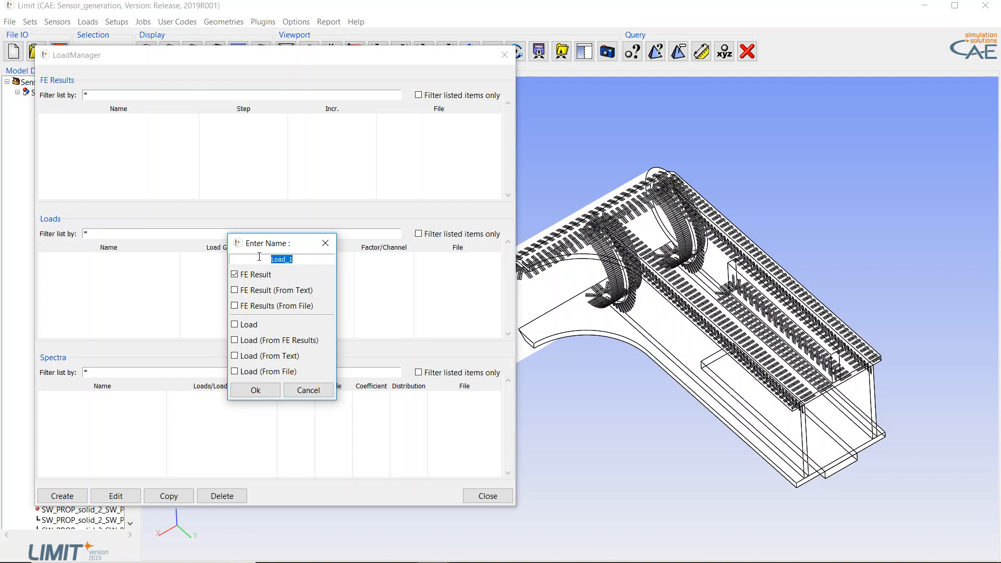
text(LC3_Bending_Z)
click(260, 393)
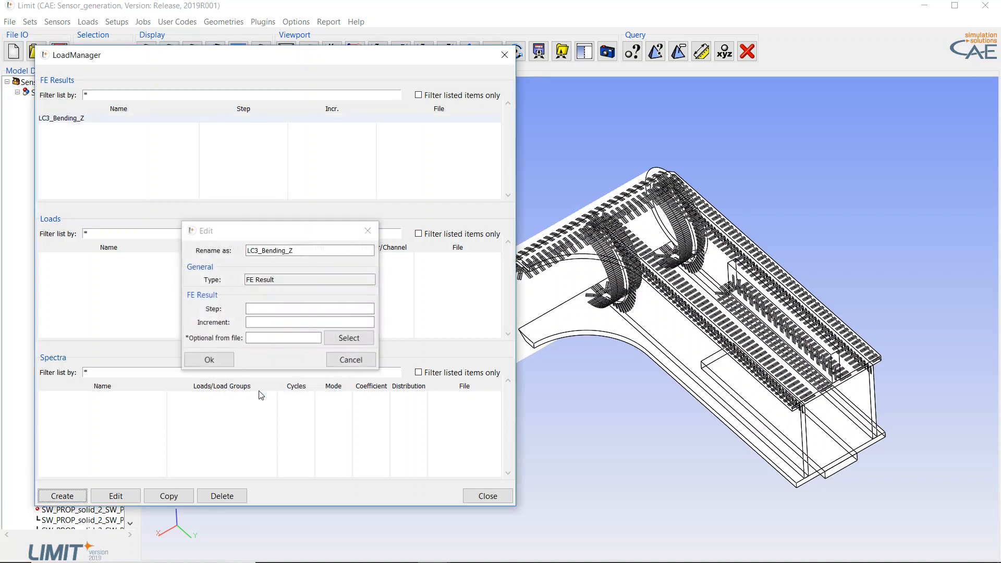
click(272, 309)
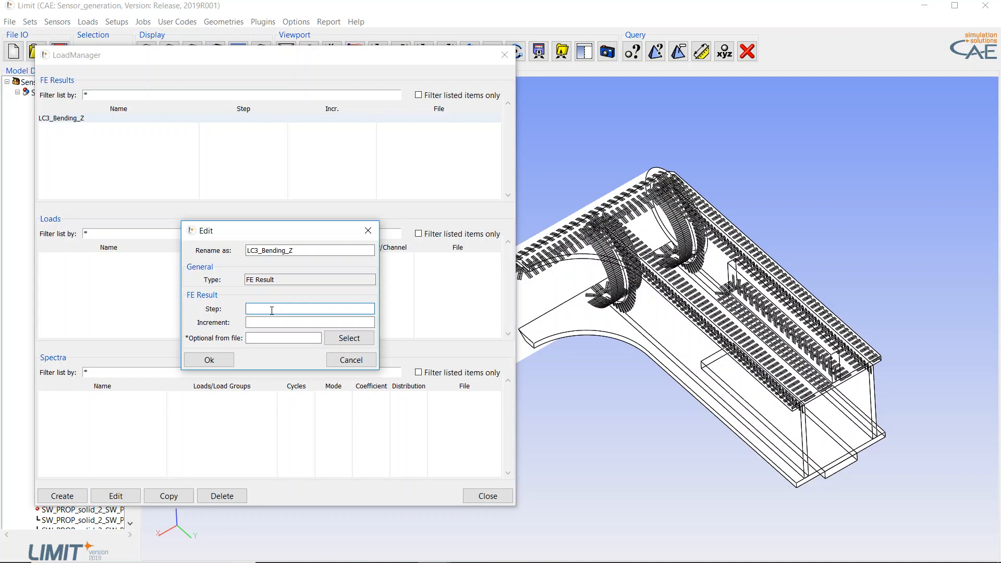
text(3)
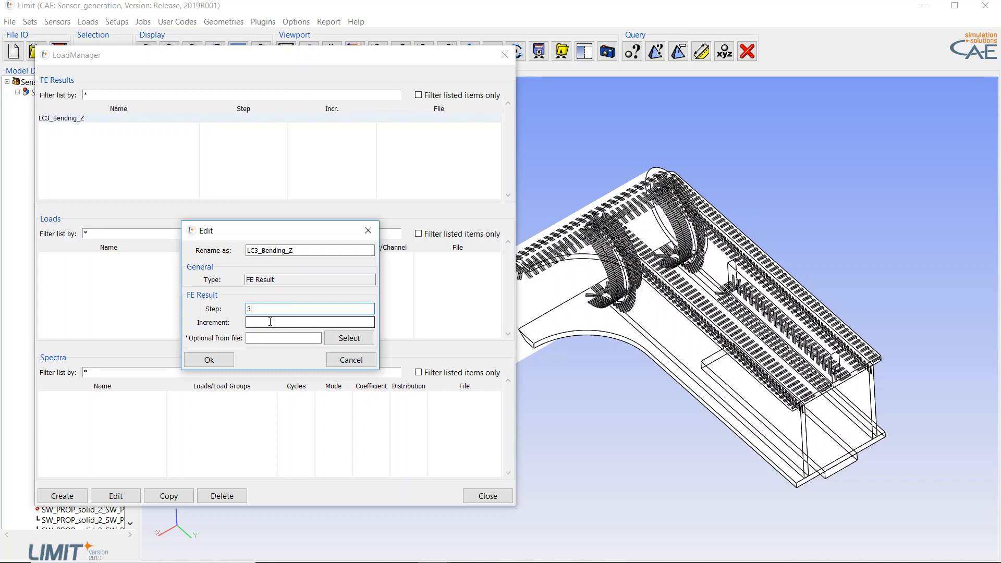
click(213, 362)
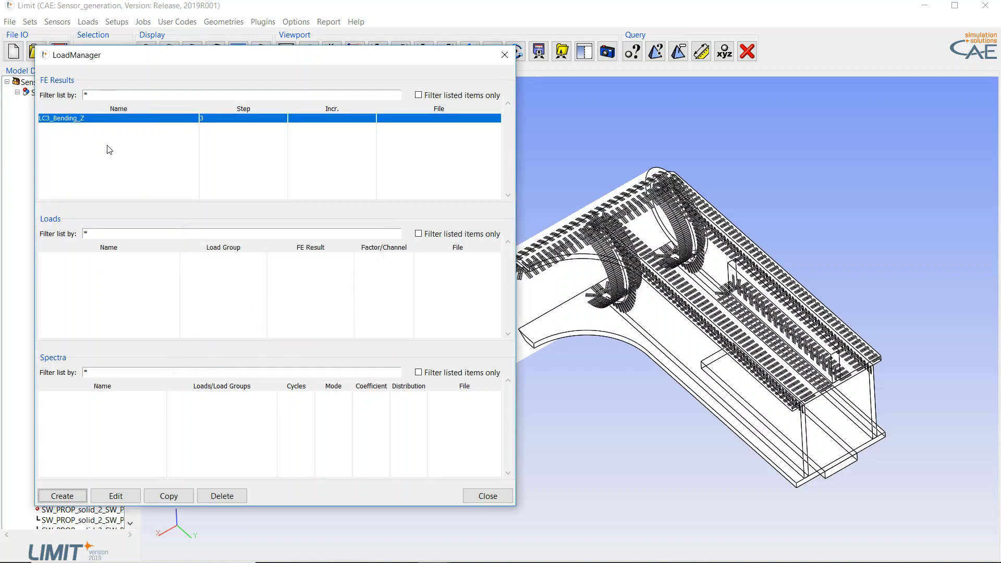
Step: Create a second FE result named LC4_Bending_Y that refers to step 4
click(63, 497)
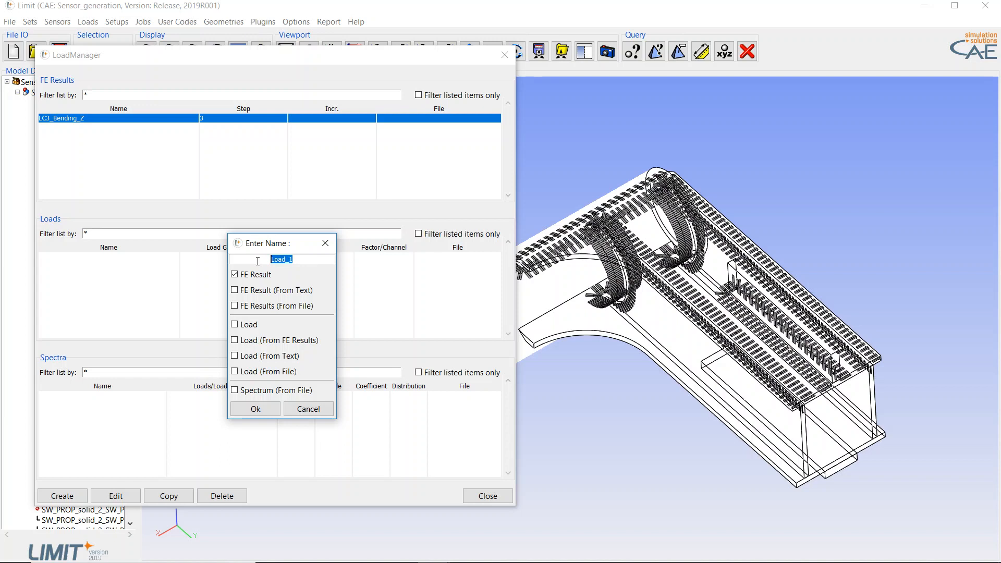
text(LC4_Bending_Y)
click(256, 409)
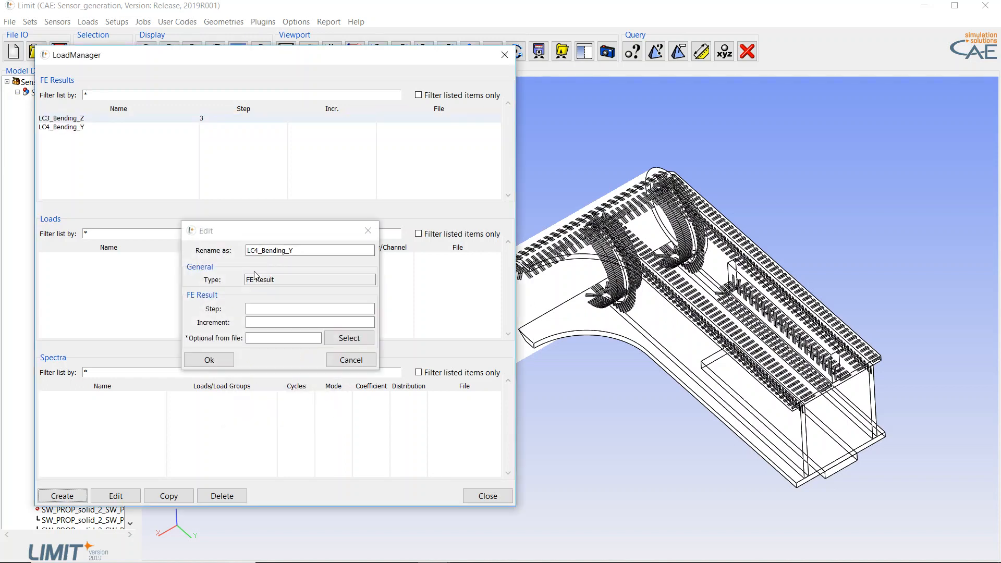
click(260, 308)
text(4)
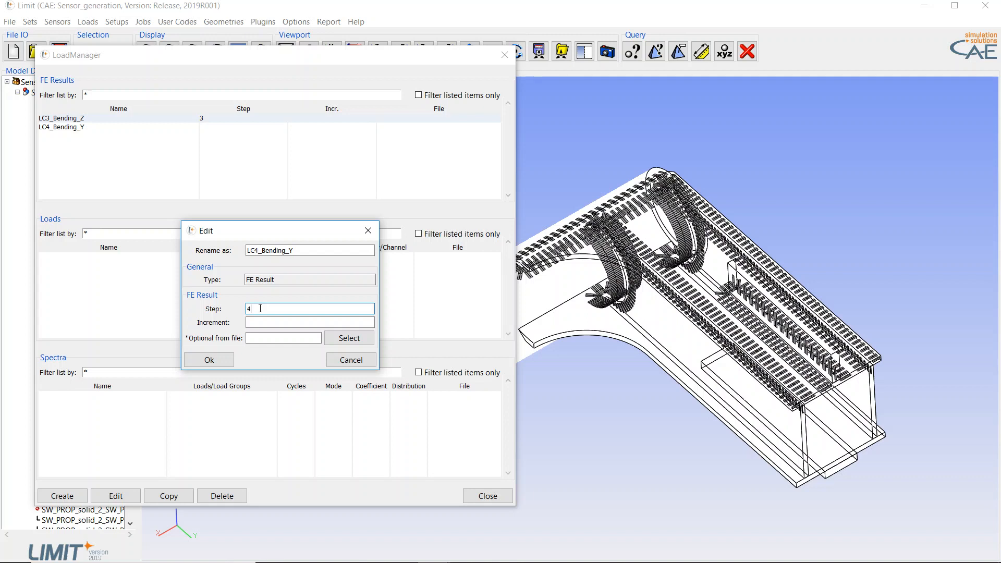
click(211, 359)
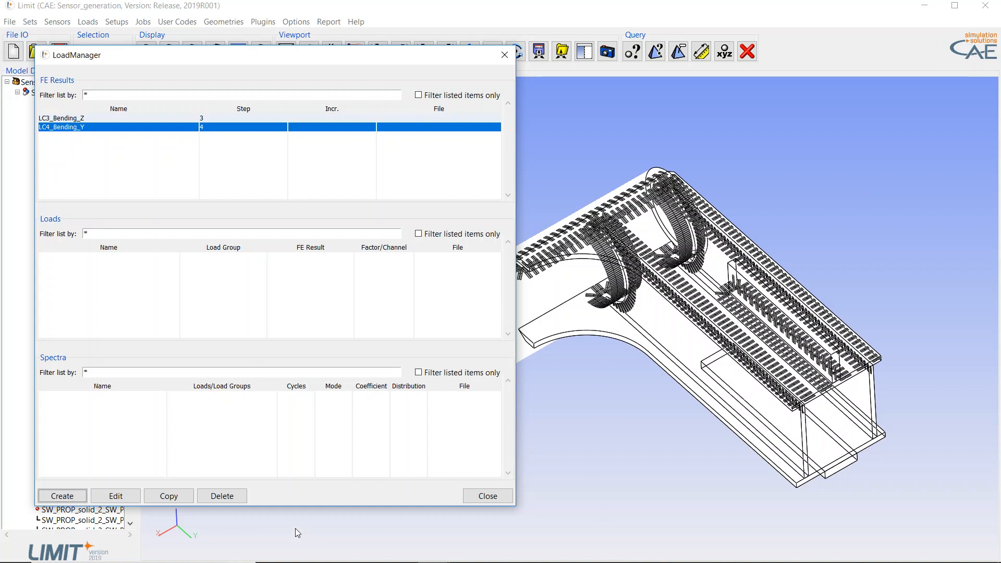
Step: Switch to Loads.txt in Notepad++, review the FE result names and factors, and copy all four load definition lines
mouse_move(298, 560)
click(465, 550)
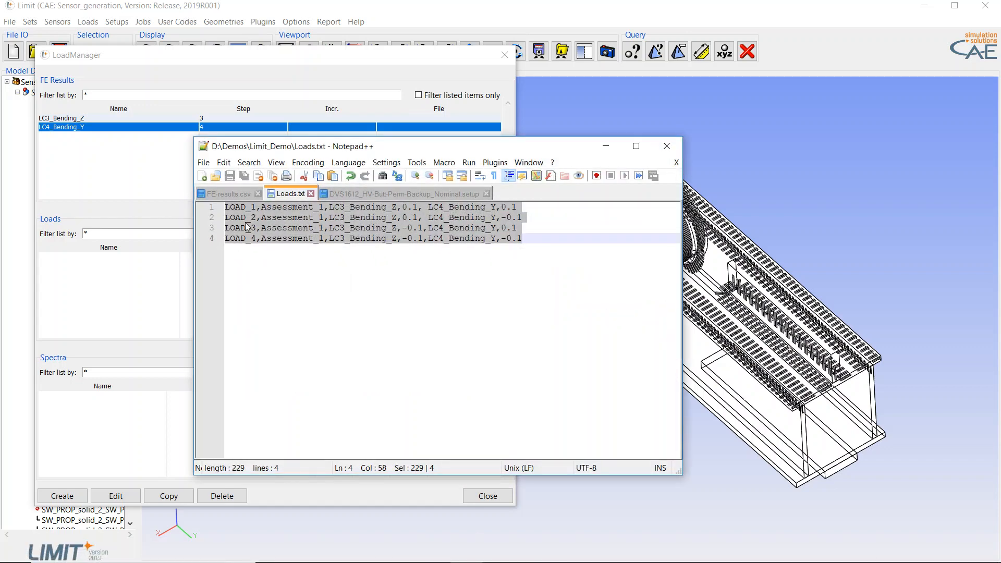
click(276, 268)
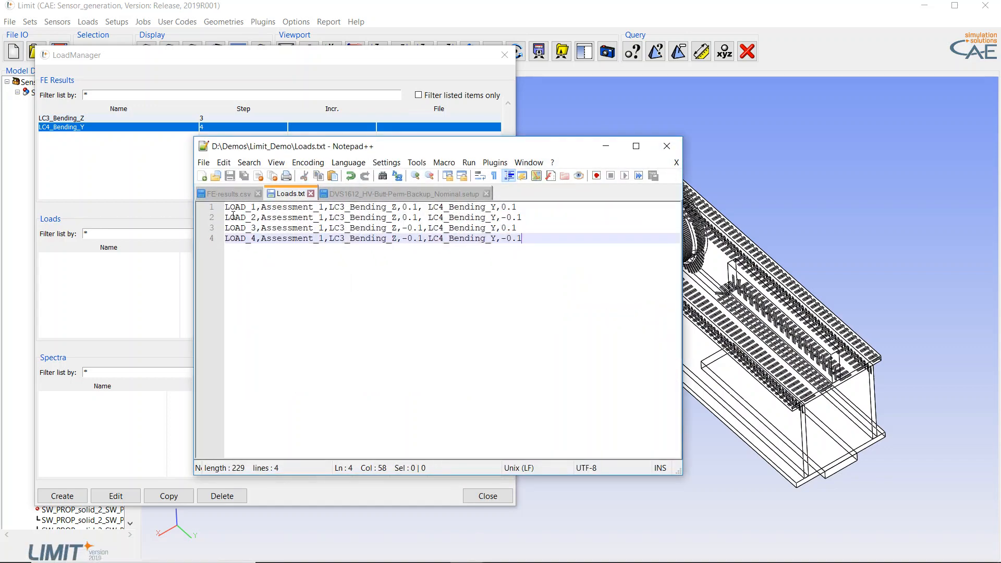
drag(329, 208, 400, 210)
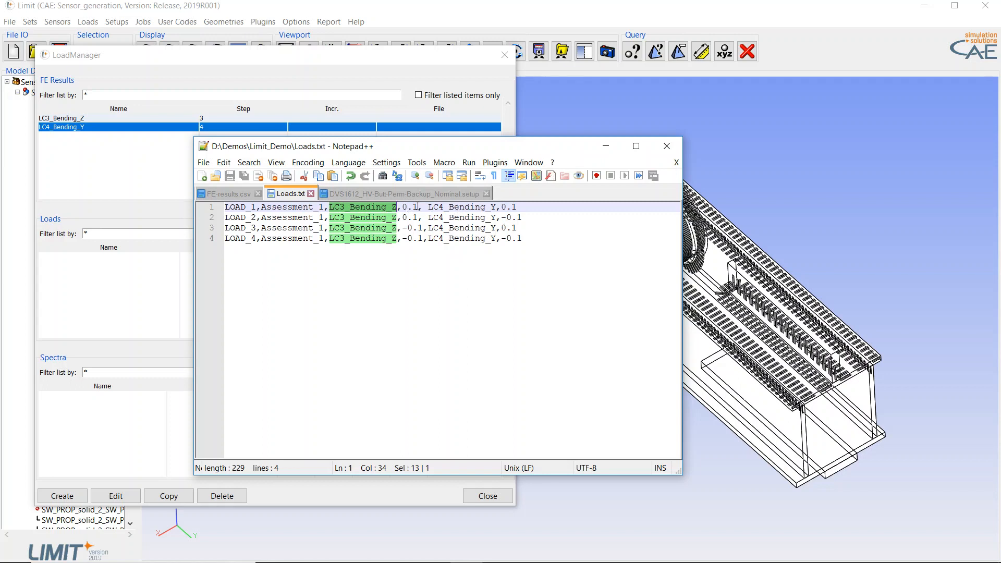
drag(419, 206, 404, 207)
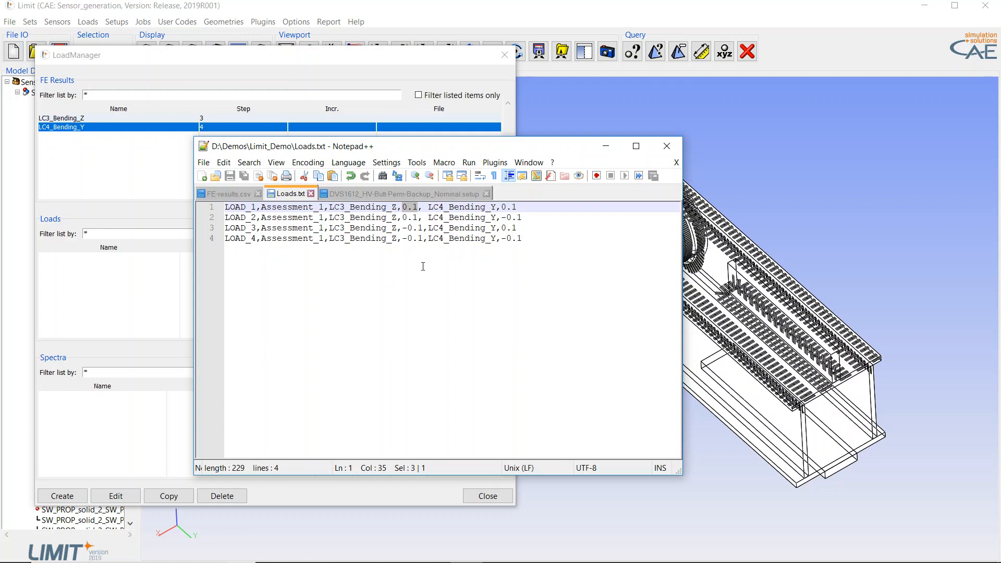
drag(537, 241, 158, 183)
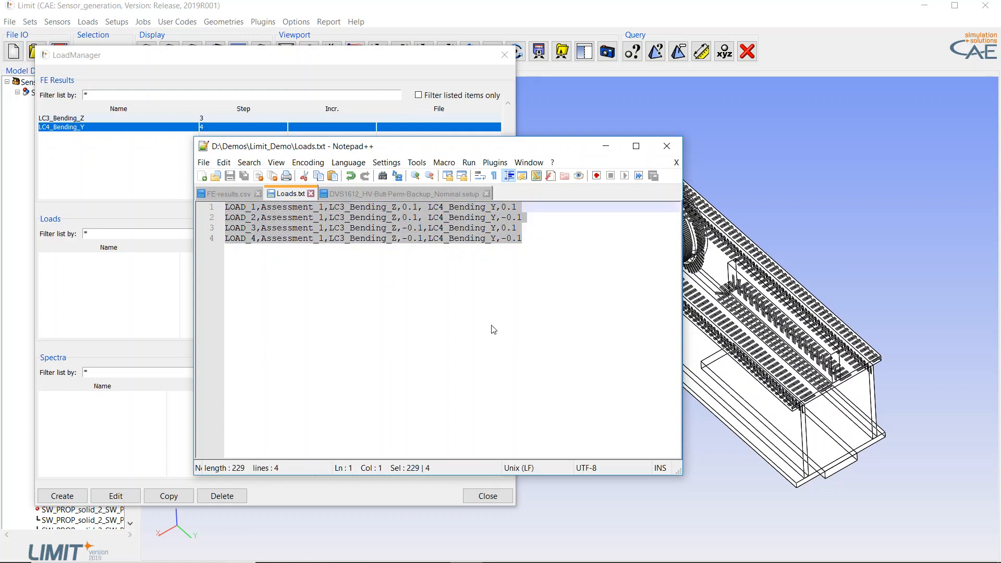
Step: Back in LIMIT, create LOAD_1 to LOAD_4 from the copied text in group Assessment_1, combining LC3_Bending_Z and LC4_Bending_Y with factors of 0.1 and -0.1
click(285, 57)
click(59, 495)
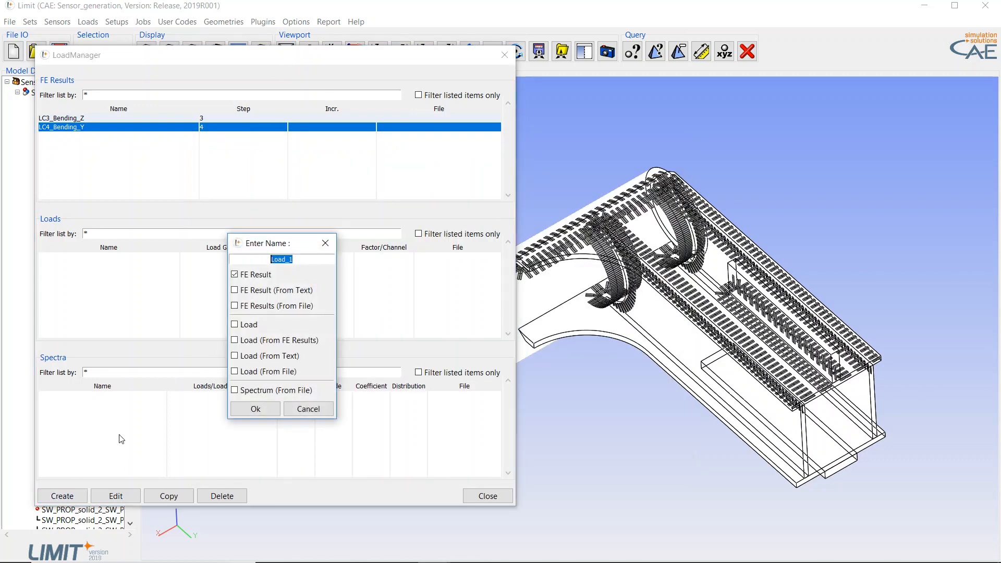
click(236, 356)
click(254, 408)
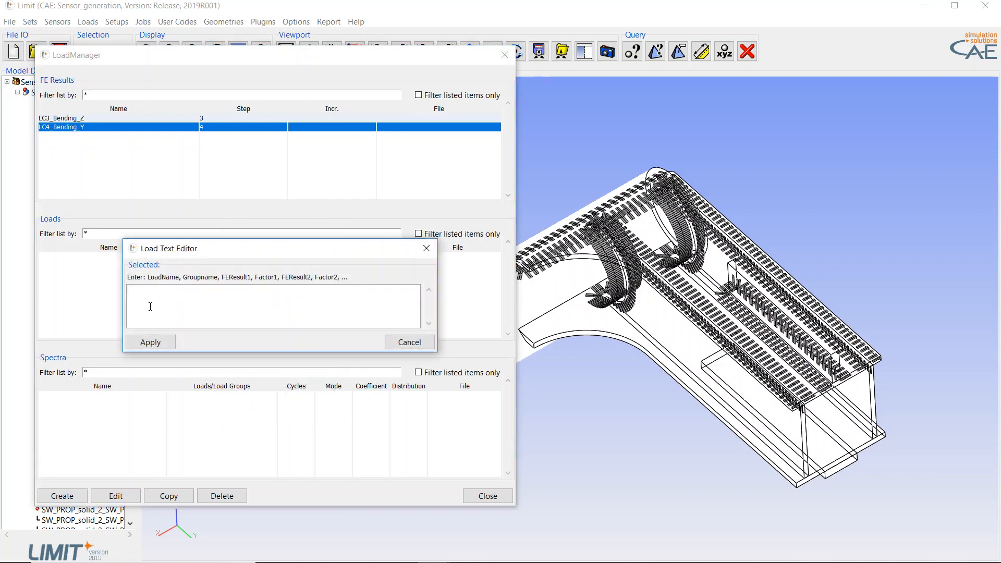
text(LOAD_1, Assessment_1, LC3_Bending_Z, 0.1, LC4_Bending_Y, 0.1 LOAD_2, Assessment_1, LC3_Bending_Z, 0.1, LC4_Bending_Y, -0.1 LOAD_3, Assessment_1, LC3_Bending_Z, -0.1, LC4_Bending_Y, 0.1 LOAD_4, Assessment_1, LC3_Bending_Z, -0.1, LC4_Bending_Y, -0.1)
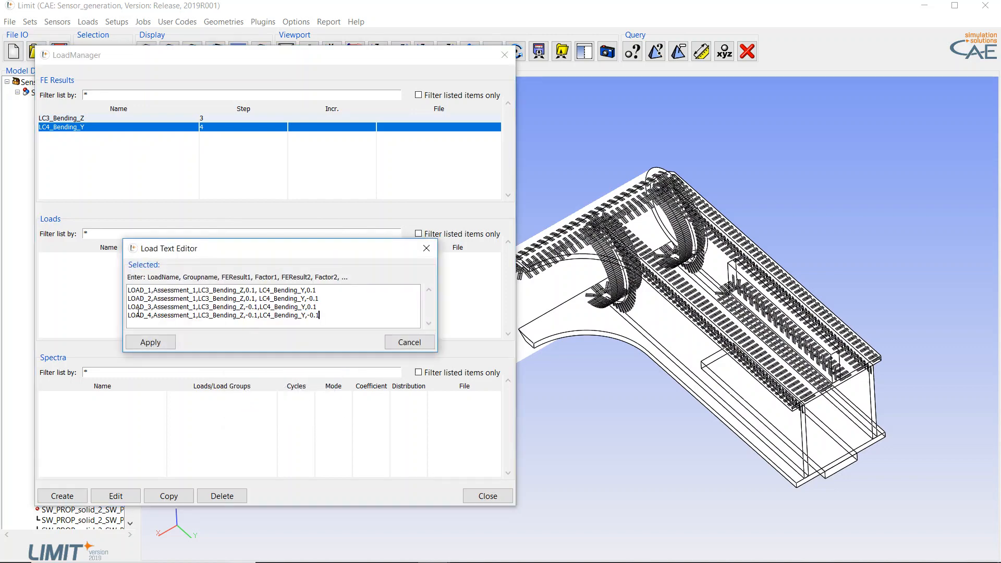
click(150, 341)
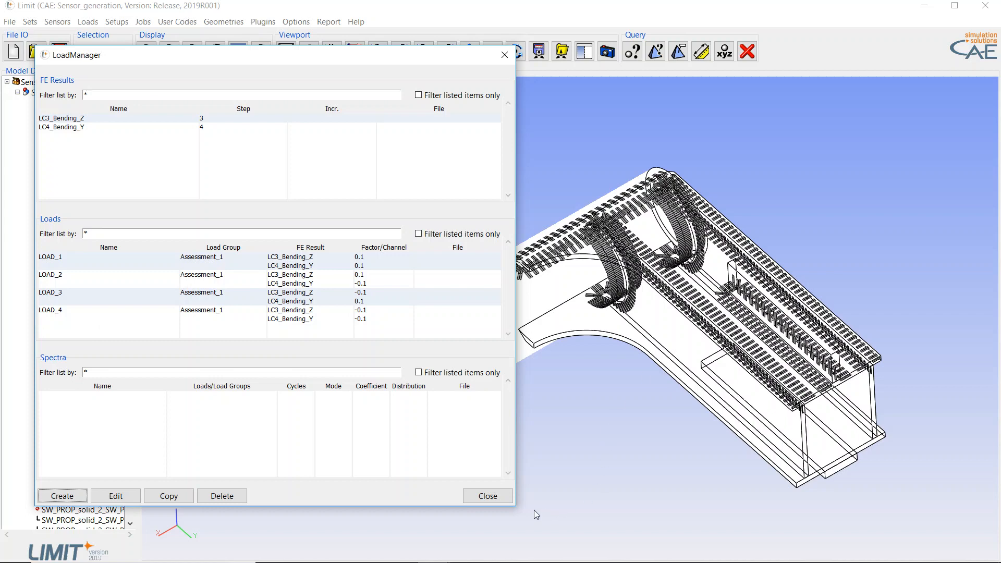
Step: Close the load overview and review the list of existing DVS1612 setups in the Setup Manager, enlarged to show all columns
click(488, 496)
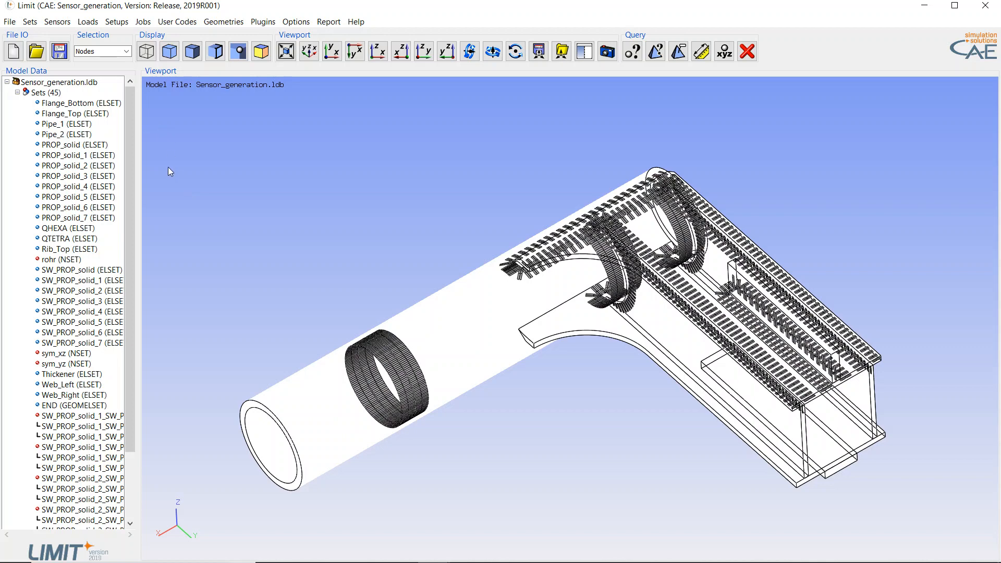
click(117, 22)
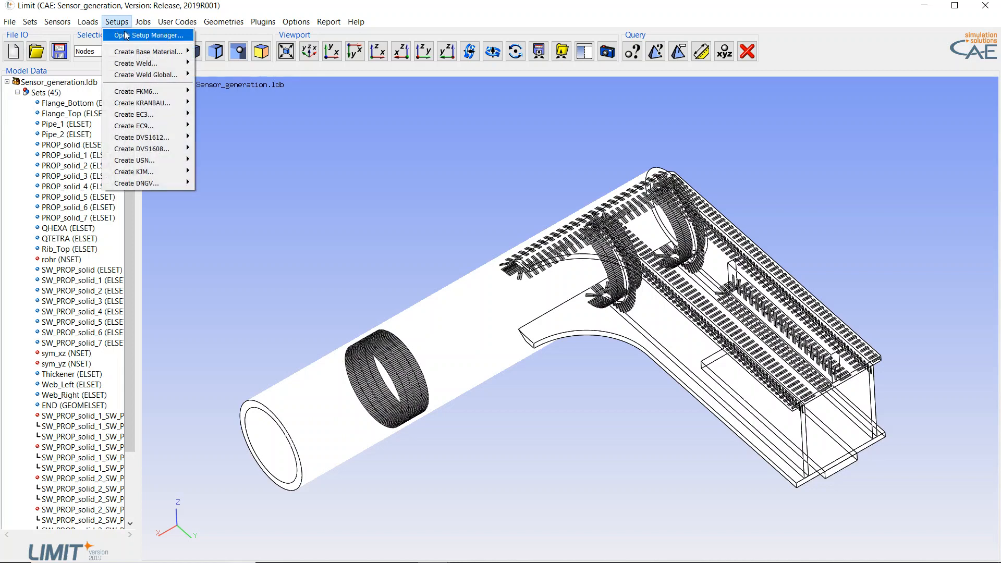
click(127, 35)
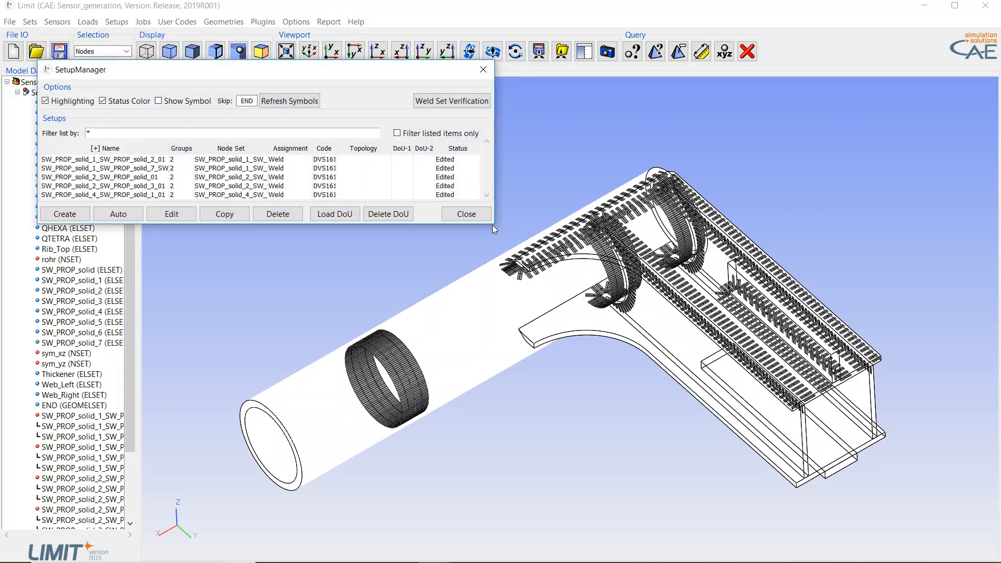
drag(492, 224, 609, 314)
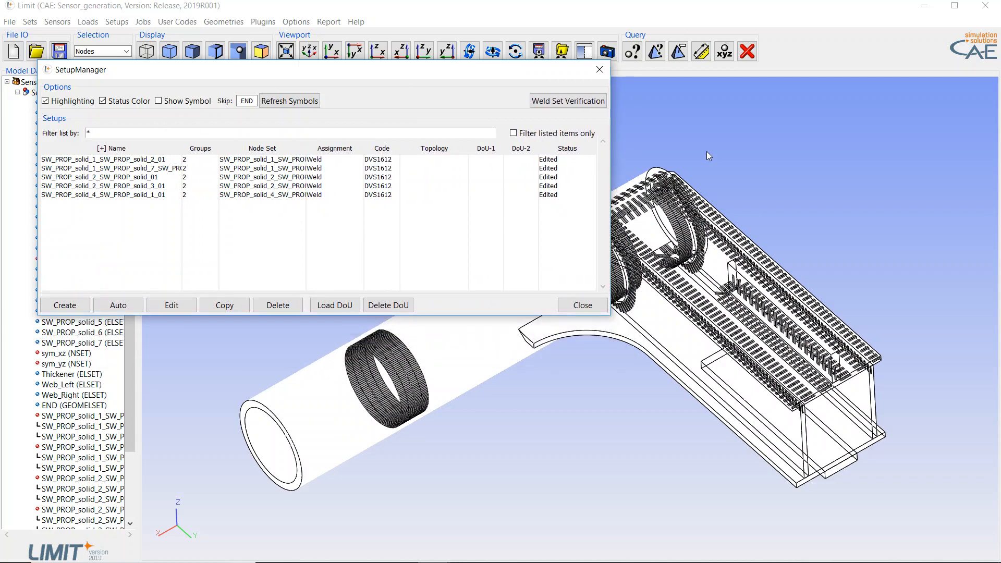
click(600, 68)
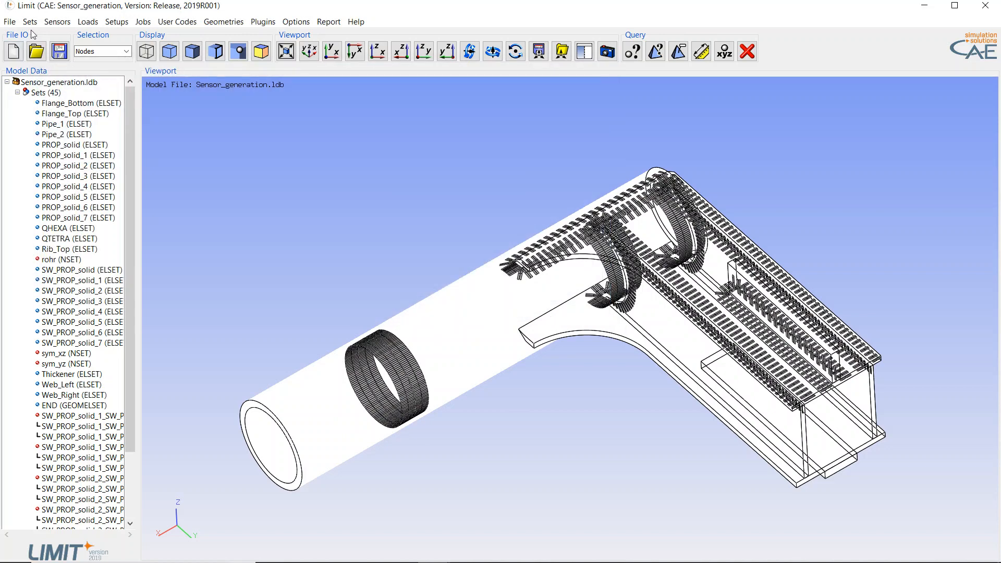
Step: Create a new job named Job_1_Sensors_DVS1612
click(143, 22)
click(158, 32)
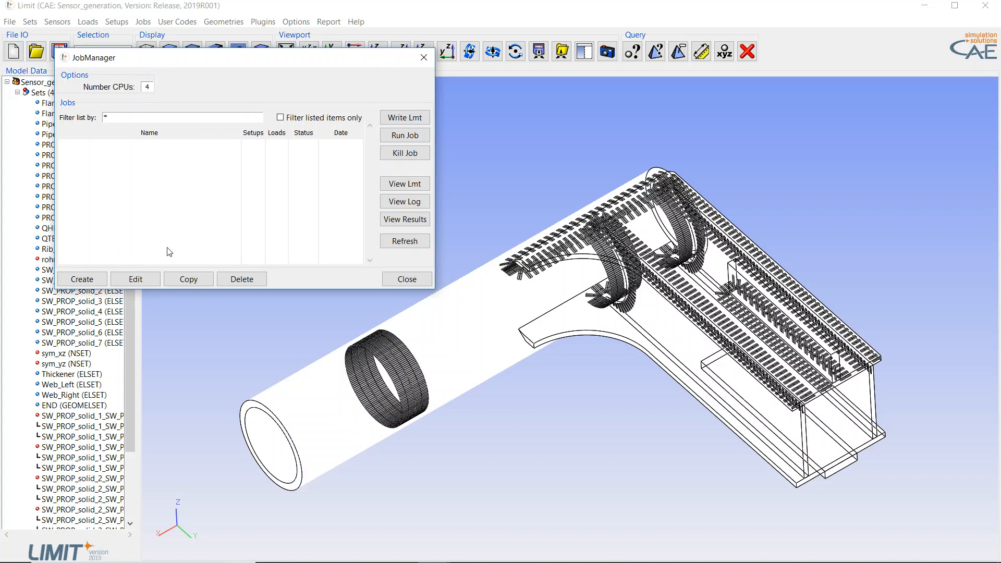
click(84, 279)
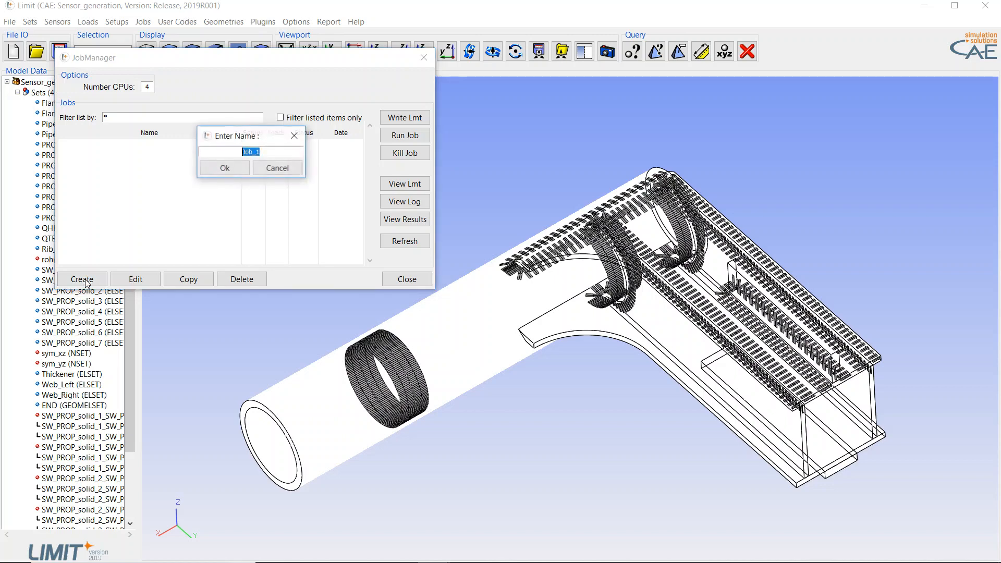
click(276, 153)
text(_Sensors_DVS1)
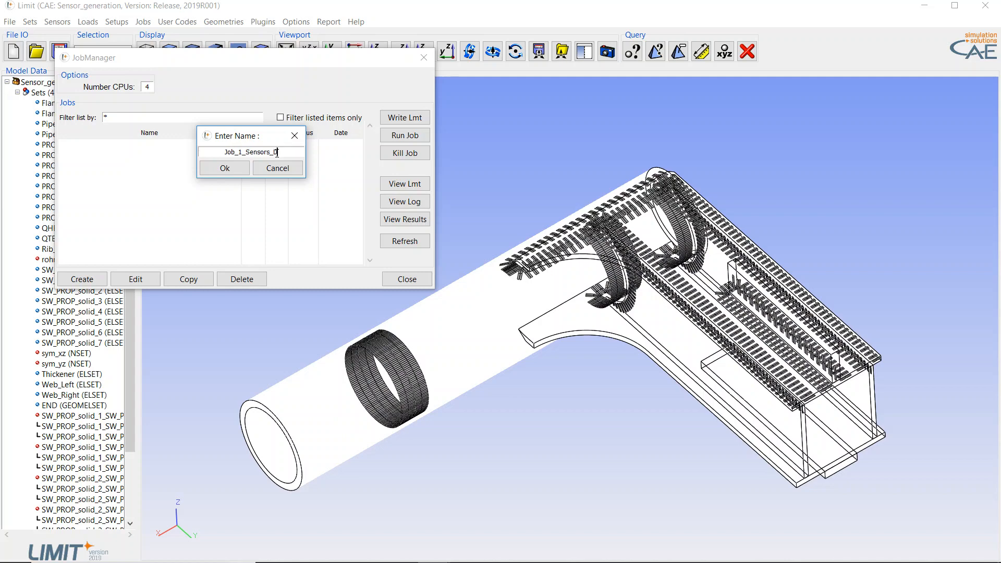
text(612)
click(227, 168)
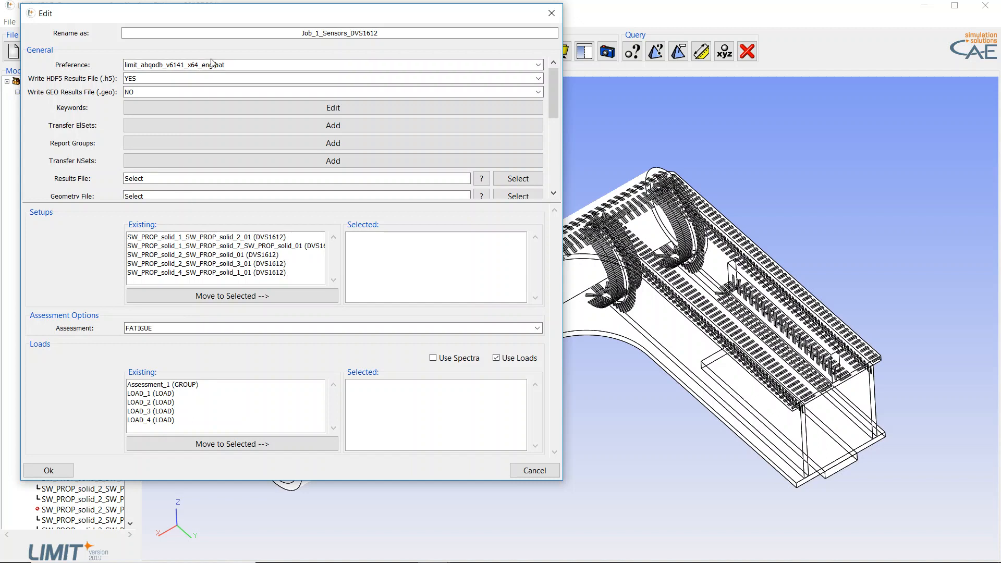
Step: Set the job's preference to limit_nastran_v2006_x64_eng.bat and choose kastentraeger_tied.op2 from the Limit_Demo folder as the results file
click(237, 65)
scroll(244, 137, down, 4)
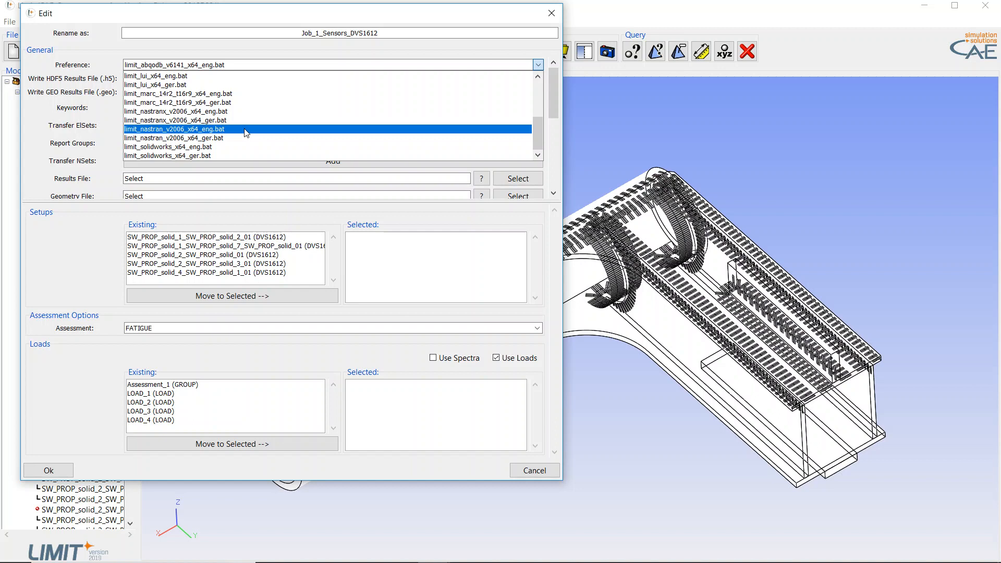
click(203, 129)
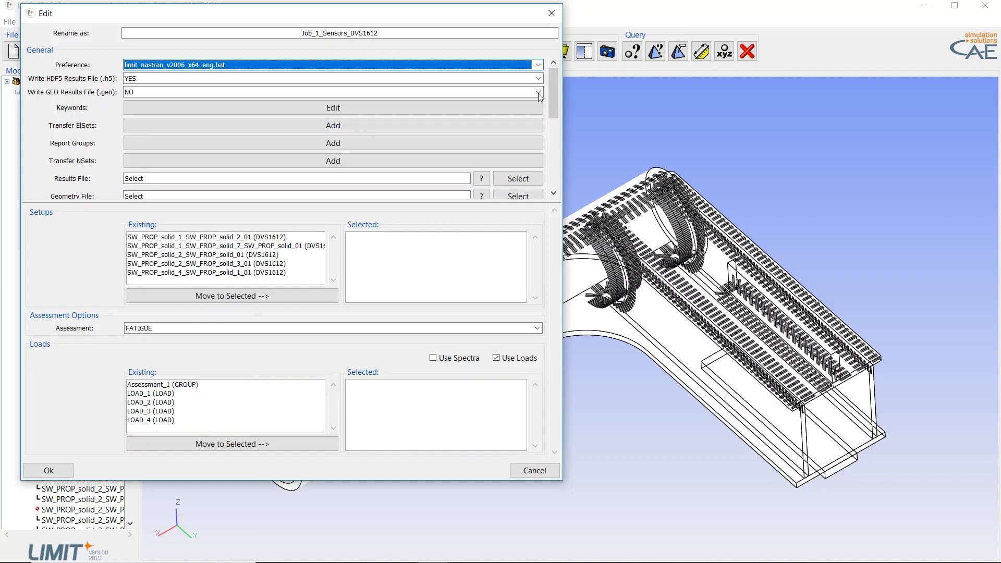
drag(553, 98, 553, 116)
click(519, 131)
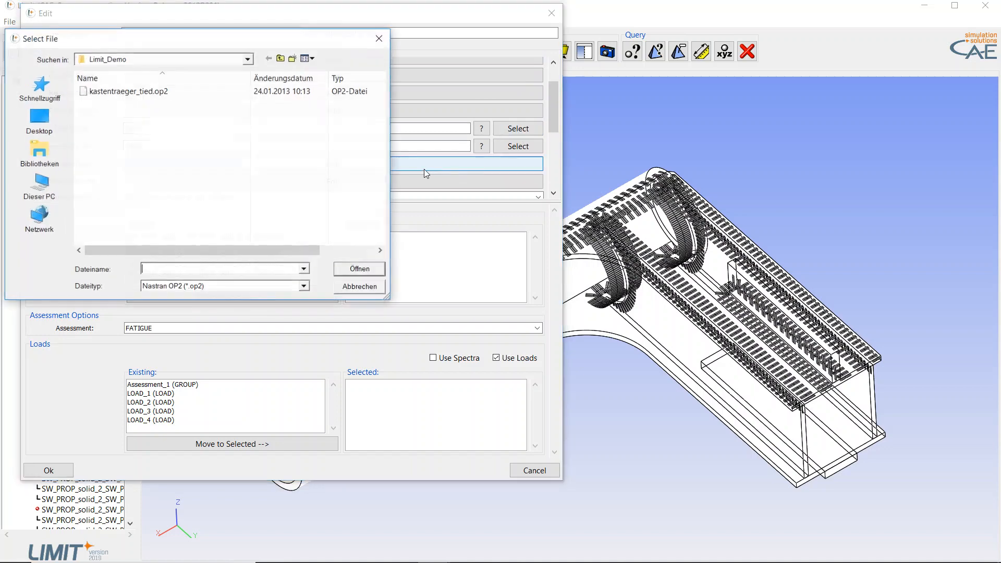
double_click(140, 93)
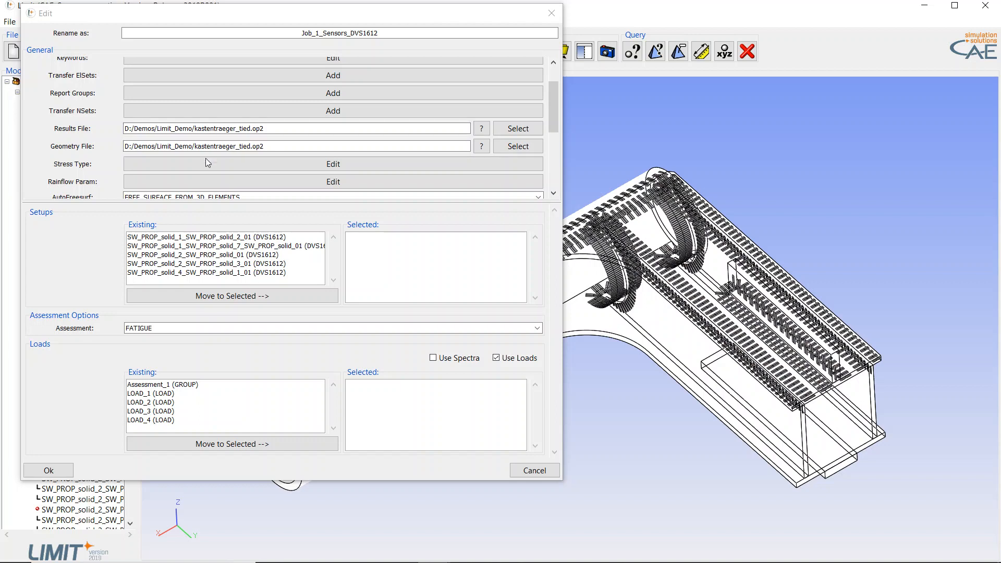
Step: Assign all five DVS1612 setups and the loads LOAD_1 to LOAD_4 to the job, and accept the job definition
click(242, 238)
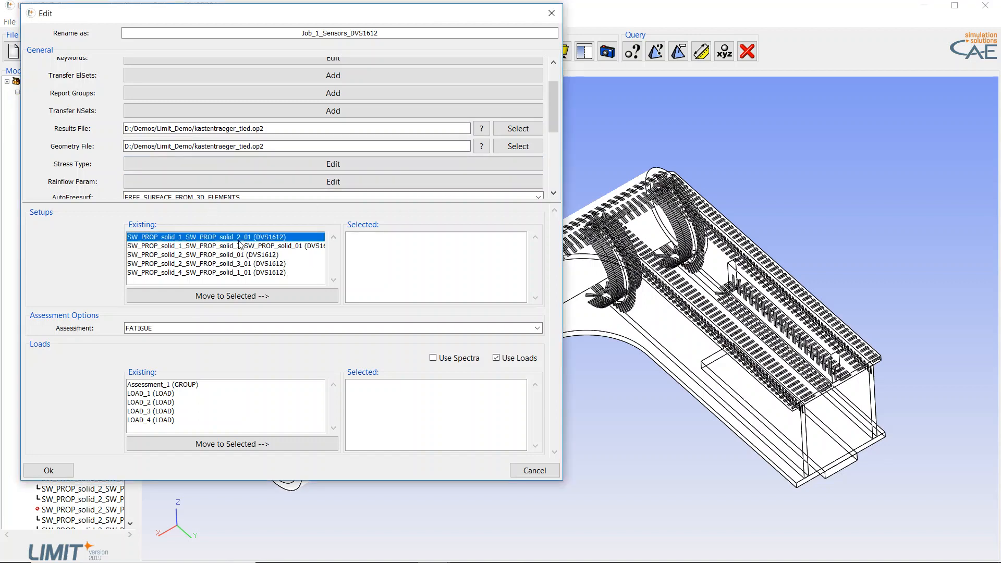
shift+click(236, 274)
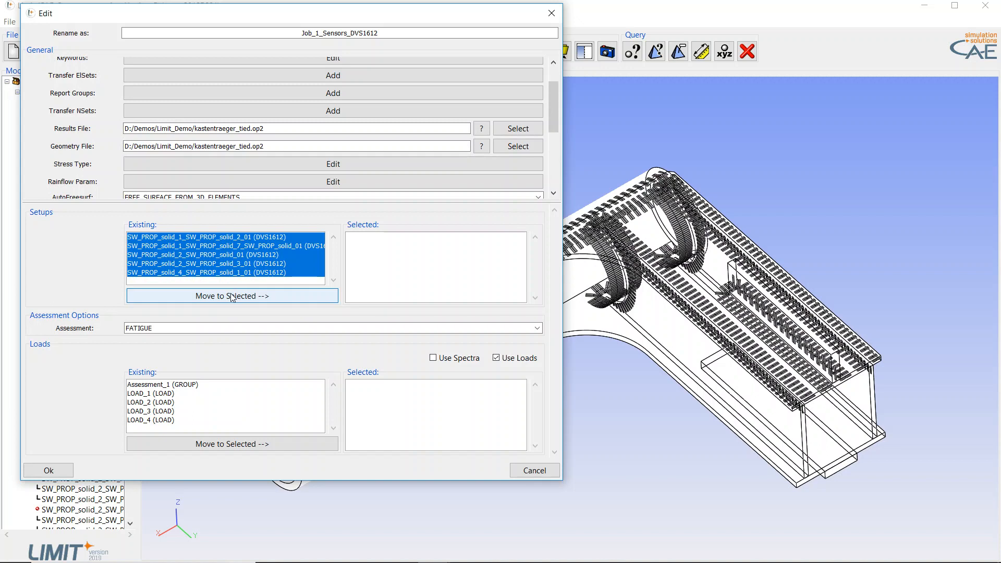
click(232, 296)
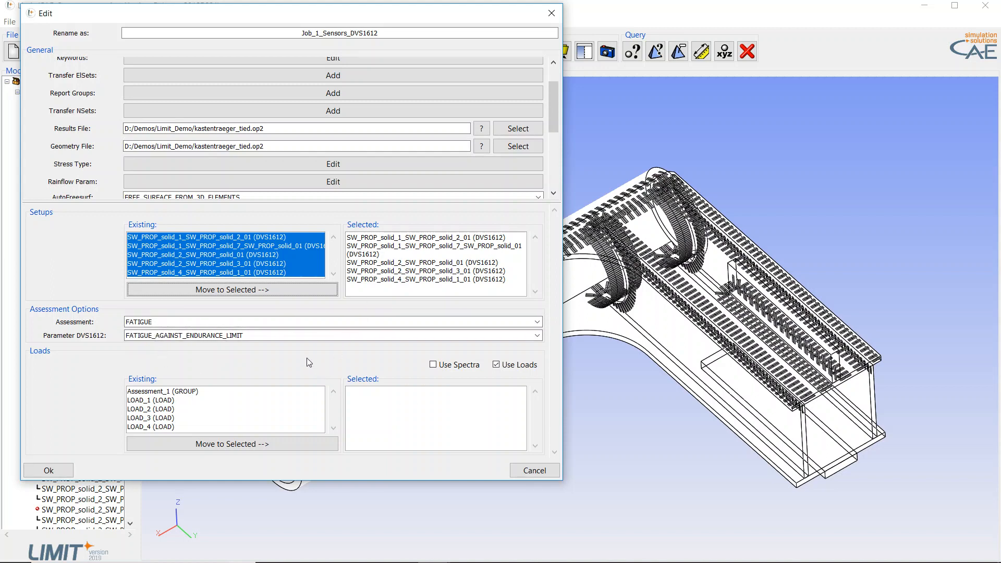
click(151, 400)
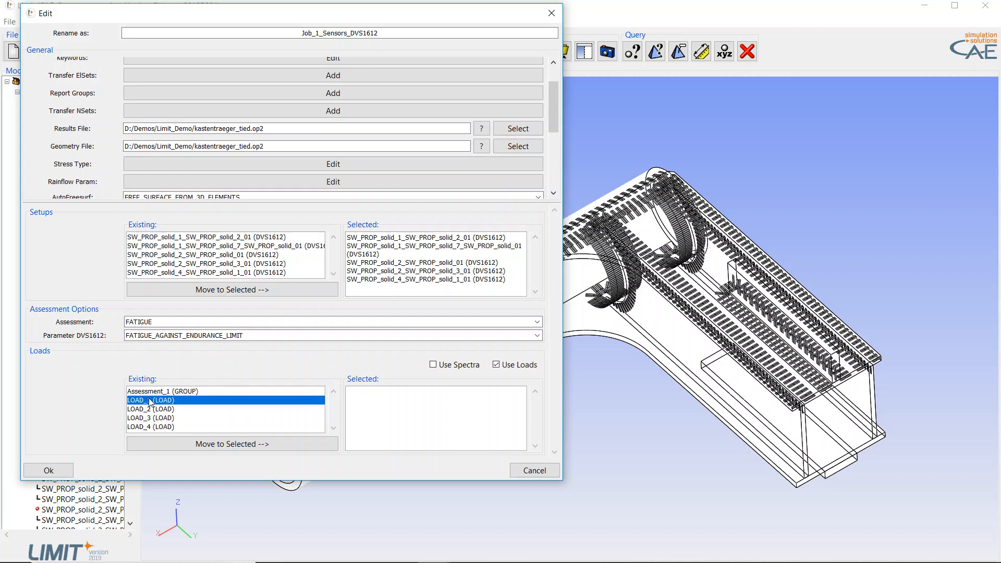
shift+click(151, 427)
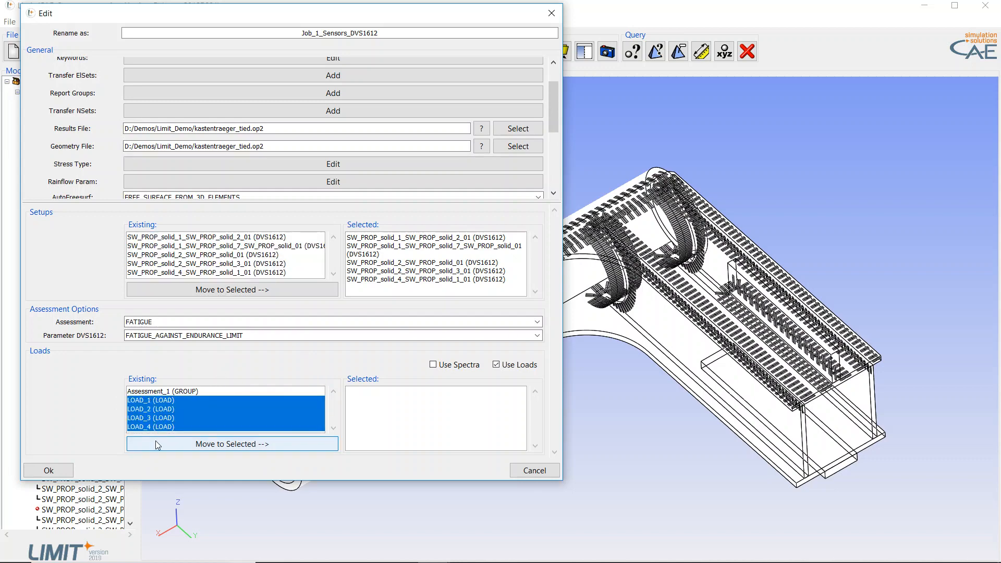
click(158, 445)
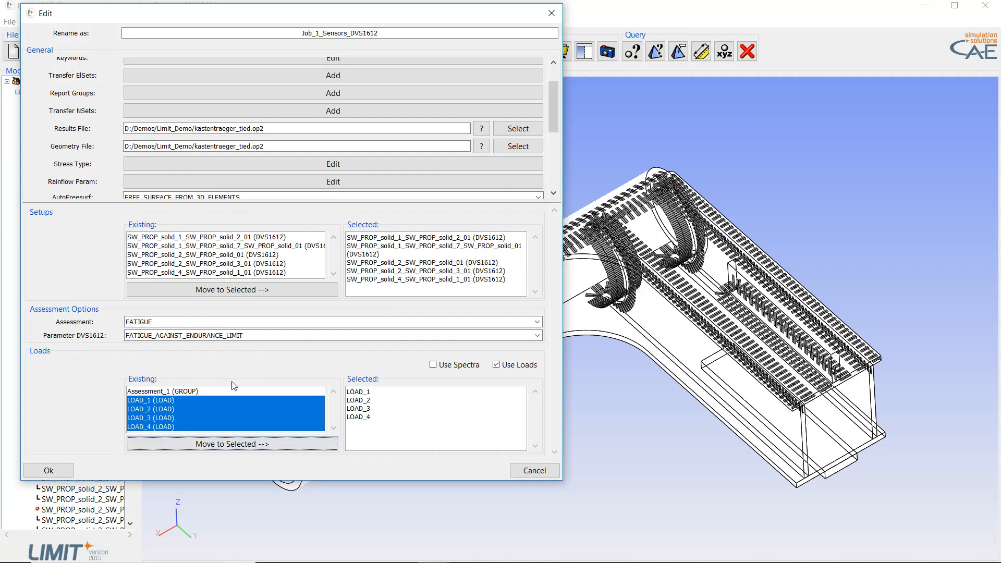
click(49, 470)
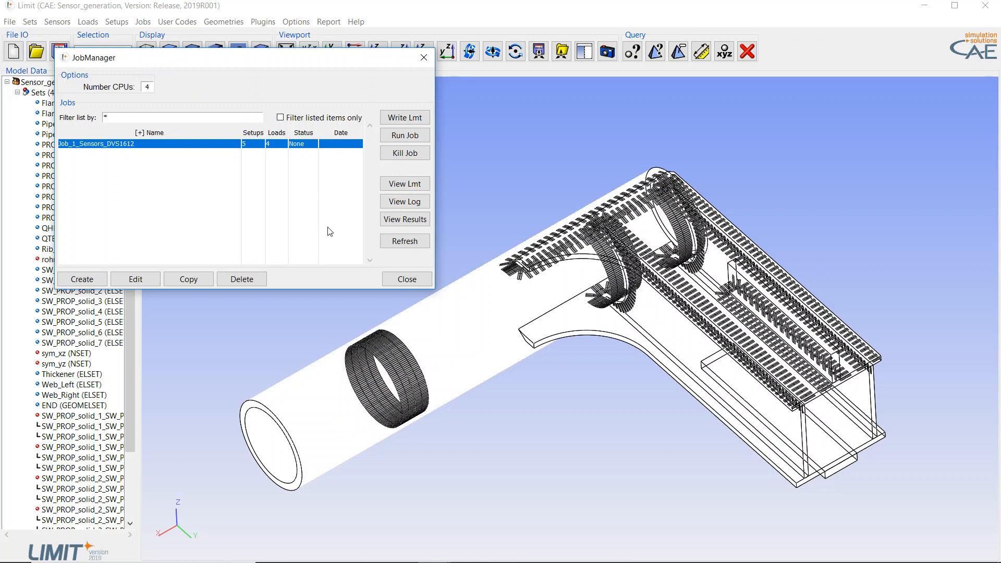
Step: Run Job_1_Sensors_DVS1612, saving the Limit database first, and check the open LIMIT windows during the run
click(404, 135)
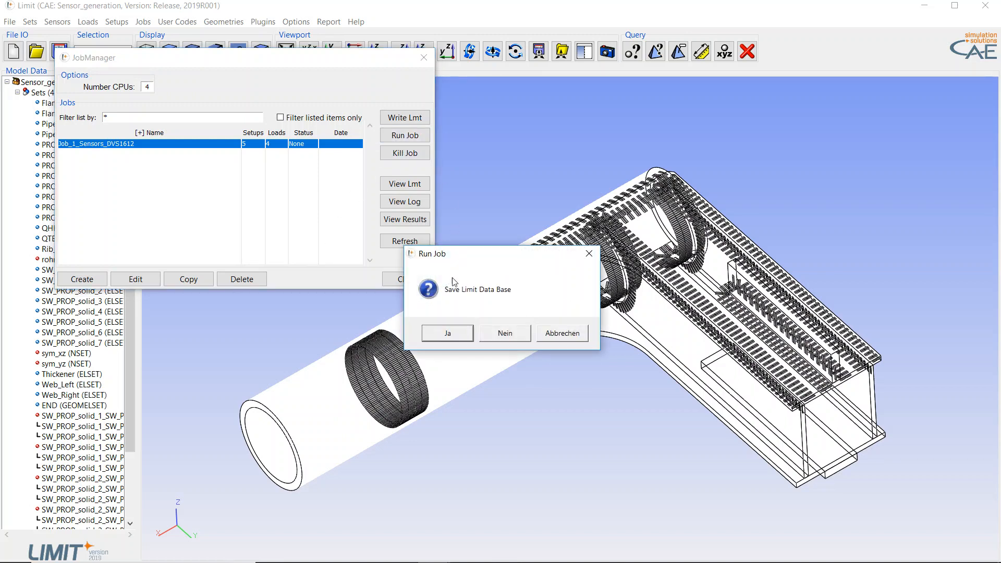
click(443, 332)
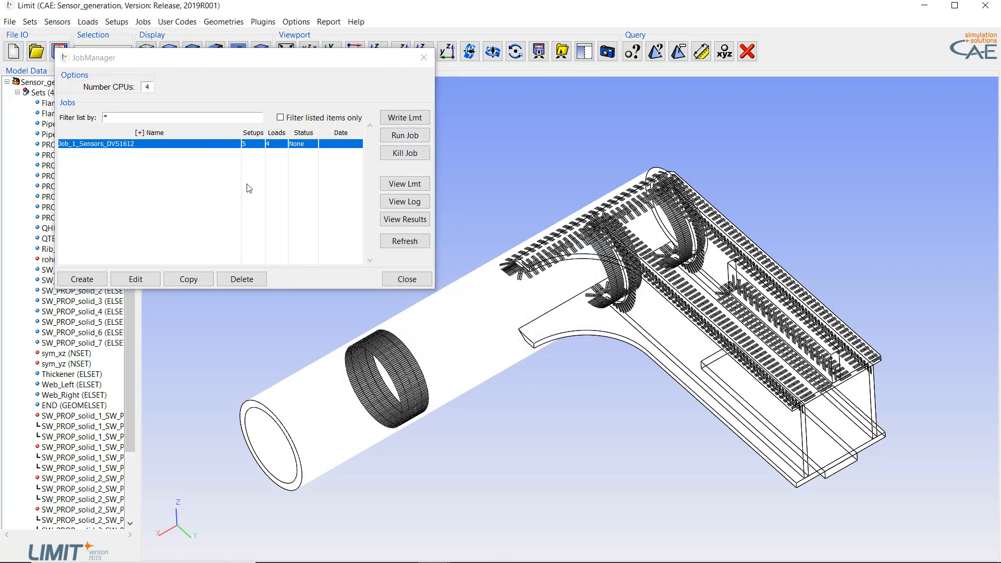
mouse_move(337, 547)
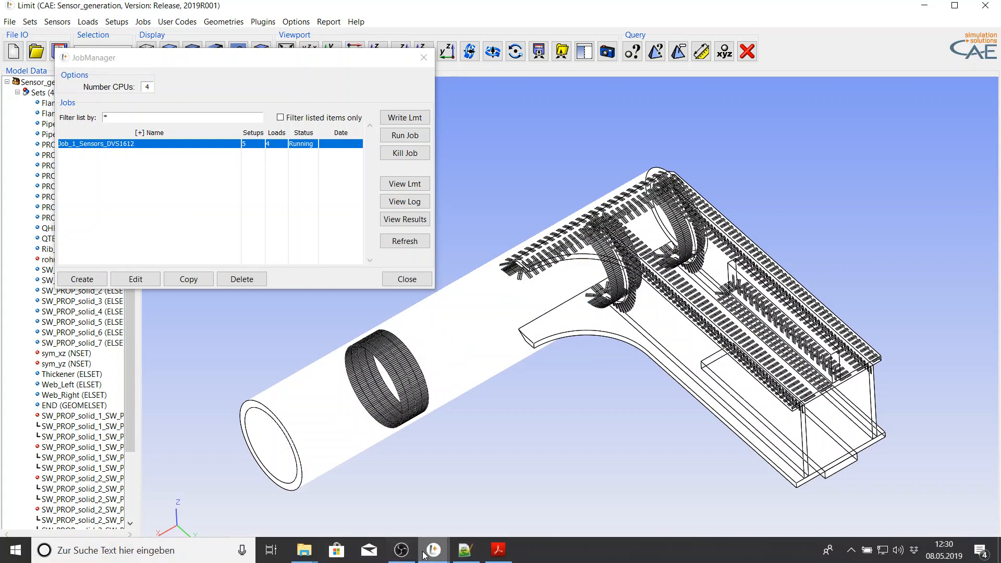
mouse_move(437, 553)
mouse_move(492, 505)
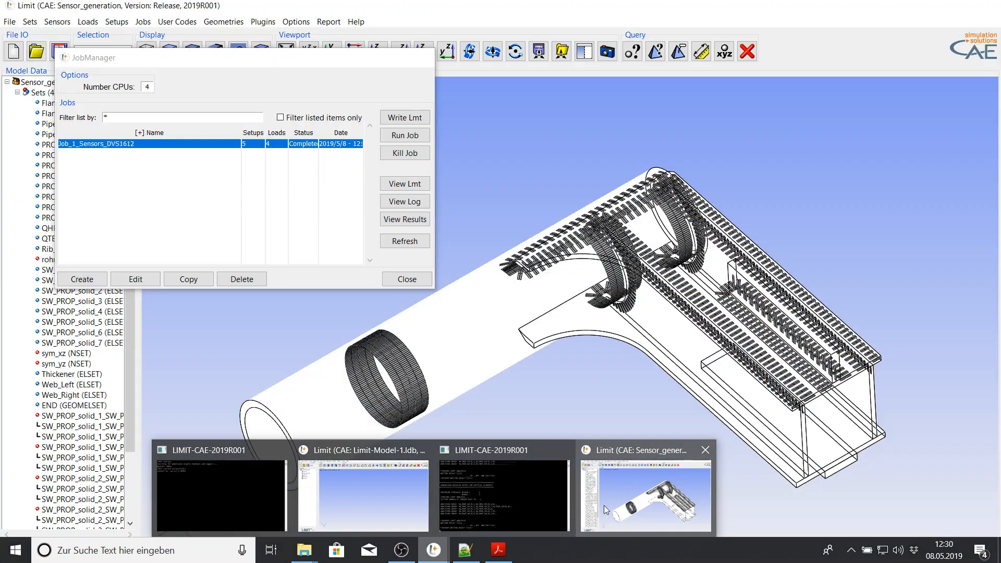
click(605, 505)
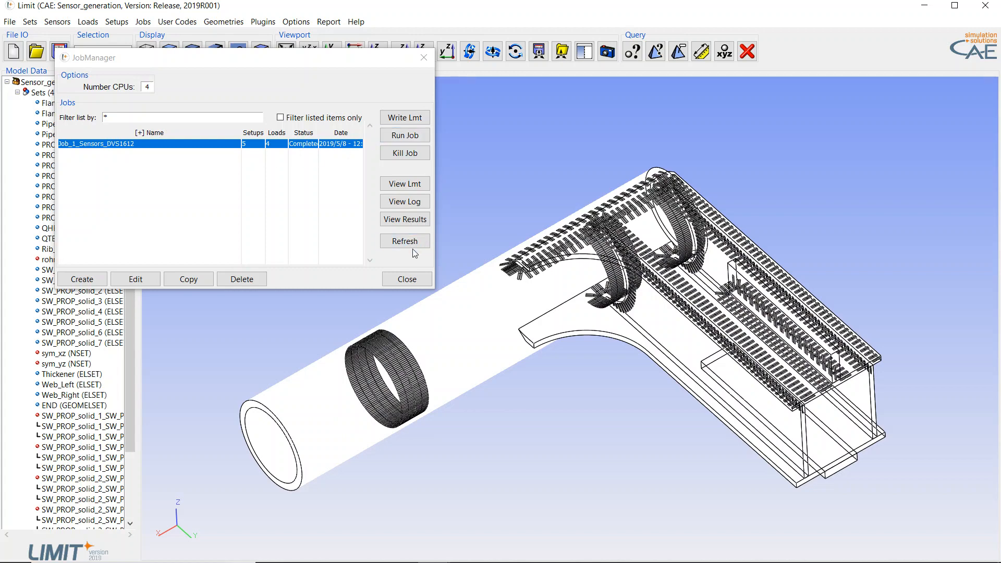
Step: Load the job's results into the LIMIT viewer and widen the model tree to fit the full result names
click(424, 222)
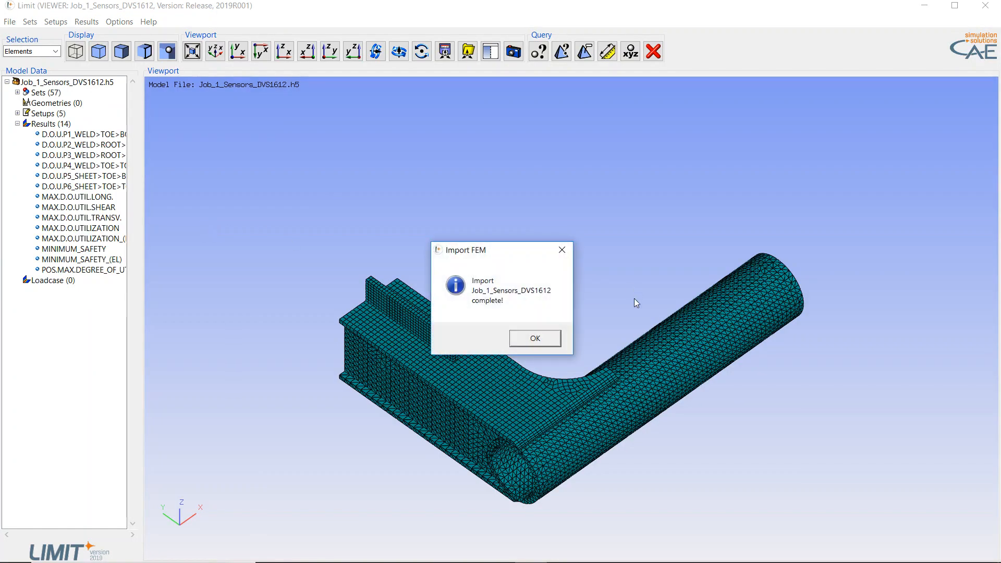
click(534, 339)
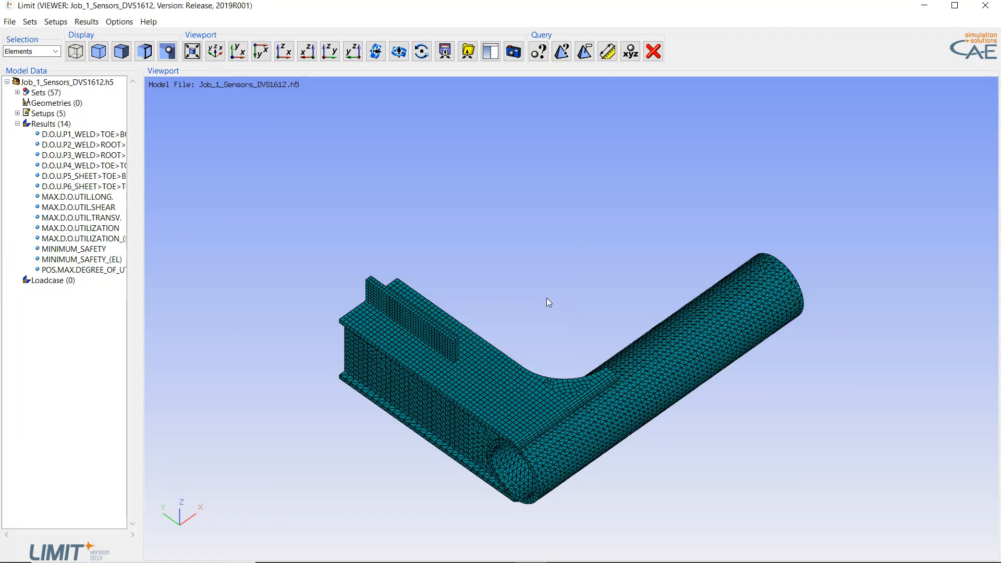
mouse_move(546, 298)
mouse_down()
mouse_move(595, 259)
mouse_move(394, 169)
mouse_move(375, 203)
mouse_move(367, 202)
mouse_up()
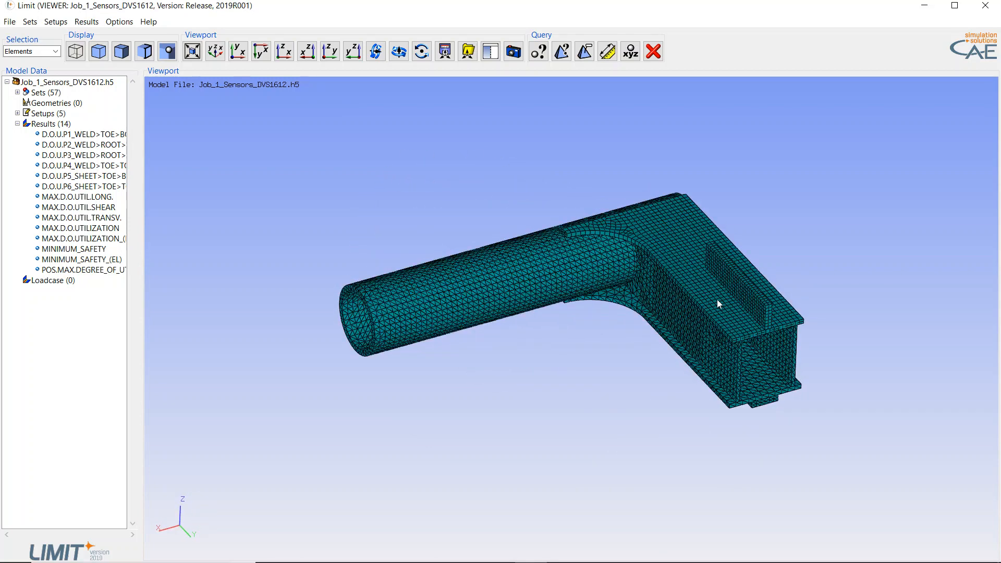
scroll(717, 303, up, 2)
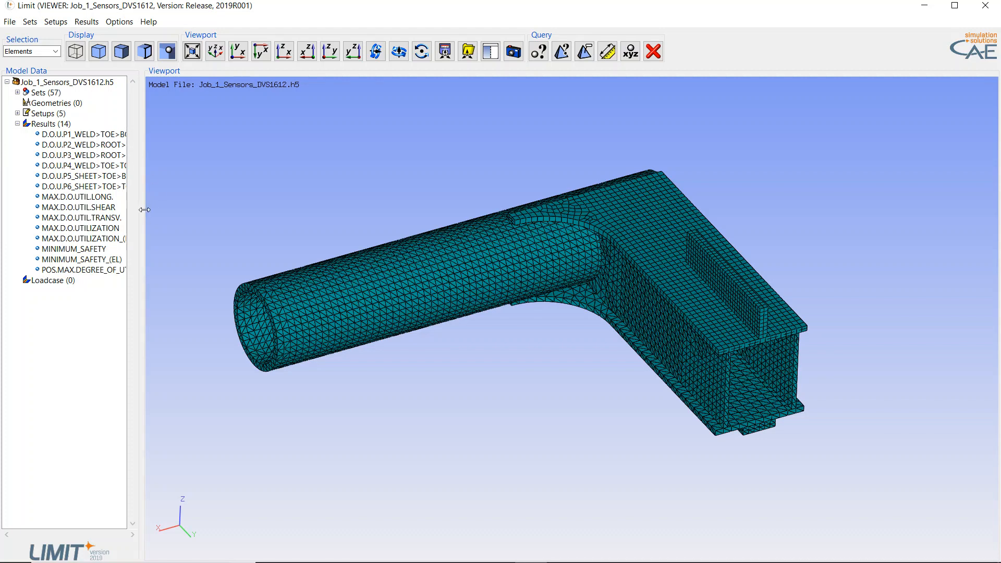
drag(144, 209, 165, 208)
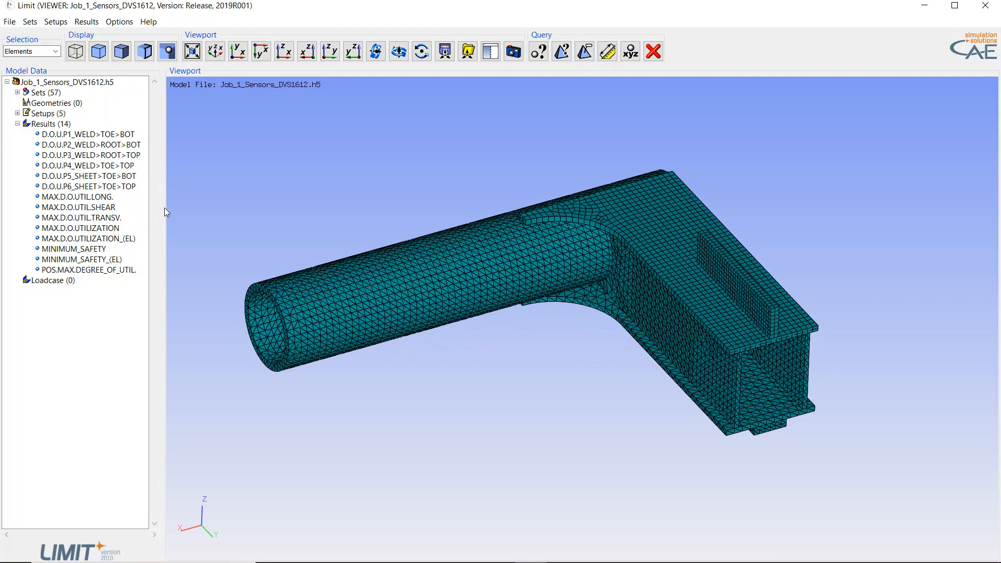
Step: Display the MAX.D.O.UTILIZATION_(EL) result and examine the utilization of the weld sensors around the pipe connection
click(121, 238)
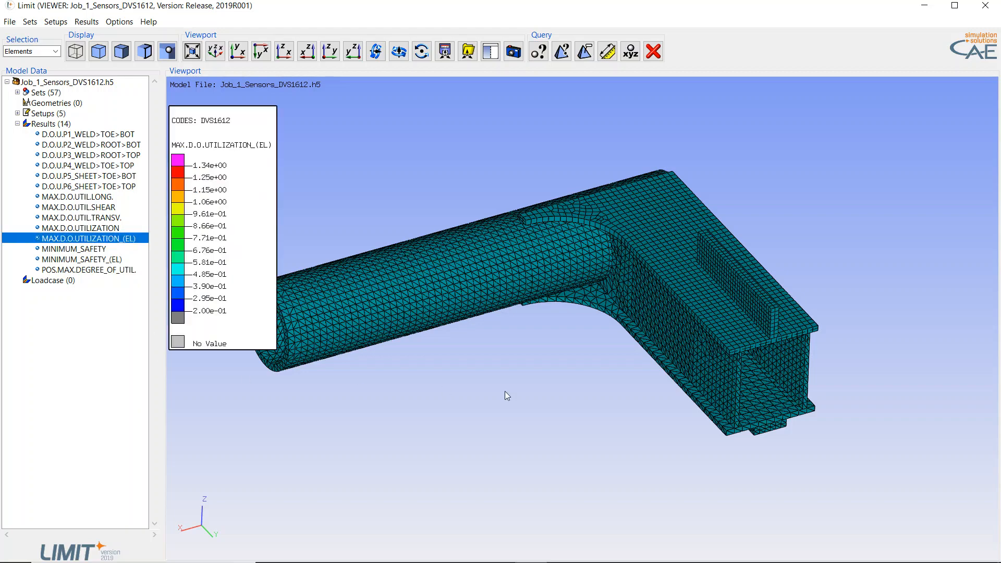
mouse_move(550, 393)
mouse_down()
mouse_move(586, 386)
mouse_move(575, 413)
mouse_move(545, 395)
mouse_up()
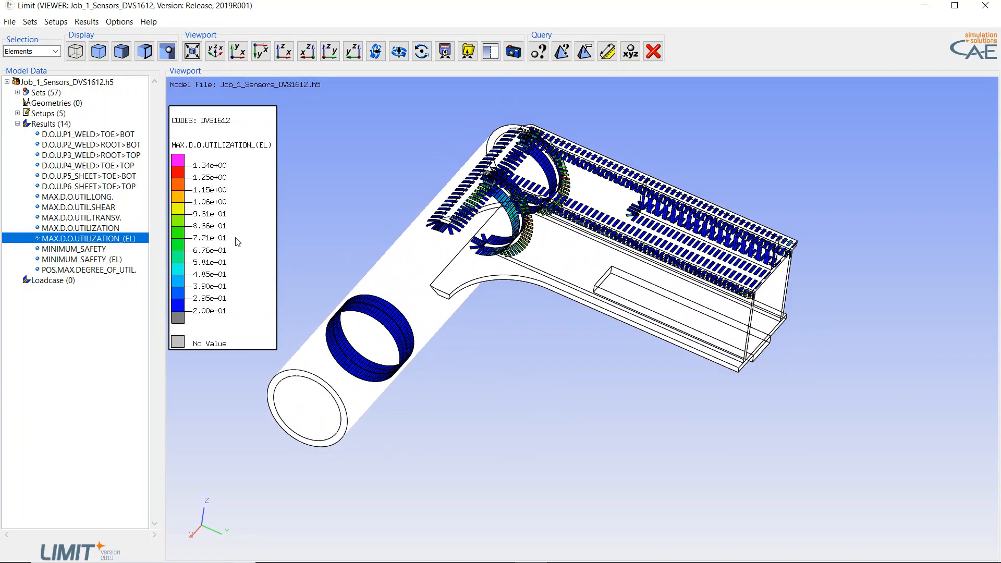
mouse_move(717, 394)
mouse_down()
mouse_move(732, 368)
mouse_move(736, 383)
mouse_move(719, 386)
mouse_up()
scroll(489, 188, up, 3)
scroll(486, 205, up, 2)
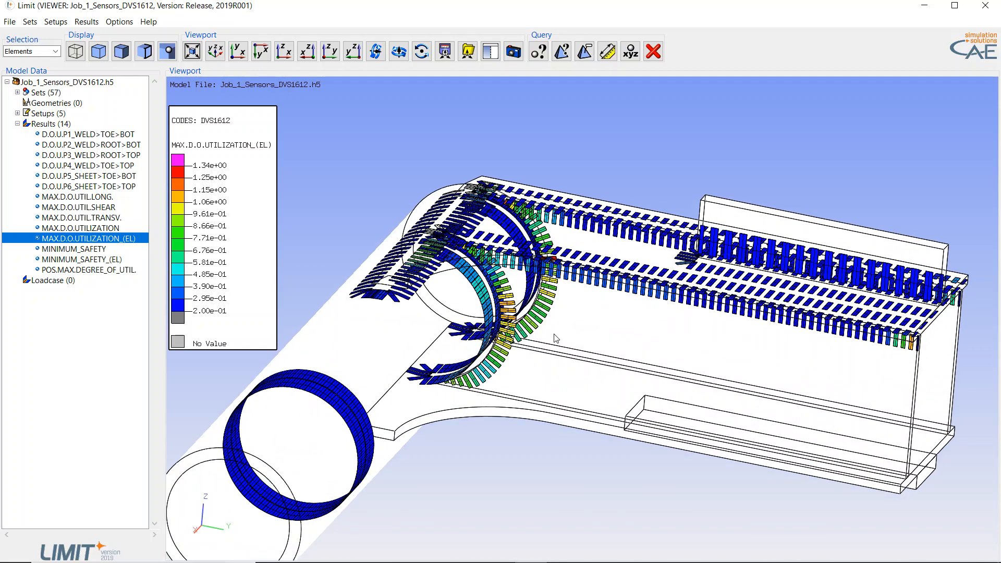
drag(554, 337, 561, 307)
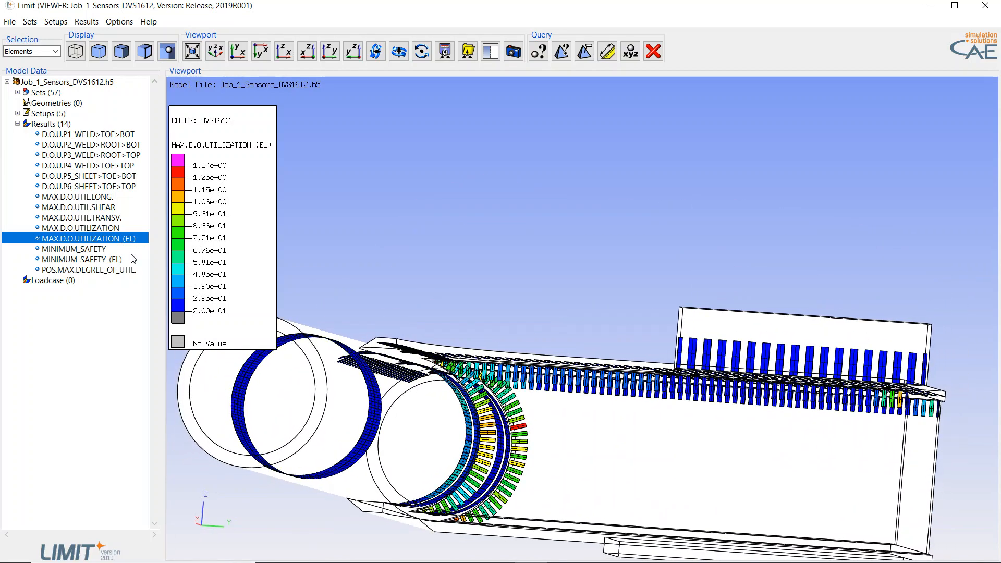
Step: Set the legend range to minimum 0.2 and maximum 1.0, and examine the utilization of the weld sensors around the pipe connection
right_click(225, 299)
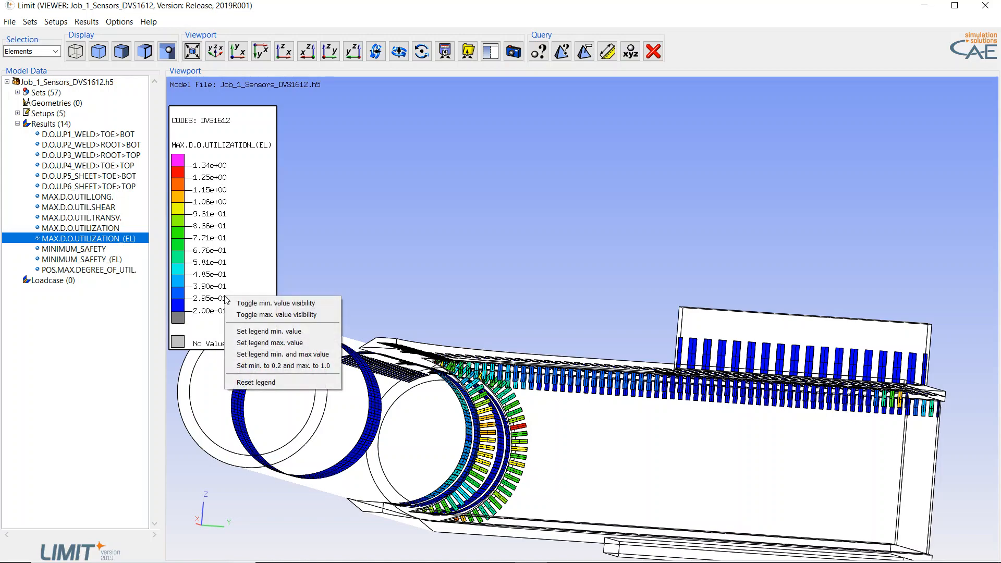
click(259, 366)
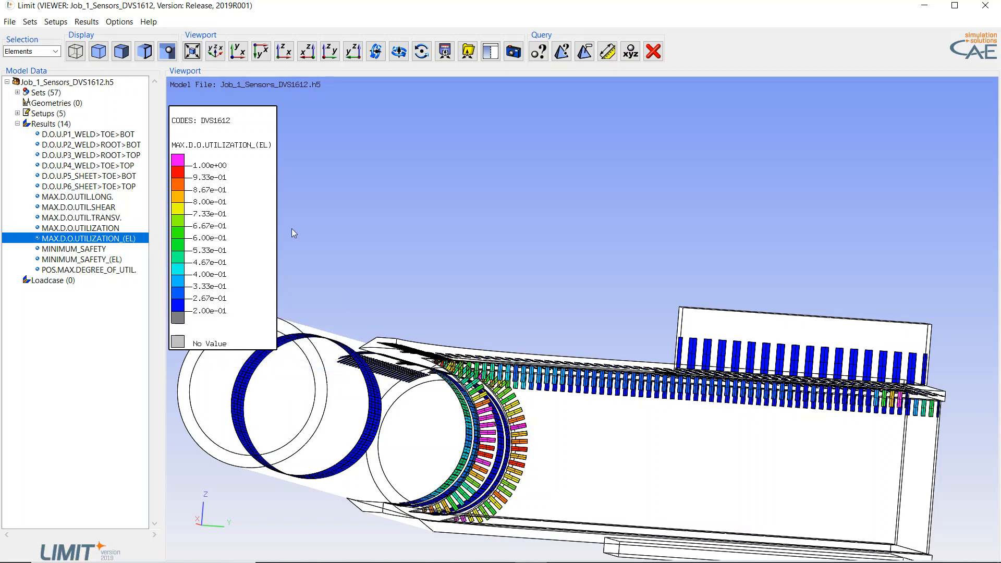
middle_drag(478, 234, 559, 312)
scroll(609, 292, down, 3)
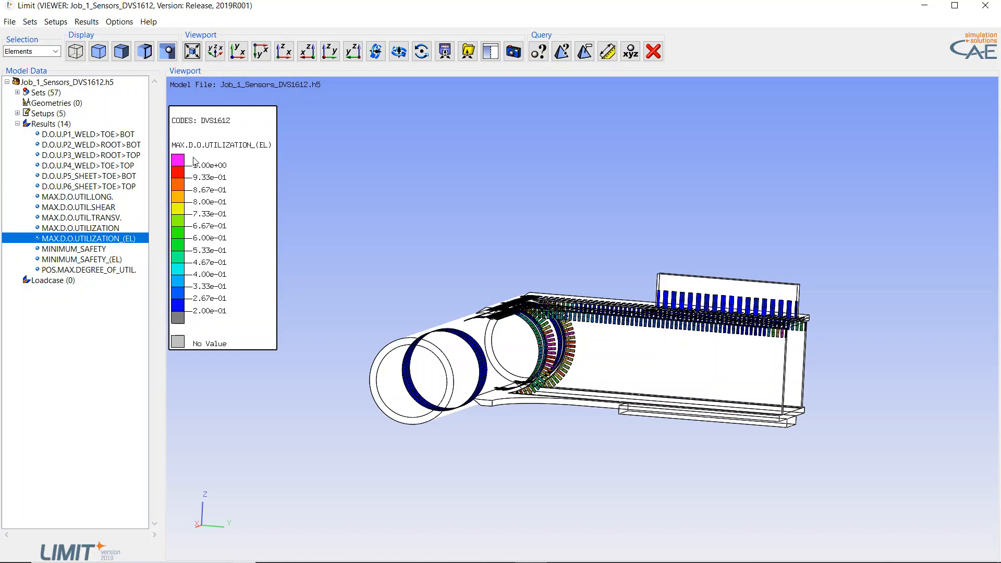
middle_drag(562, 321, 537, 317)
scroll(591, 341, up, 5)
middle_drag(634, 381, 632, 401)
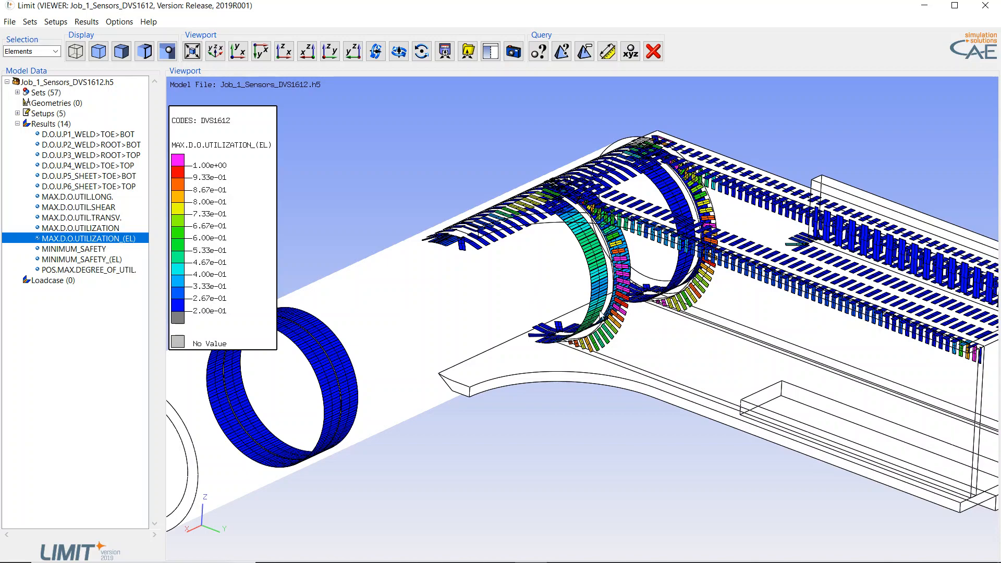
middle_drag(477, 275, 607, 307)
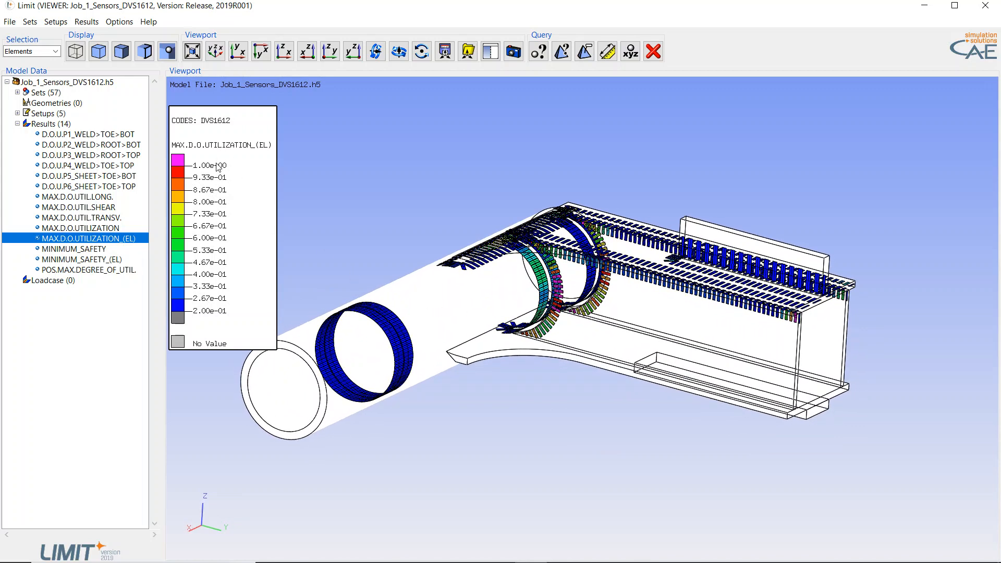
Step: Turn on the maximum value label for MAX.D.O.UTILIZATION_(EL) and inspect where the maximum lies on the model
right_click(216, 141)
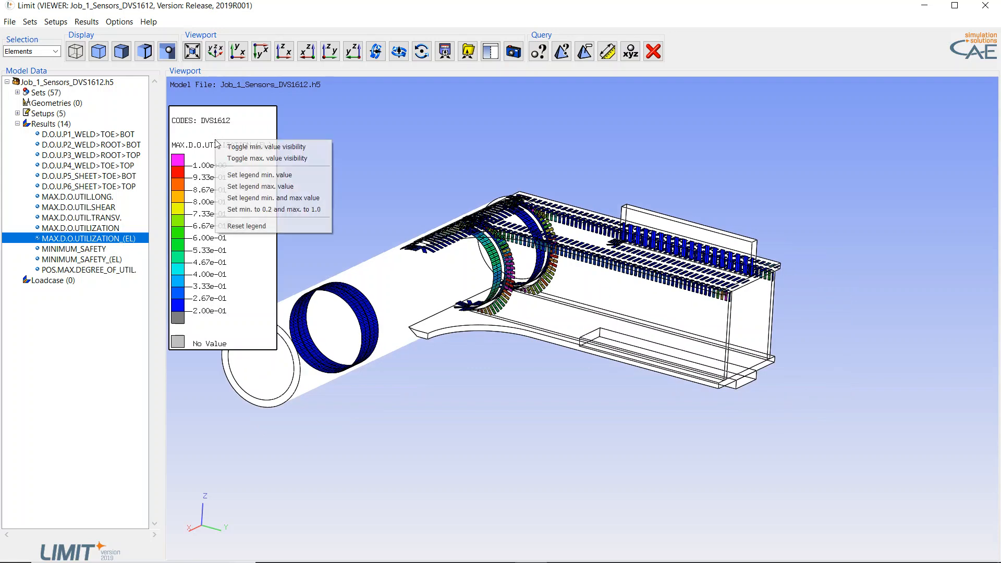
click(236, 161)
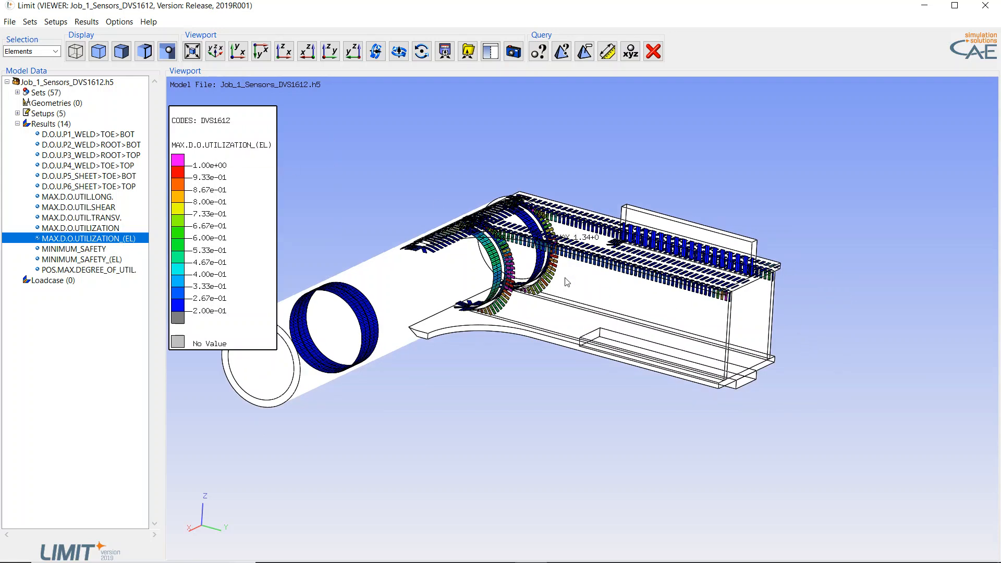
middle_drag(555, 330, 607, 264)
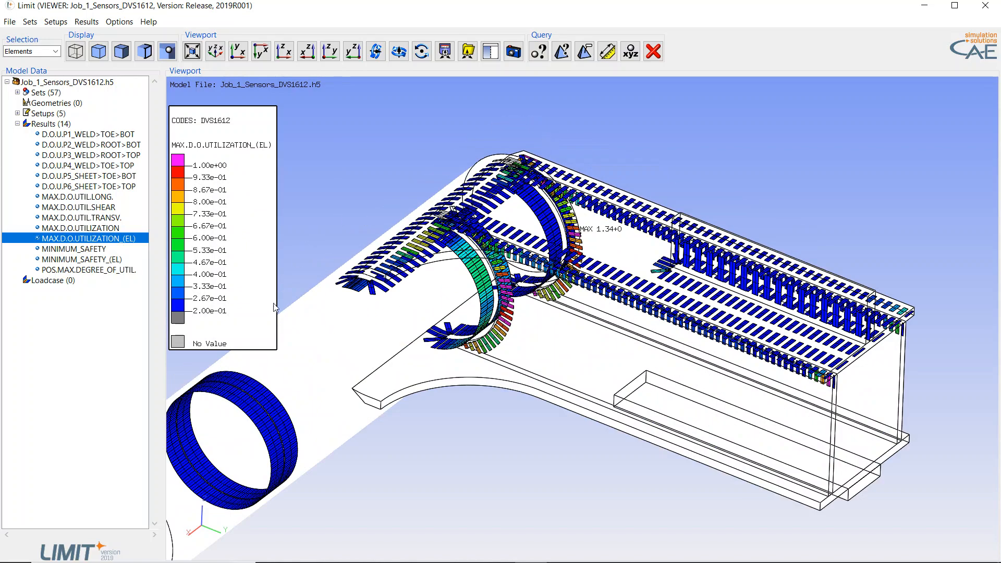
middle_drag(395, 367, 406, 367)
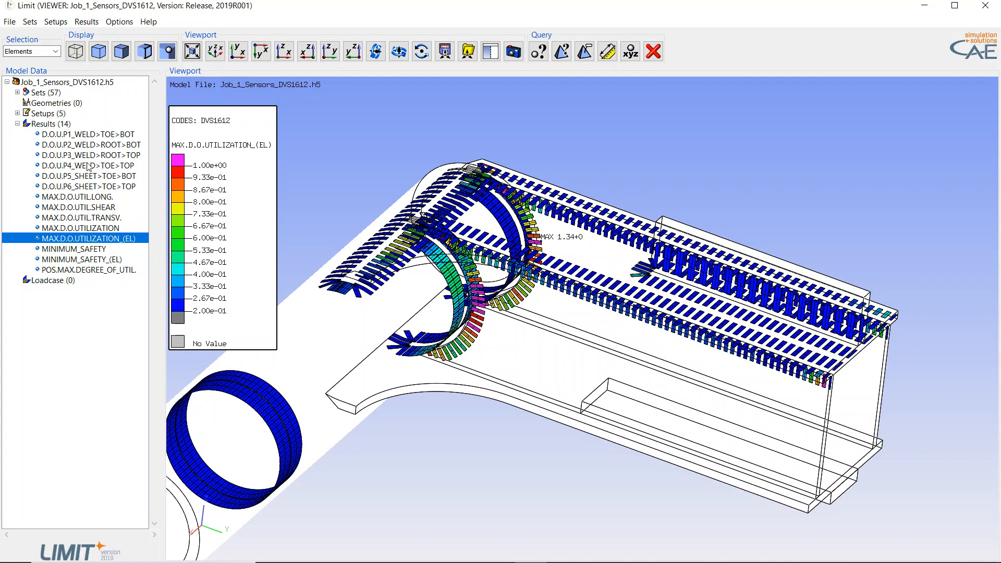
Step: Display the MAX.D.O.UTIL.LONG. result and inspect the longitudinal utilization and the location of its maximum
click(78, 197)
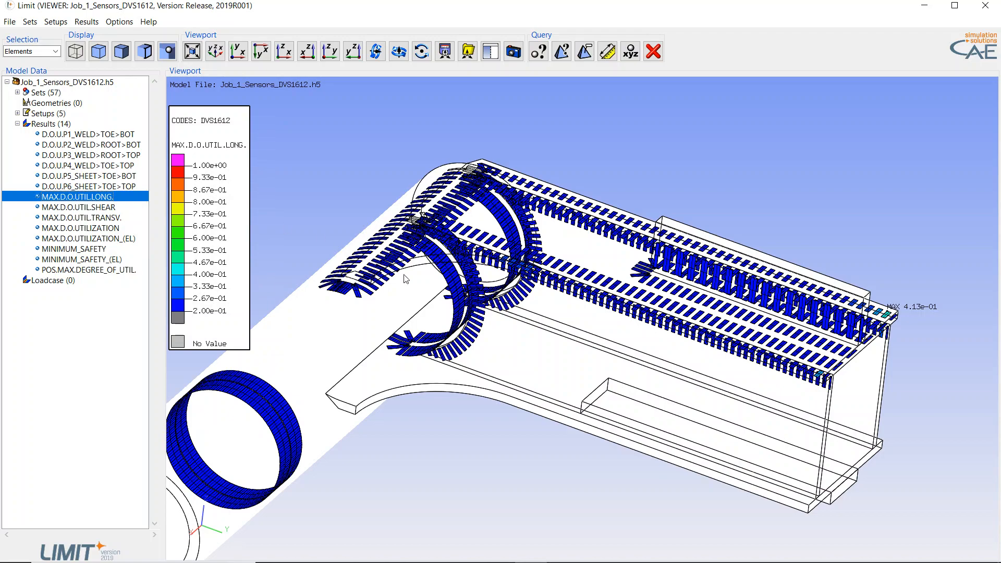
middle_drag(448, 311, 415, 292)
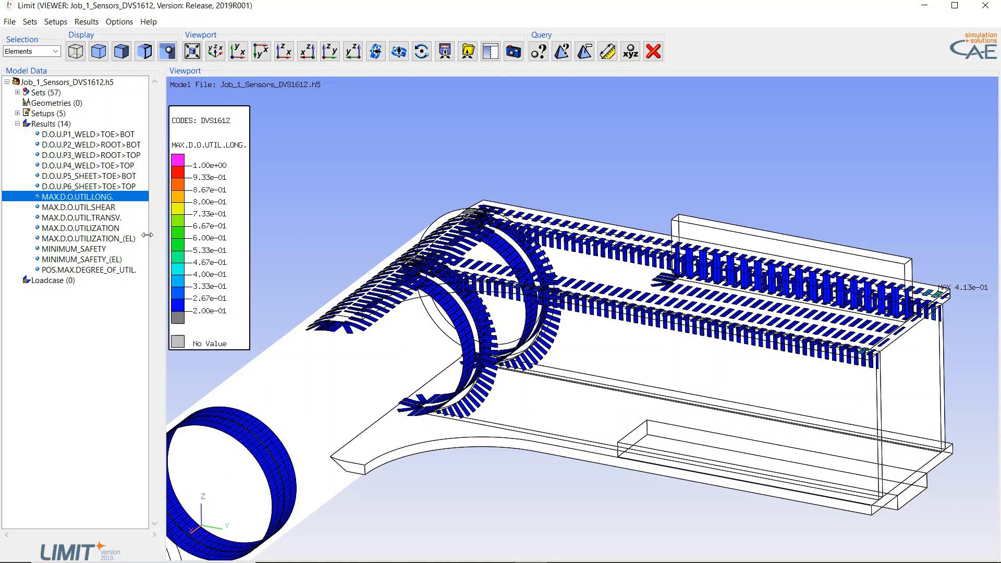
middle_drag(509, 305, 523, 358)
scroll(524, 375, down, 3)
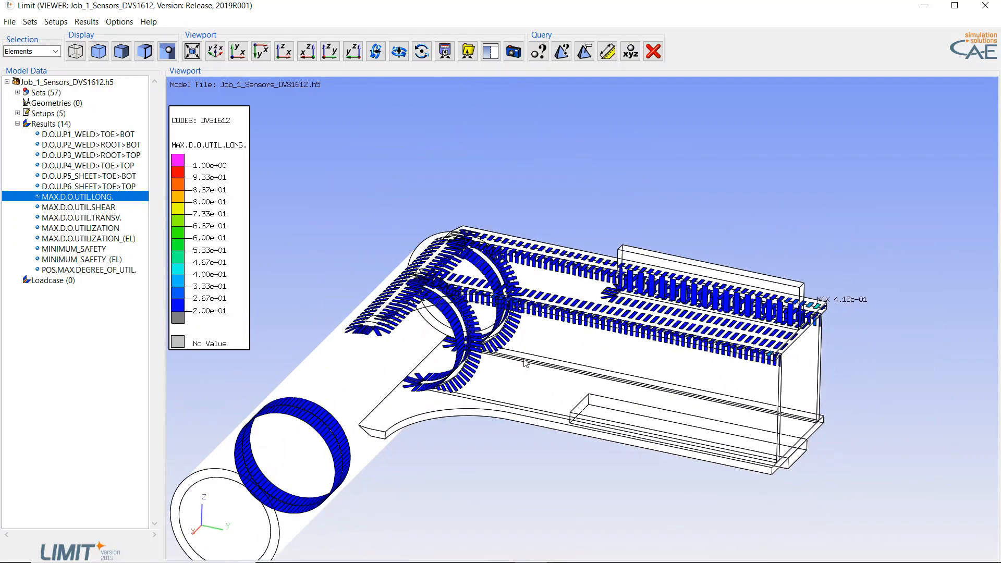
Step: Display the MAX.D.O.UTIL.SHEAR result and examine the shear utilization of the sensors around the pipe connection
click(54, 209)
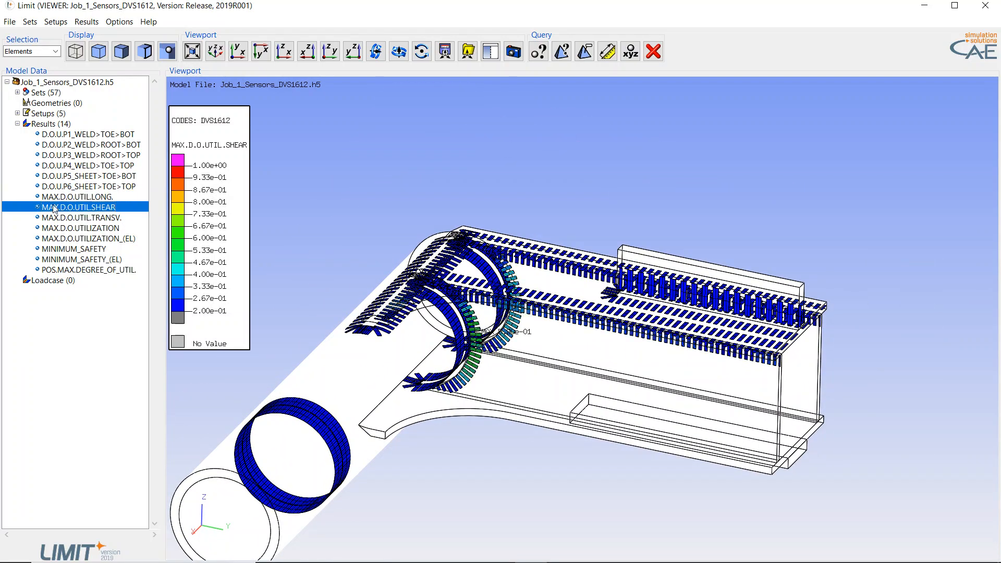
middle_drag(354, 375, 353, 363)
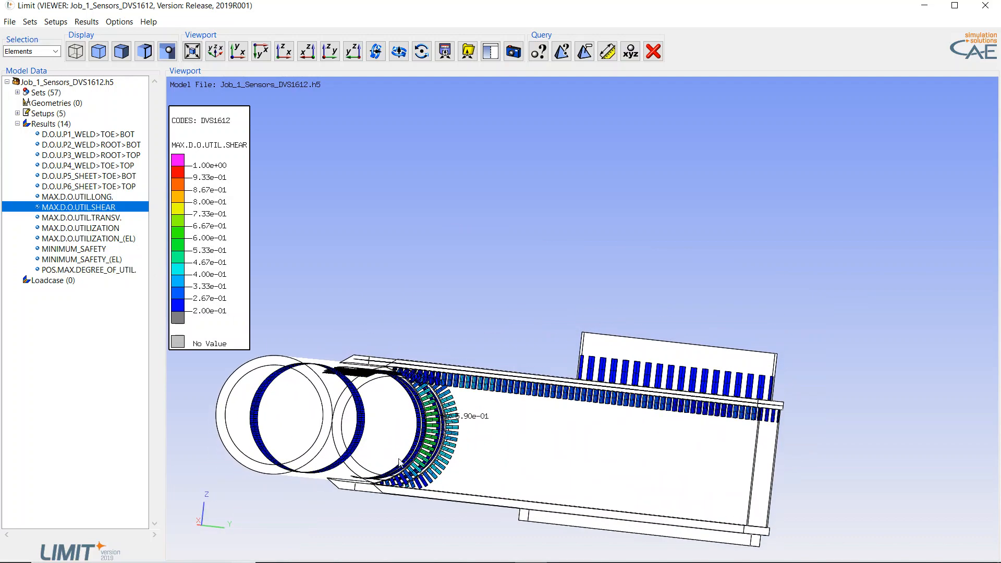
scroll(426, 440, up, 3)
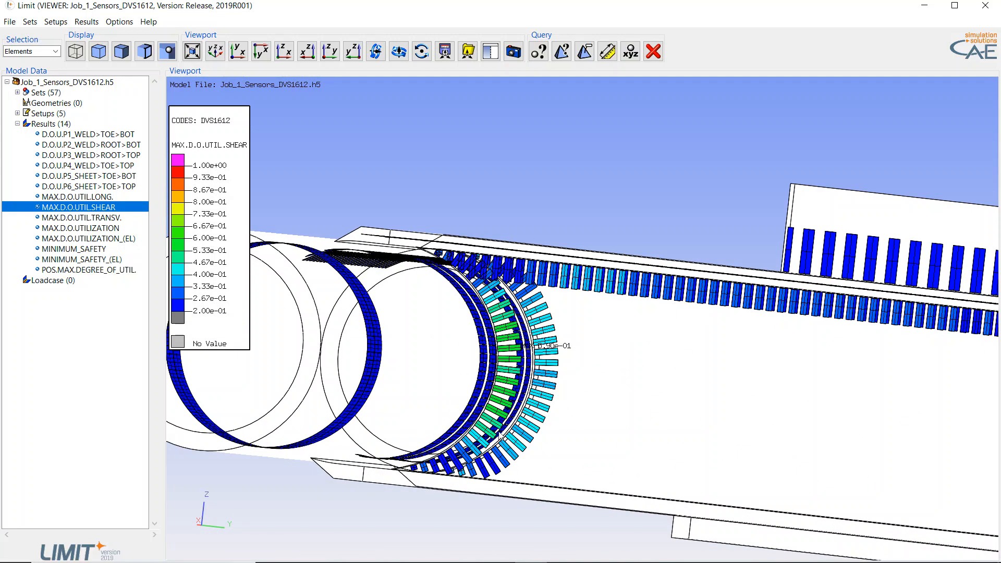
middle_drag(509, 395, 492, 407)
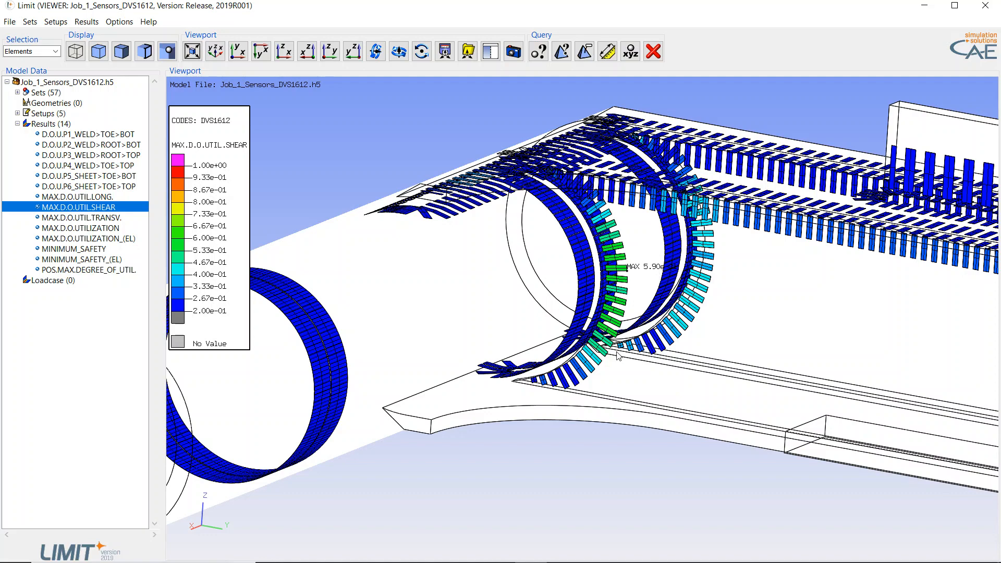
mouse_move(616, 351)
middle_down()
mouse_move(629, 354)
mouse_move(602, 354)
mouse_move(626, 340)
middle_up()
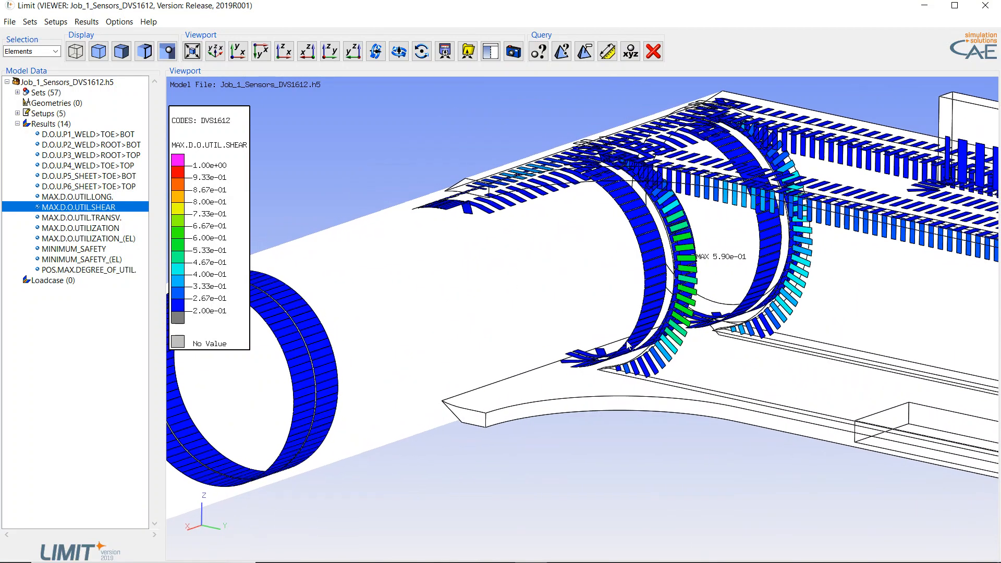
Step: Display the MAX.D.O.UTIL.TRANSV. result and examine the transverse utilization around the pipe connection and over the whole model
click(71, 218)
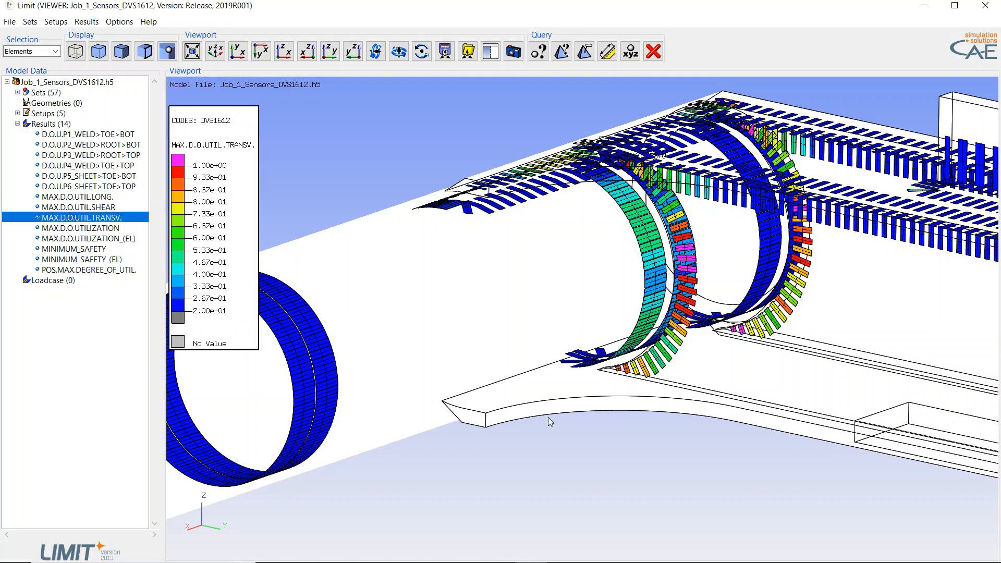
middle_drag(550, 423, 599, 340)
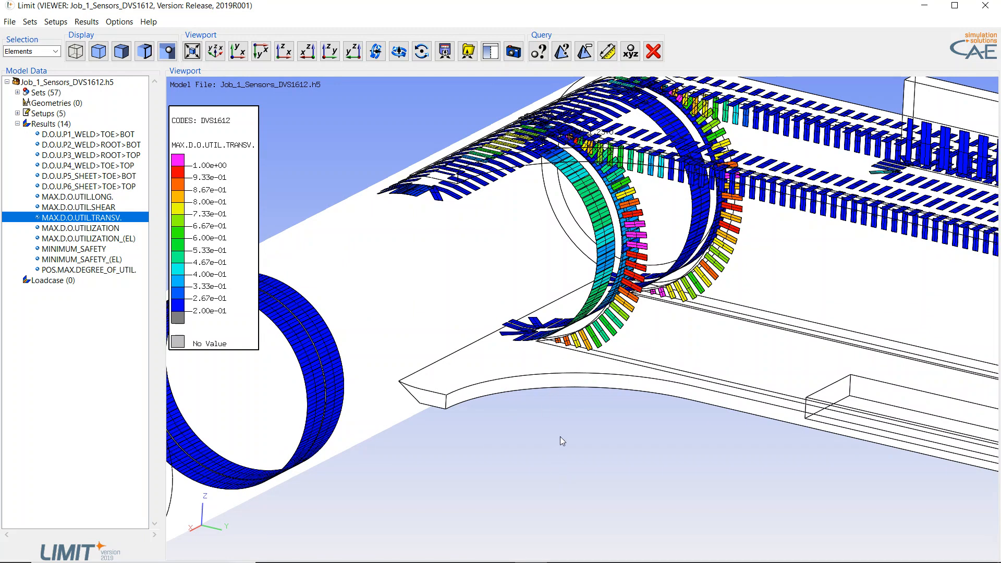
scroll(568, 455, down, 5)
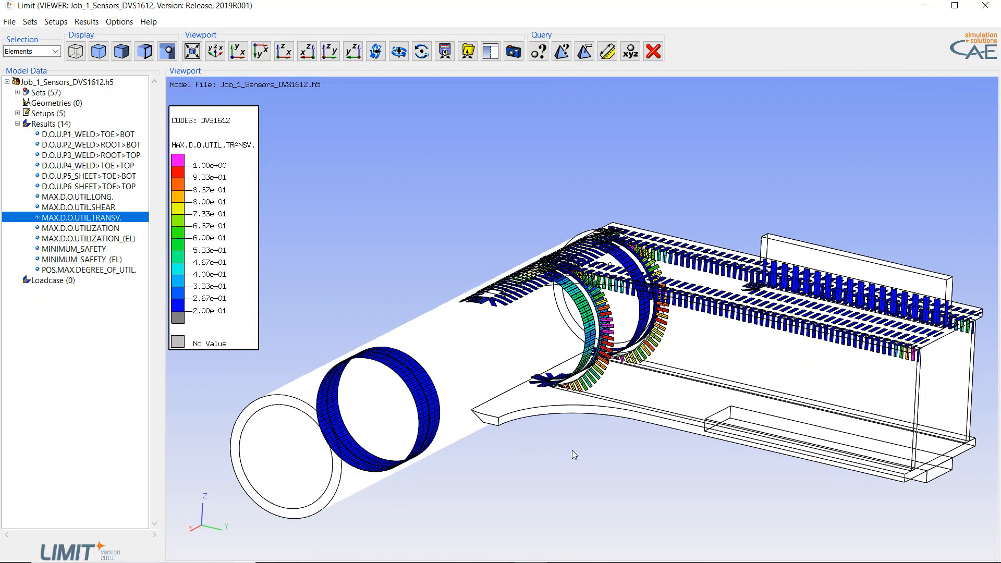
Step: Minimize the results viewer to return to the Sensor_generation model, and move the JobManager clear of the selection filter
click(925, 5)
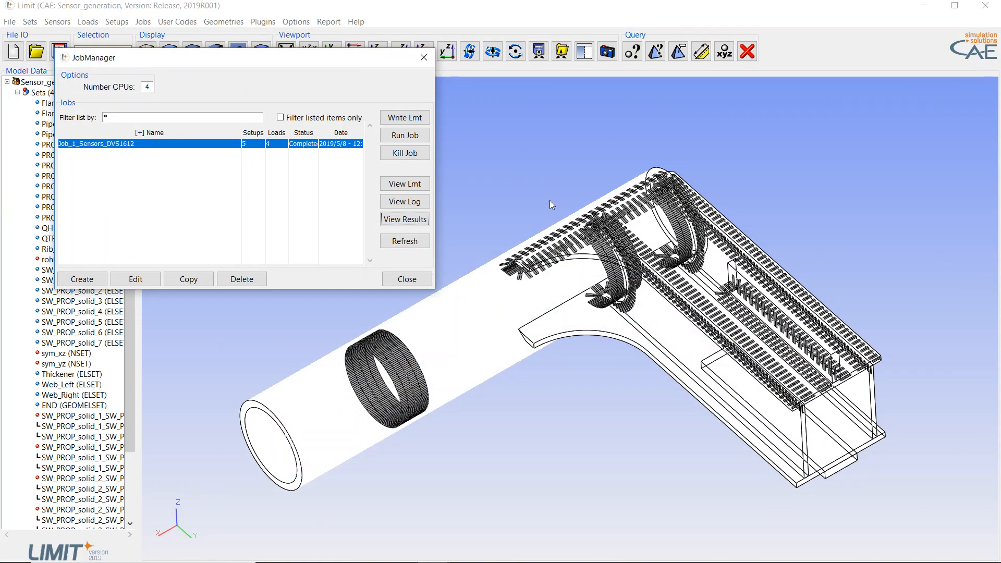
click(269, 11)
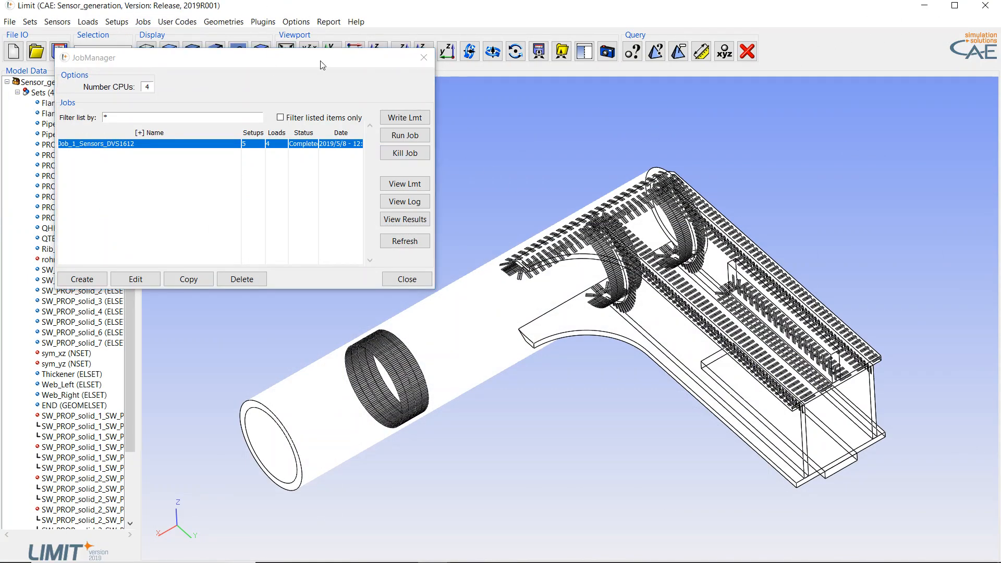
scroll(622, 374, up, 5)
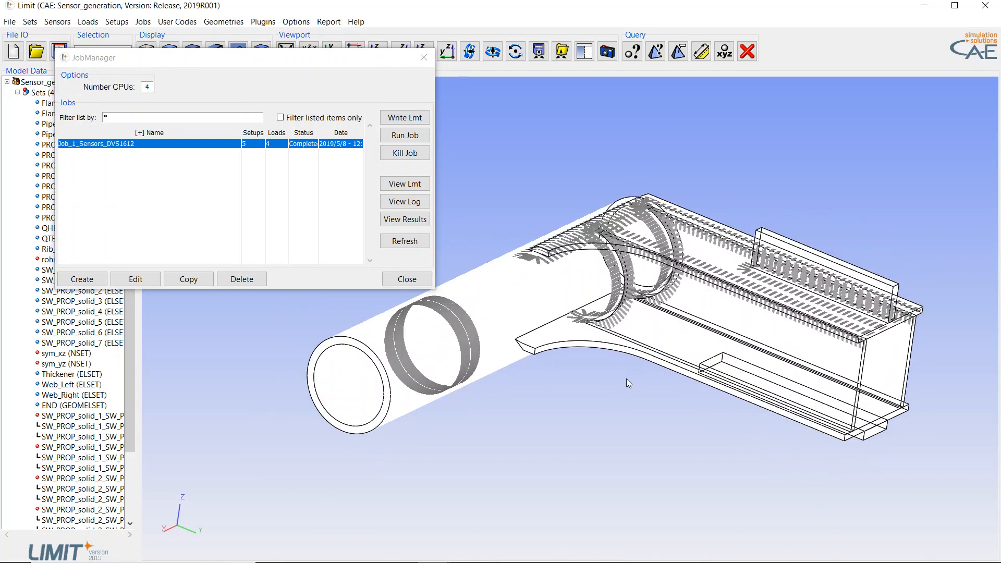
scroll(623, 316, up, 2)
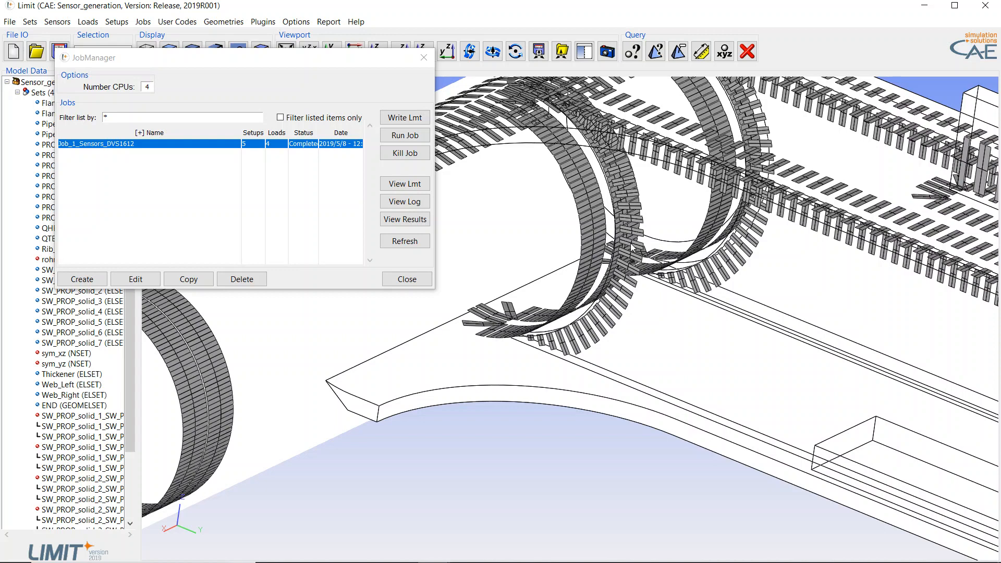
drag(221, 58, 203, 121)
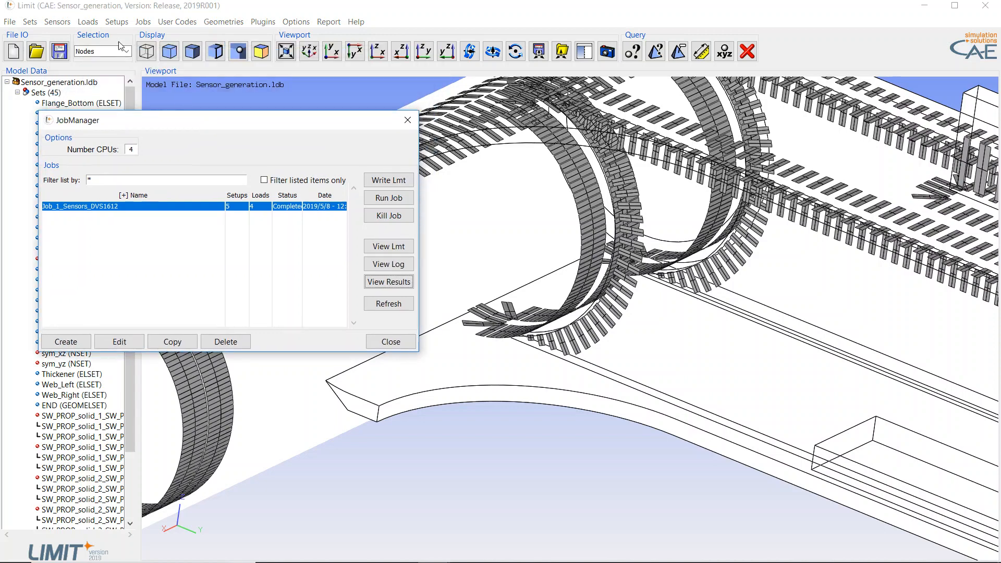
Step: Try to pick a sensor at the pipe connection with the selection filter set to GeomElements, closing the JobManager
click(127, 51)
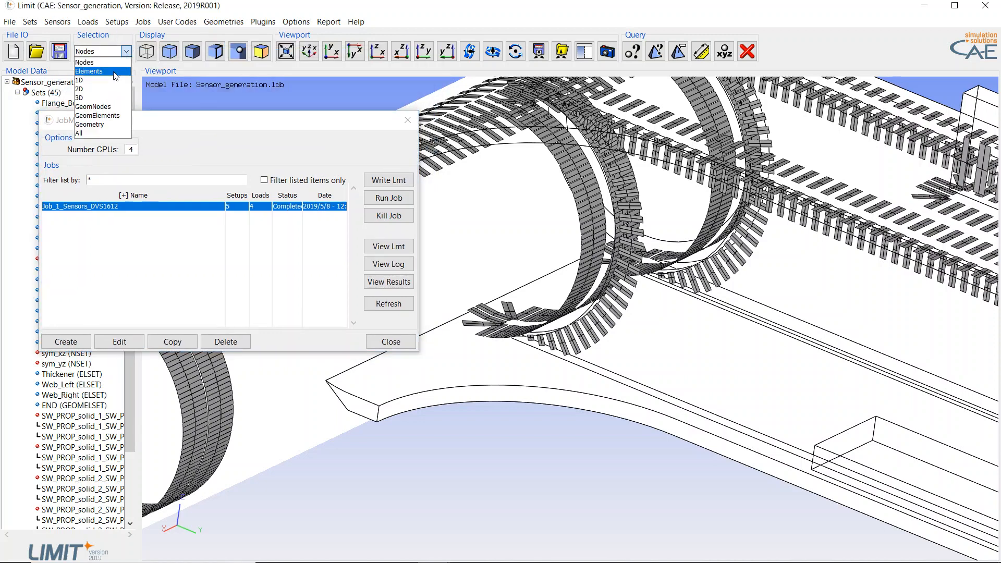
click(105, 115)
click(636, 245)
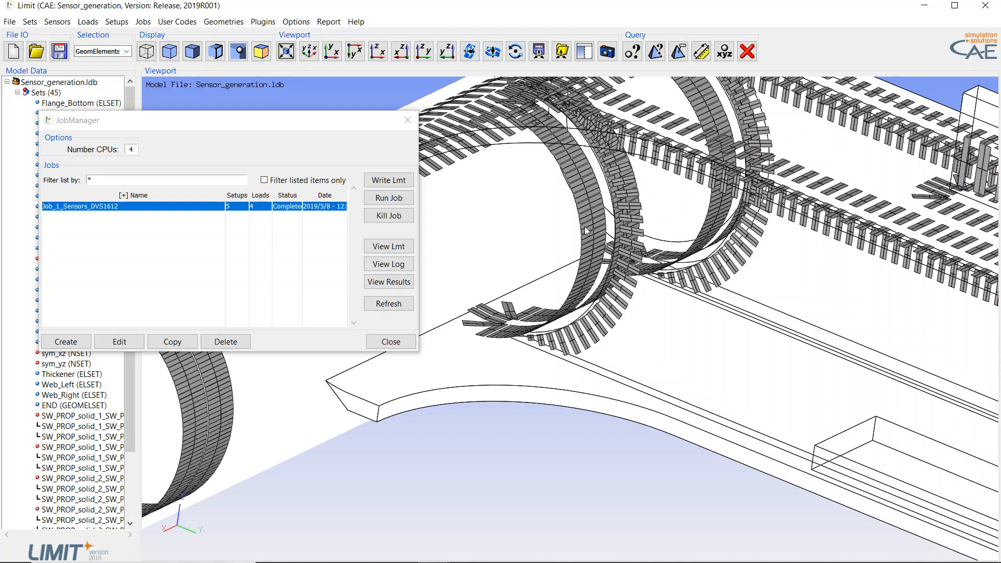
click(407, 120)
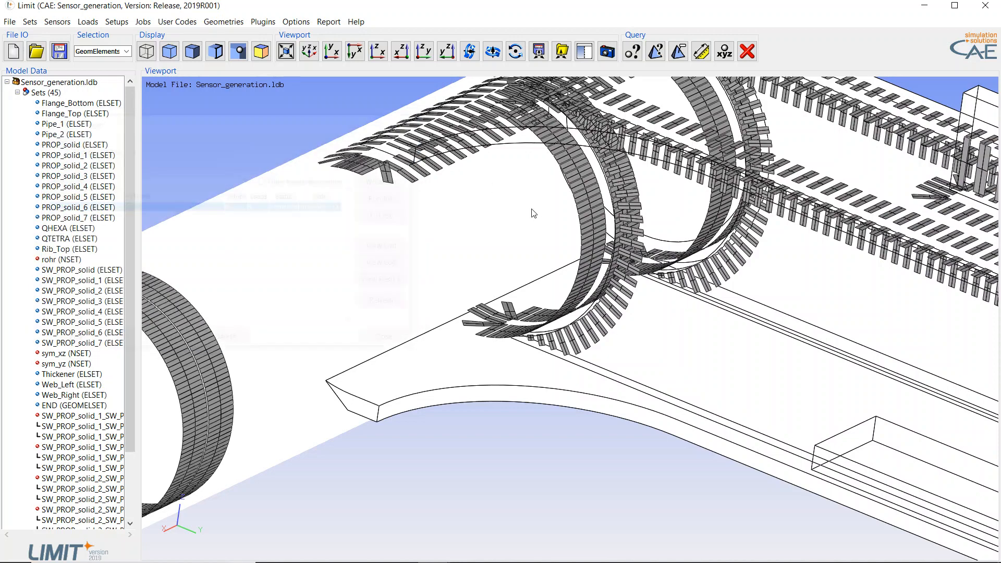
right_click(629, 259)
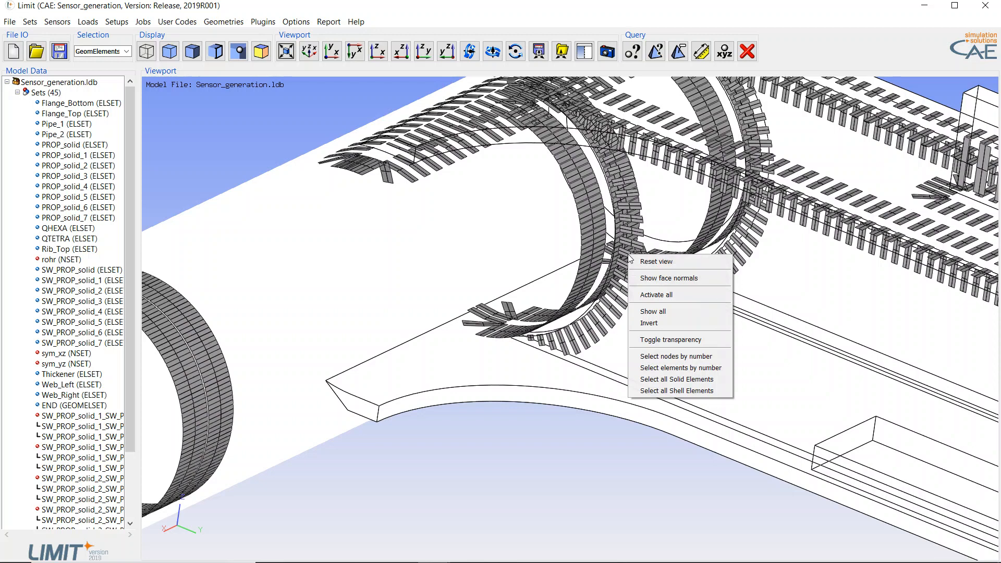
click(613, 548)
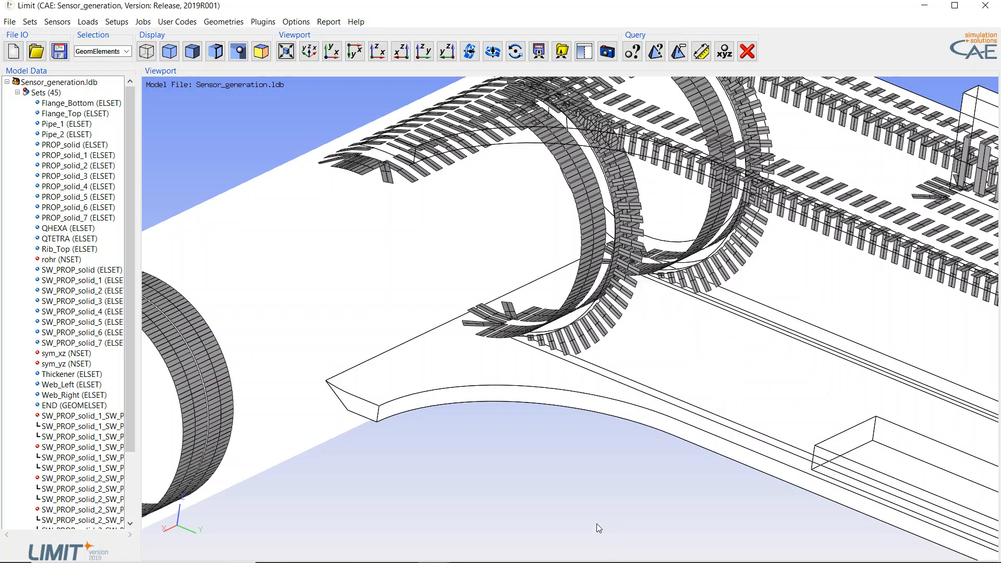
Step: Set the selection filter to Elements and try again to pick a sensor at the pipe connection
click(105, 54)
click(94, 117)
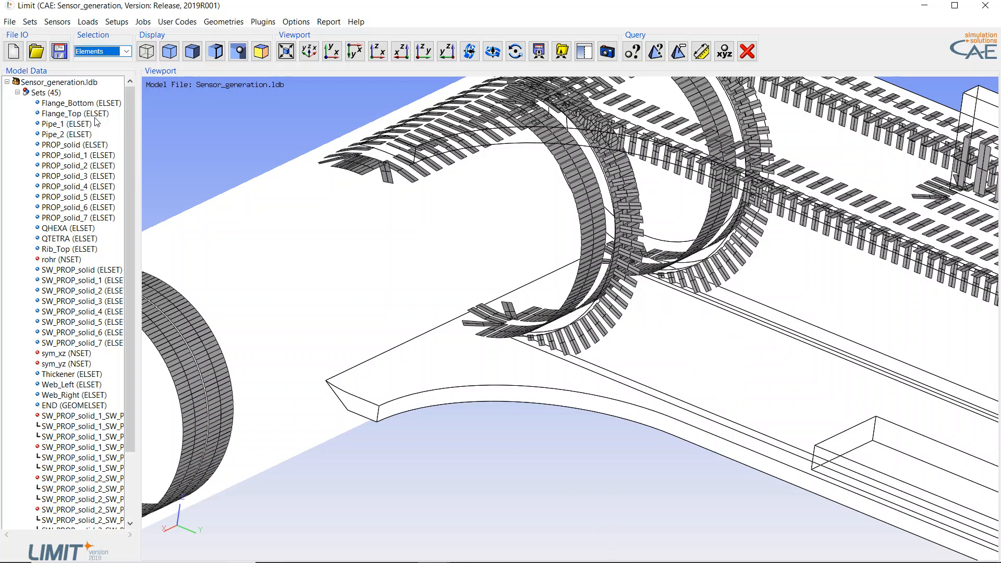
click(626, 293)
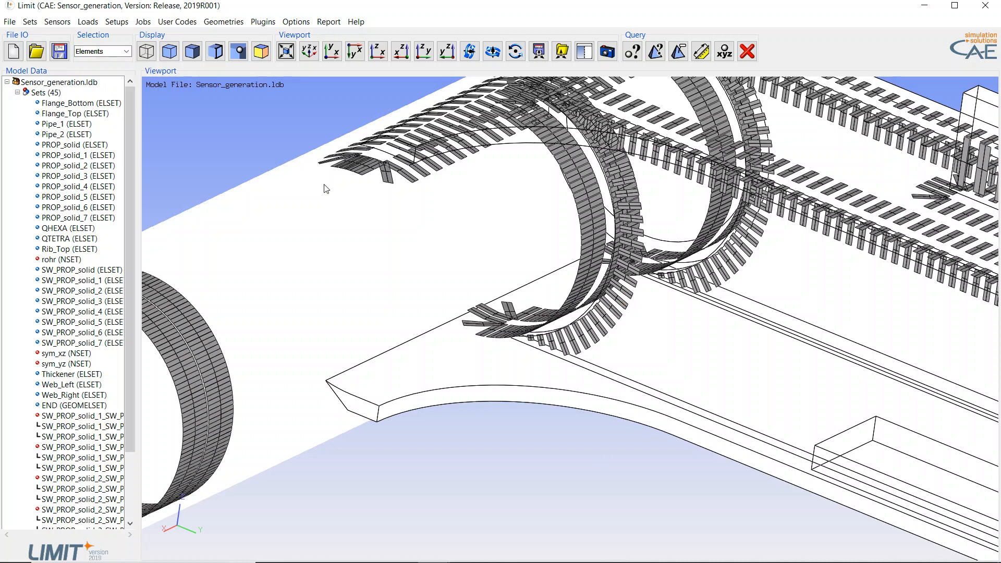
Step: Highlight the weld setups one by one in the SetupManager to identify the one covering the pipe connection
click(116, 23)
click(117, 35)
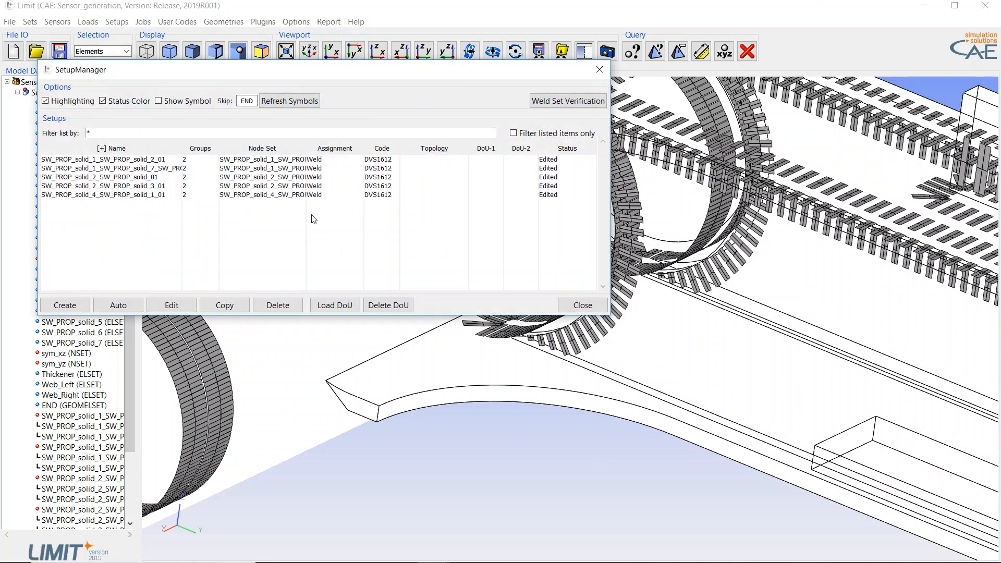
click(96, 180)
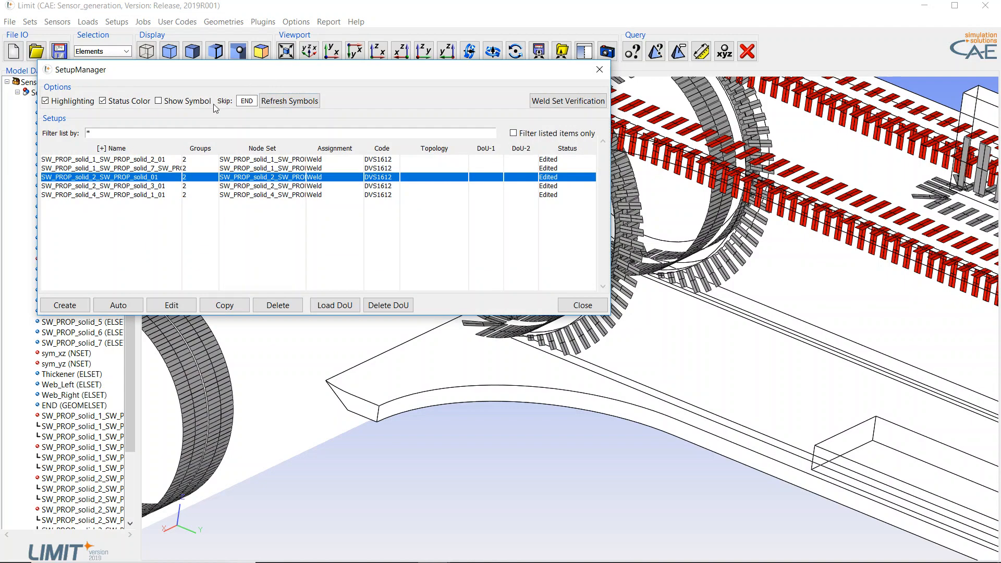
click(147, 188)
click(143, 196)
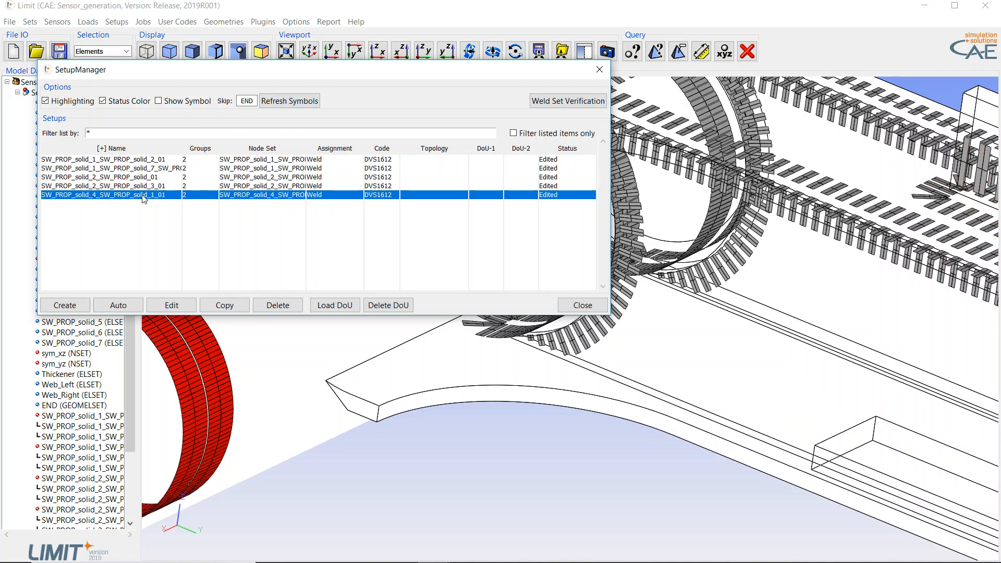
click(139, 160)
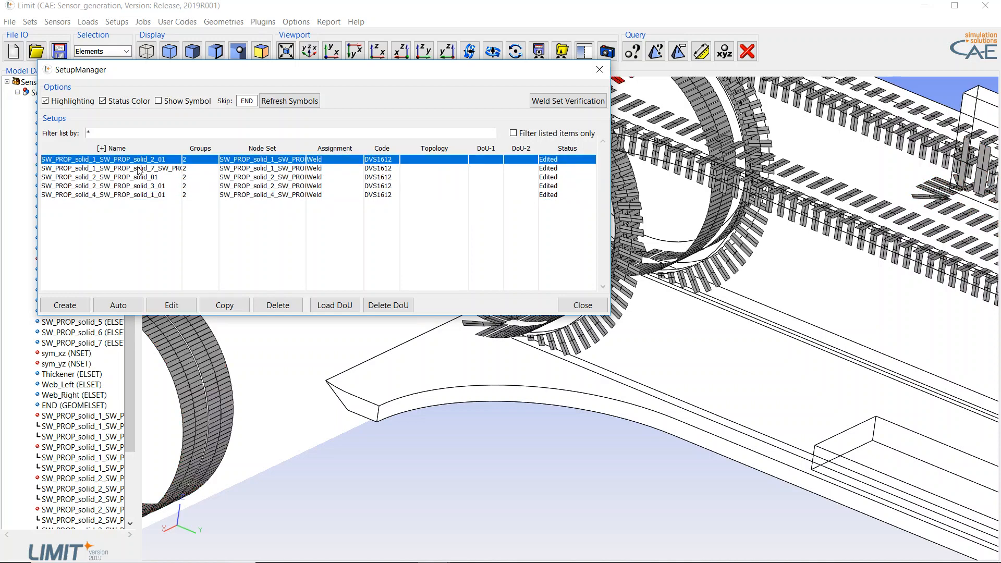
click(139, 168)
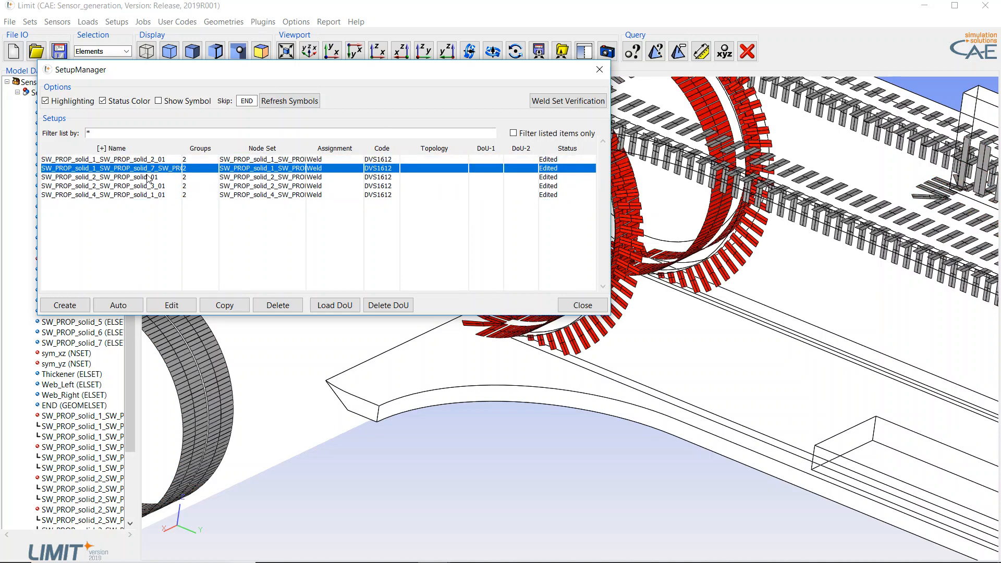
Step: Open the SW_PROP_solid_1_SW_PROP_solid_7_SW_PROP_solid_01 setup for editing and refresh its weld visualization to inspect the weld scheme at the pipe connection
double_click(146, 174)
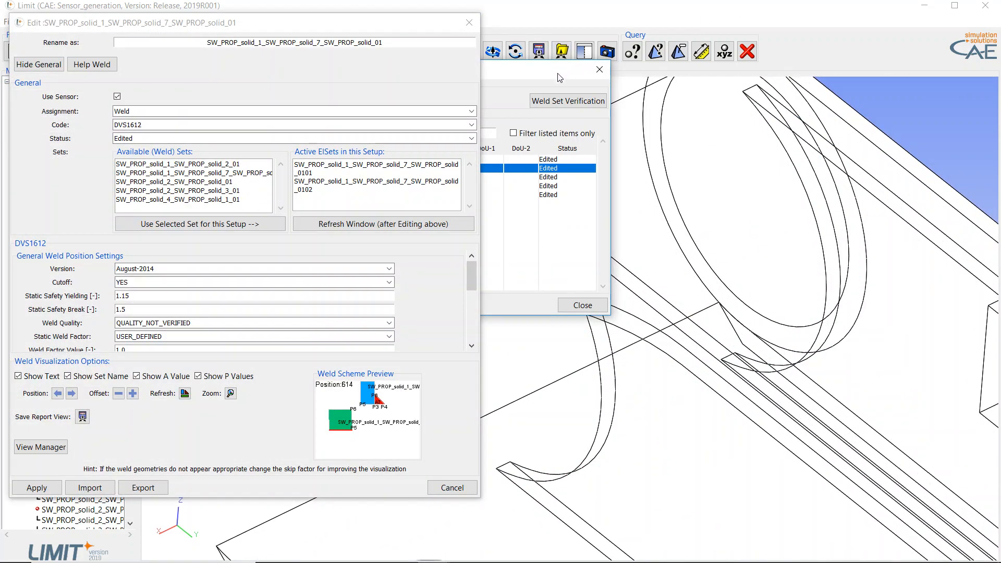
drag(557, 73, 359, 106)
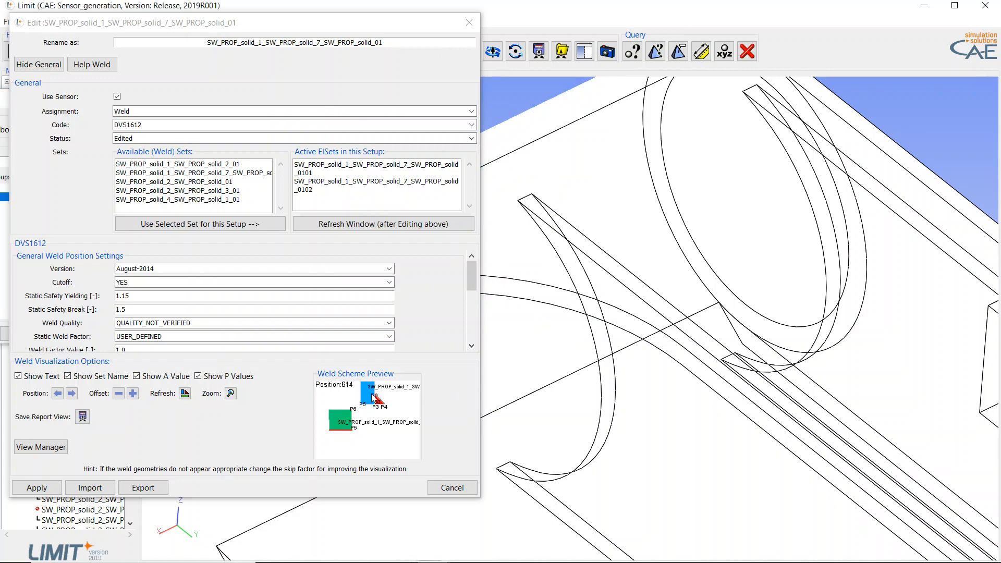
click(185, 393)
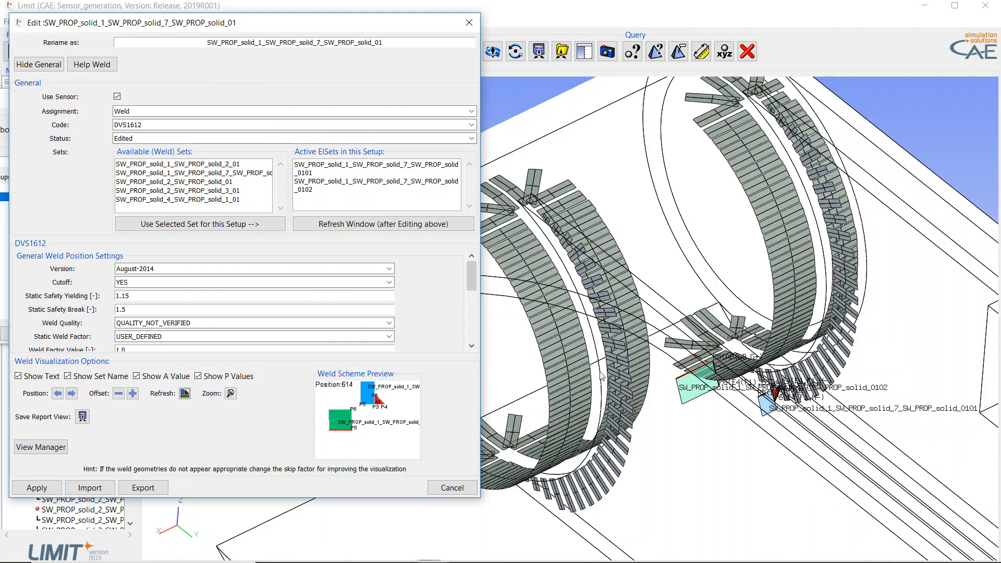
drag(668, 384, 693, 369)
scroll(659, 262, down, 4)
scroll(695, 360, up, 6)
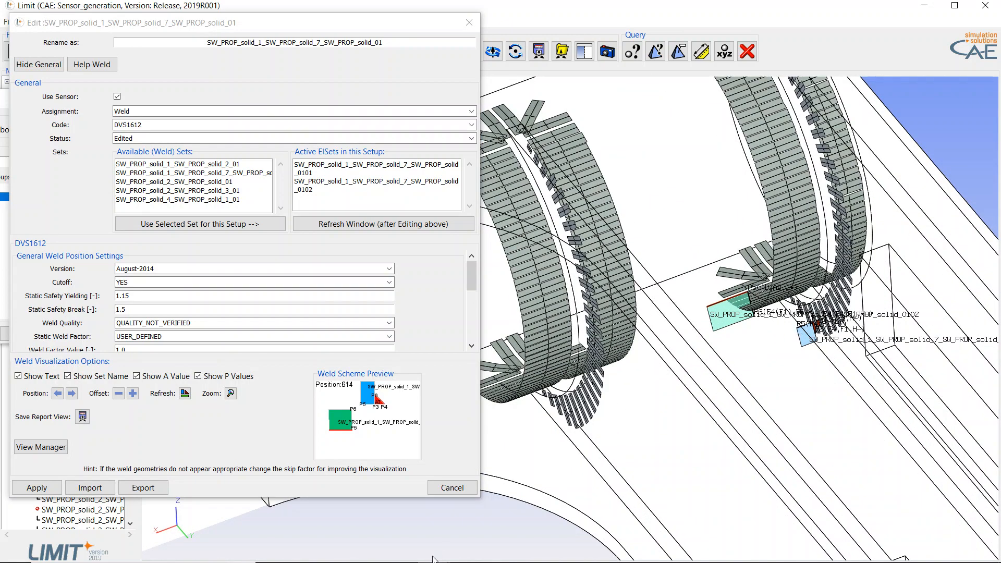
Step: Import DVS1612_HV-T_Nominal.setup from the library into the pipe connection setup, check the weld visualization at another position, and apply it
click(112, 484)
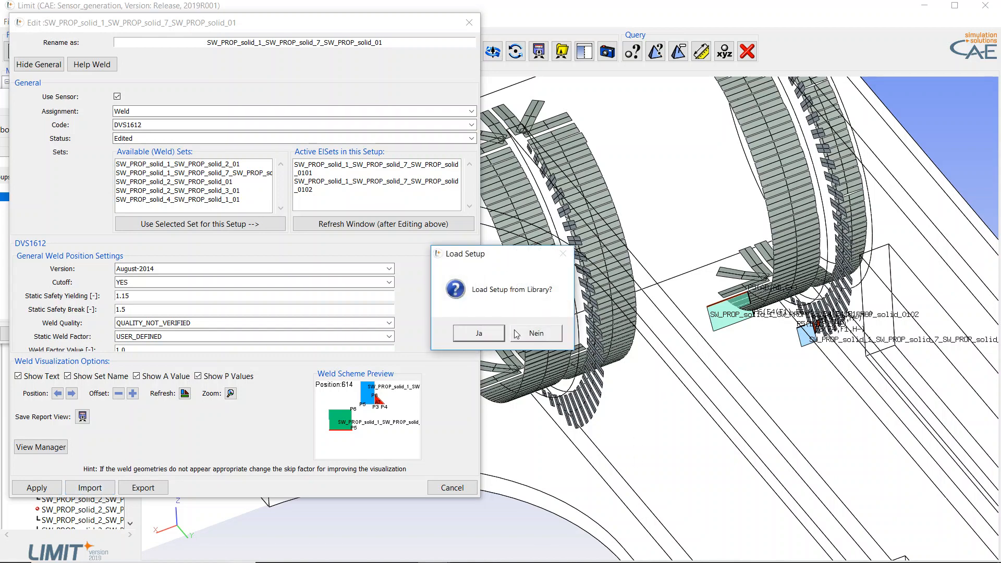
click(479, 334)
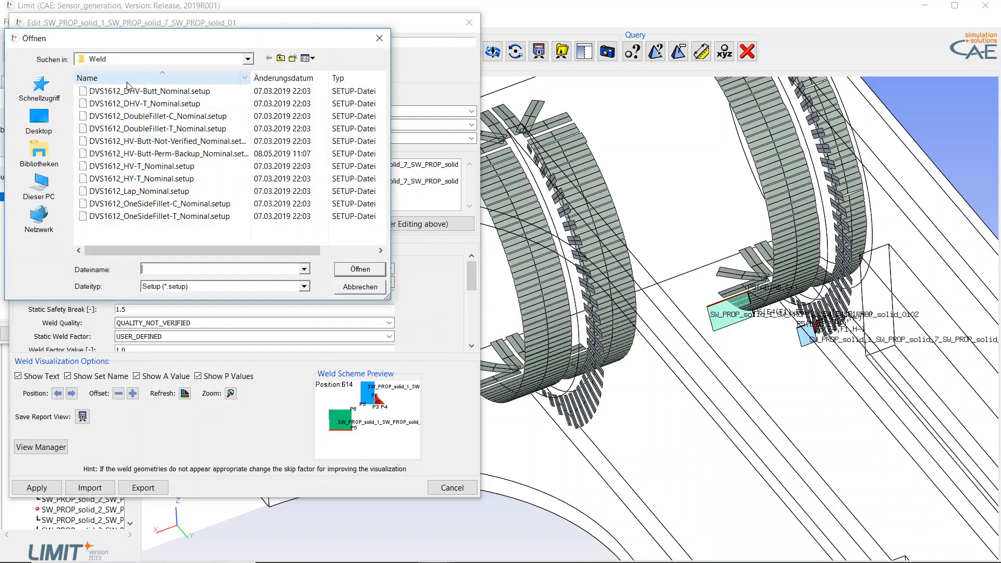
click(170, 167)
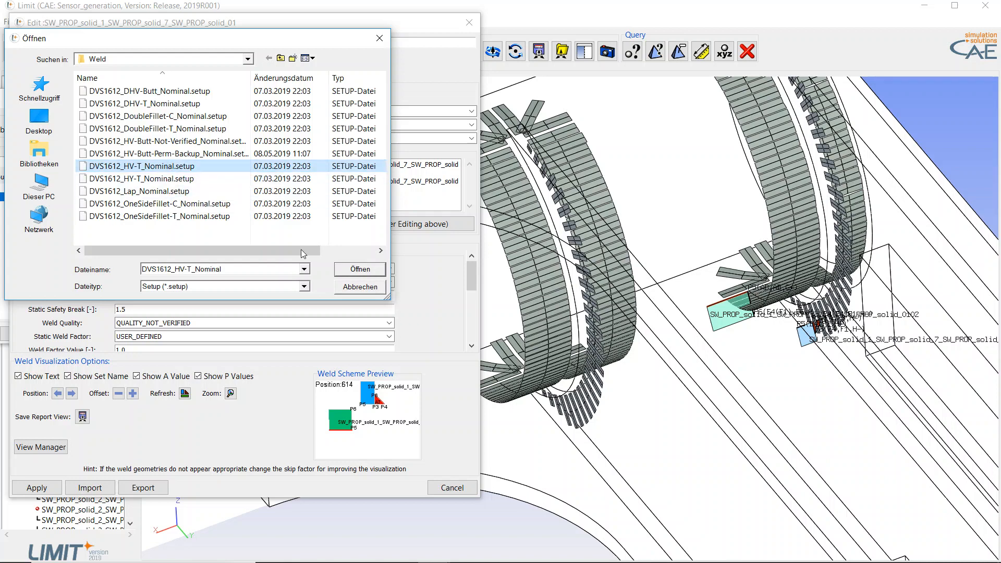
click(371, 269)
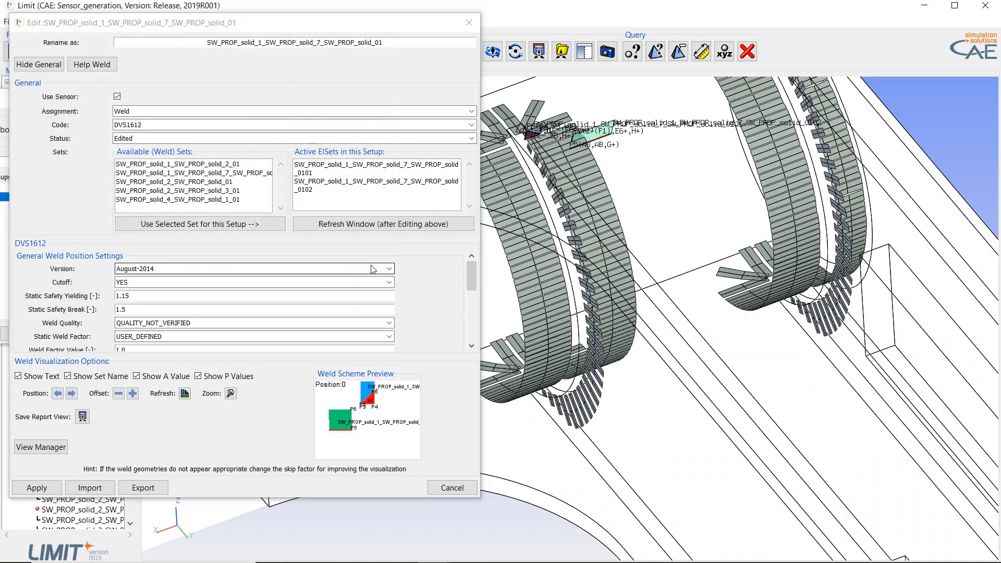
drag(542, 231, 534, 175)
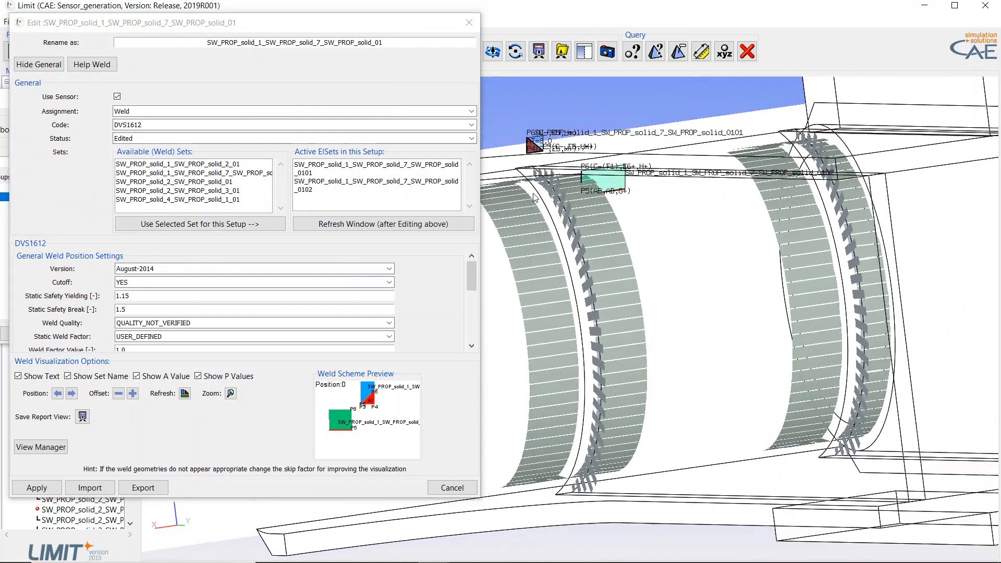
click(57, 392)
drag(941, 468, 944, 501)
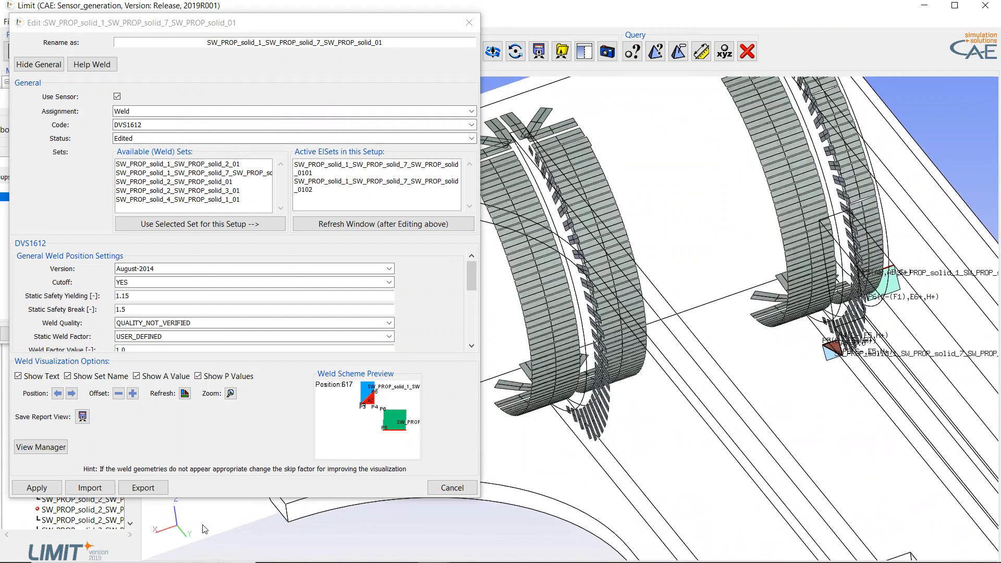
click(24, 488)
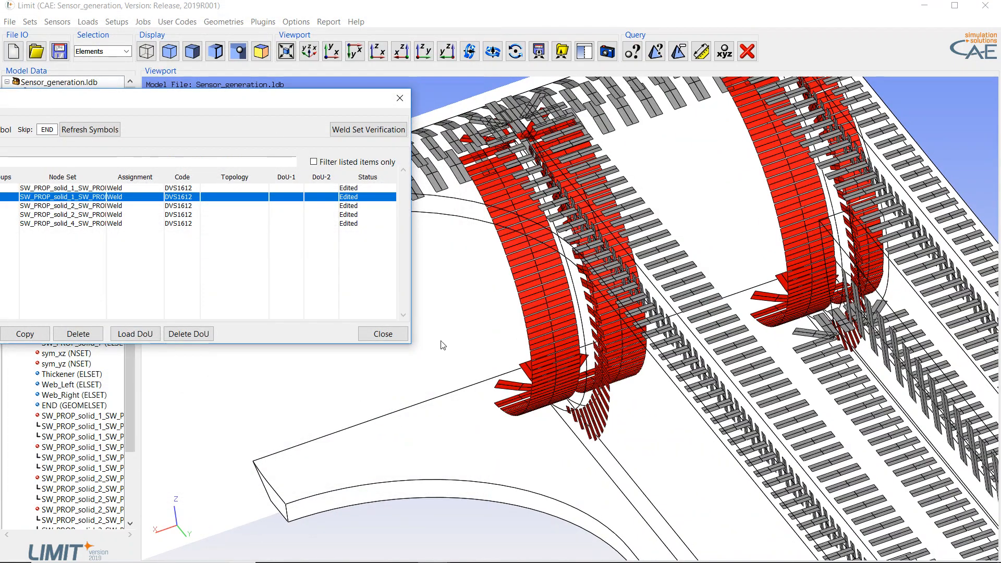
Step: Close the SetupManager and rerun Job_1_Sensors_DVS1612, saving the database and overwriting the existing results file
click(383, 333)
click(143, 21)
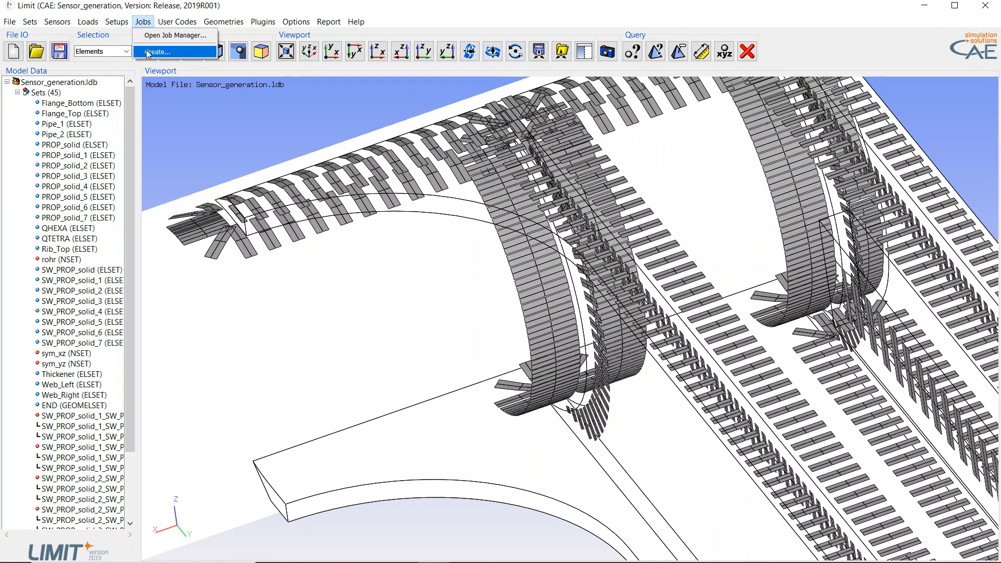
click(149, 35)
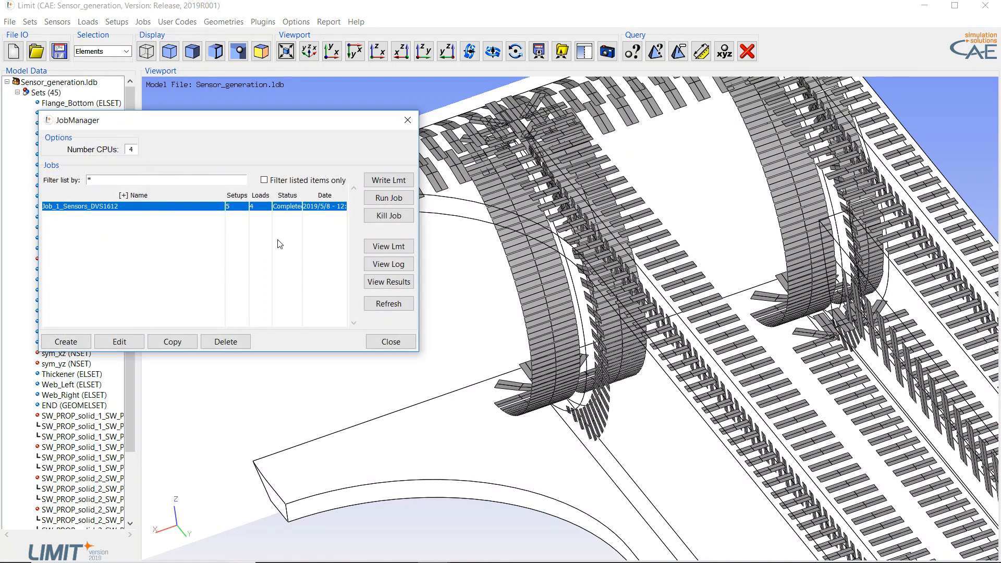
click(376, 198)
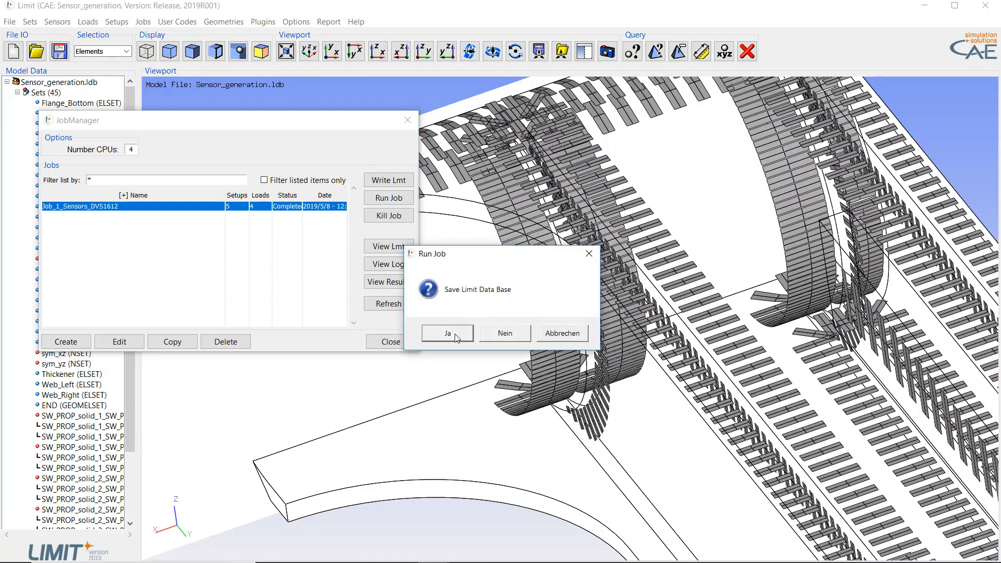
click(447, 333)
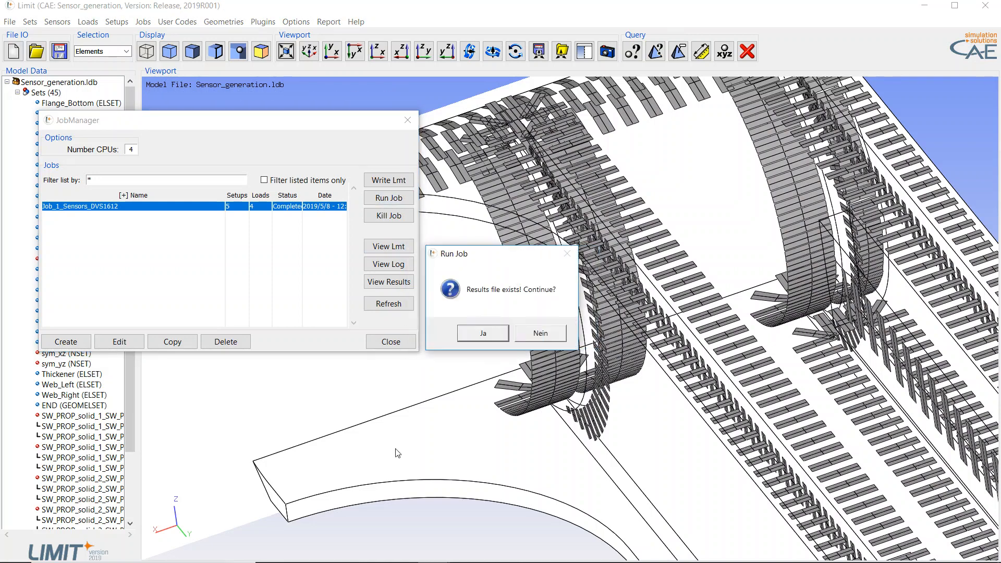
click(491, 339)
click(486, 333)
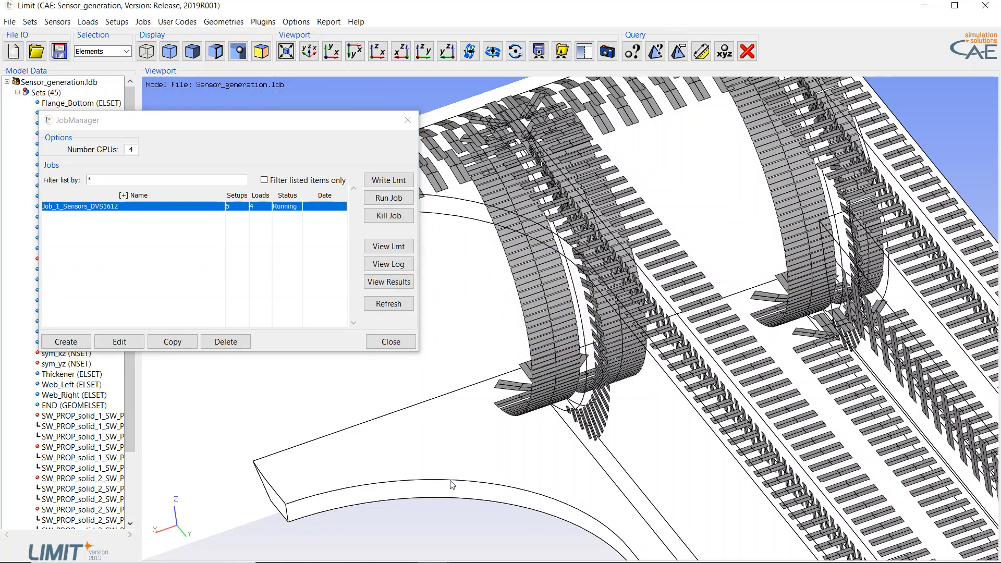
Step: Check the job's progress in the solver console and return to the Sensor_generation model
mouse_move(455, 559)
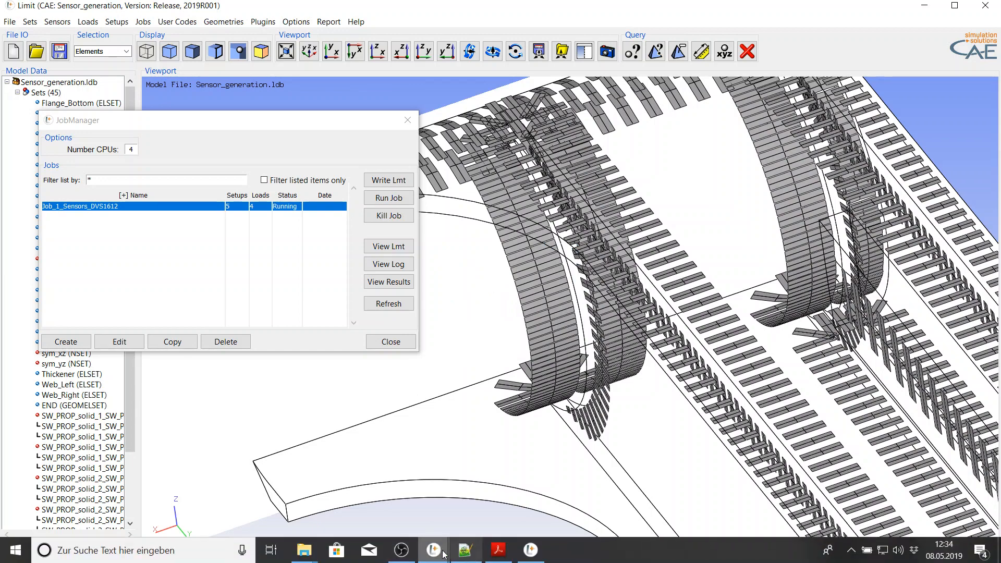
mouse_move(468, 502)
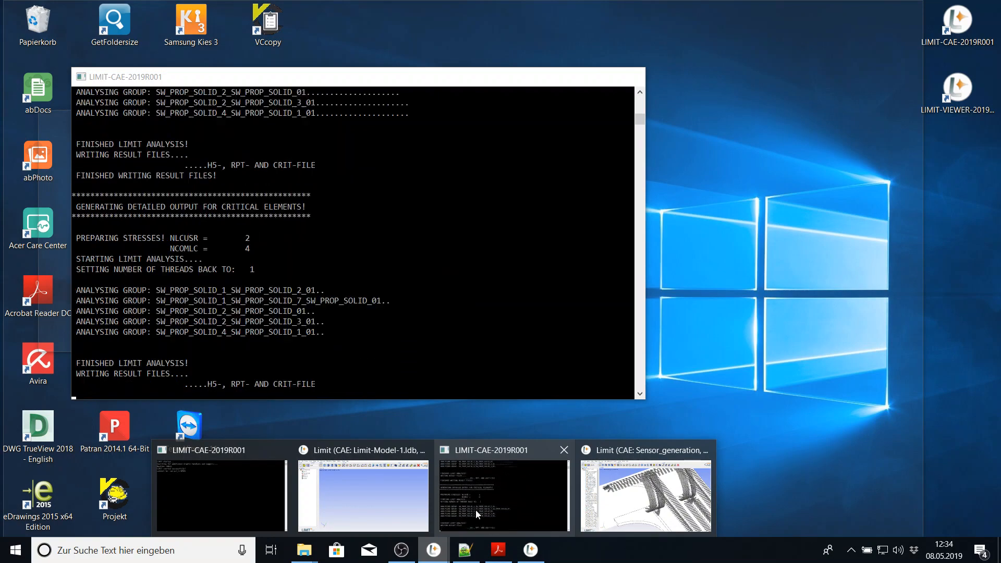
mouse_move(624, 516)
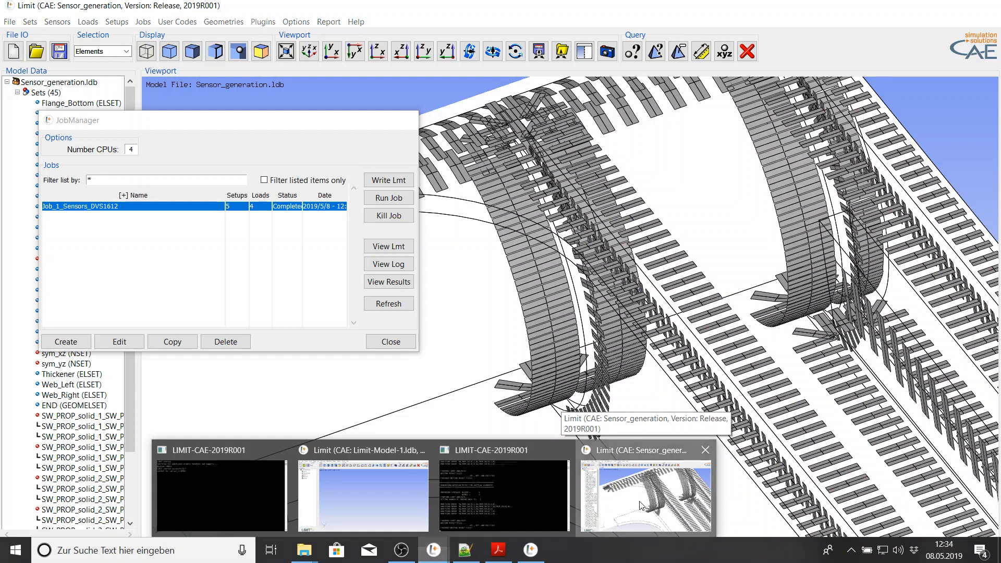
click(640, 504)
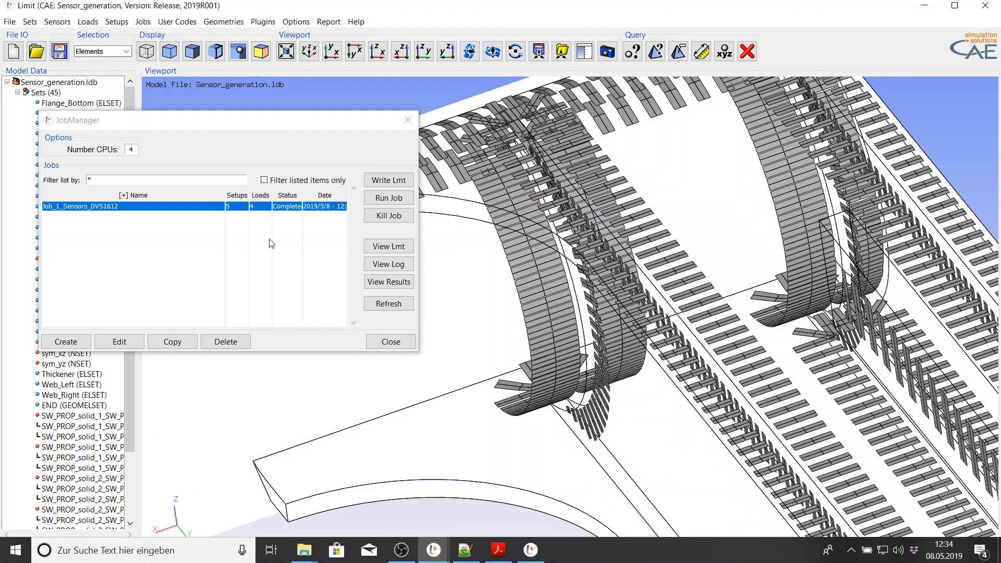
Step: Switch to the LIMIT Viewer and import the recalculated Job_1_Sensors_DVS1612 H5 results file
click(531, 550)
click(9, 21)
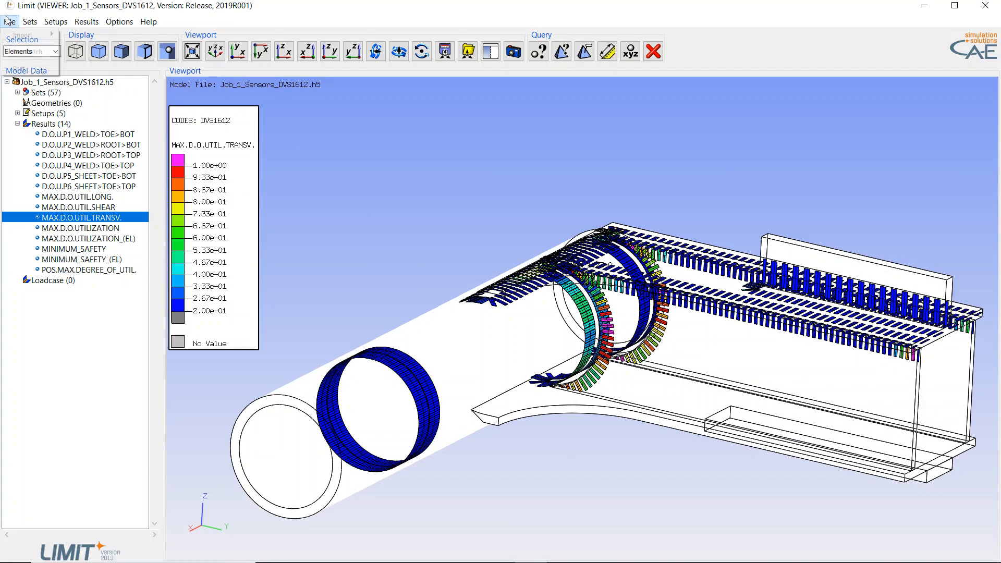
mouse_move(28, 35)
click(81, 47)
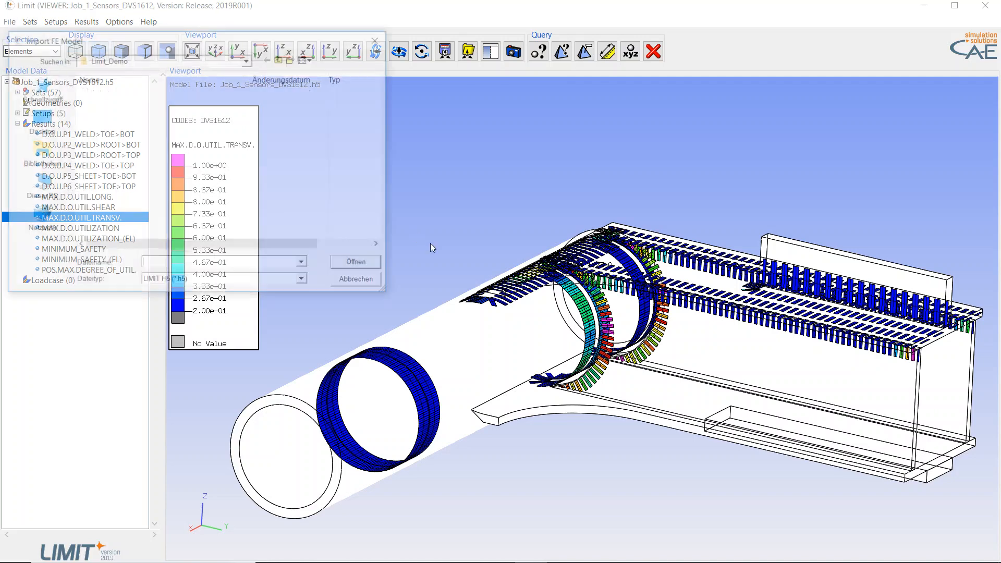
double_click(111, 94)
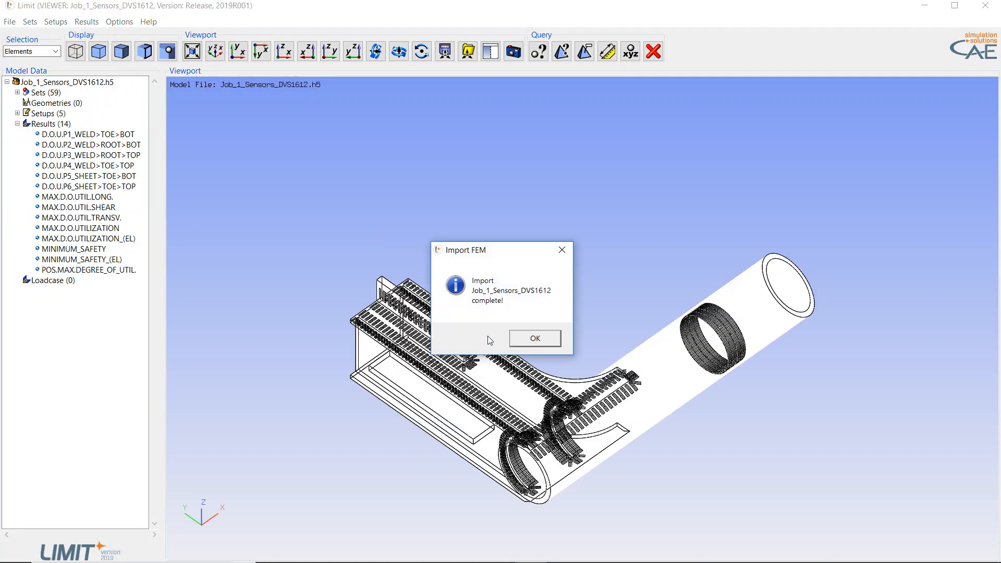
click(522, 340)
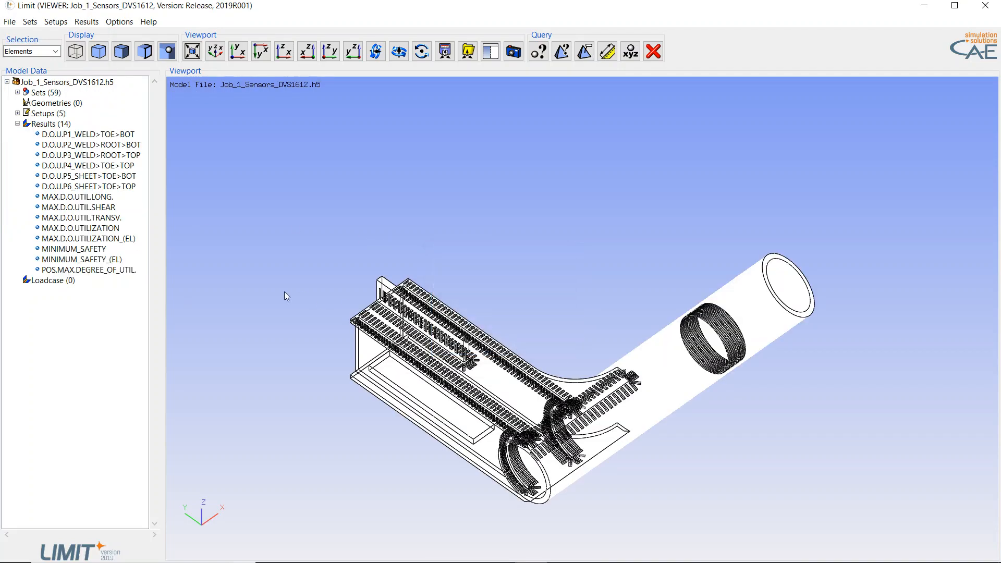
Step: Display the MAX.D.O.UTILIZATION_(EL) result and examine the utilization at the maximum location on the free end of the beam
click(127, 239)
middle_drag(606, 297, 567, 303)
scroll(772, 358, up, 5)
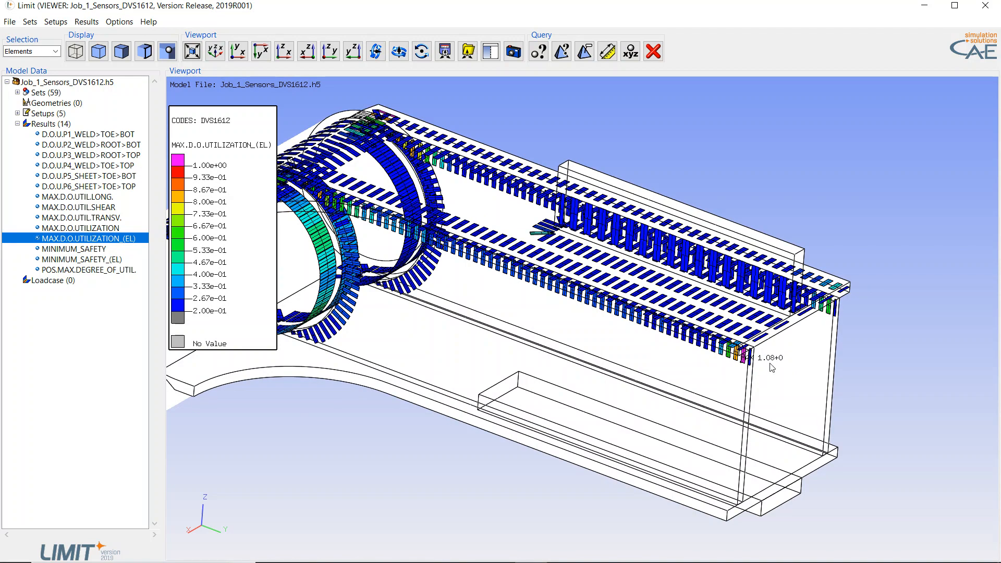
mouse_move(803, 382)
middle_down()
mouse_move(812, 364)
mouse_move(790, 392)
mouse_move(800, 374)
middle_up()
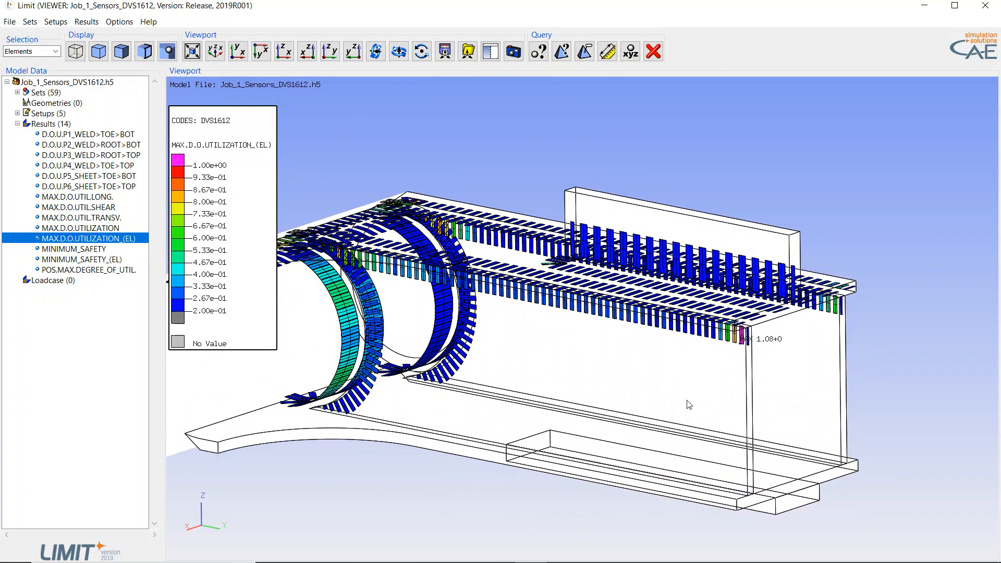
middle_drag(689, 405, 739, 405)
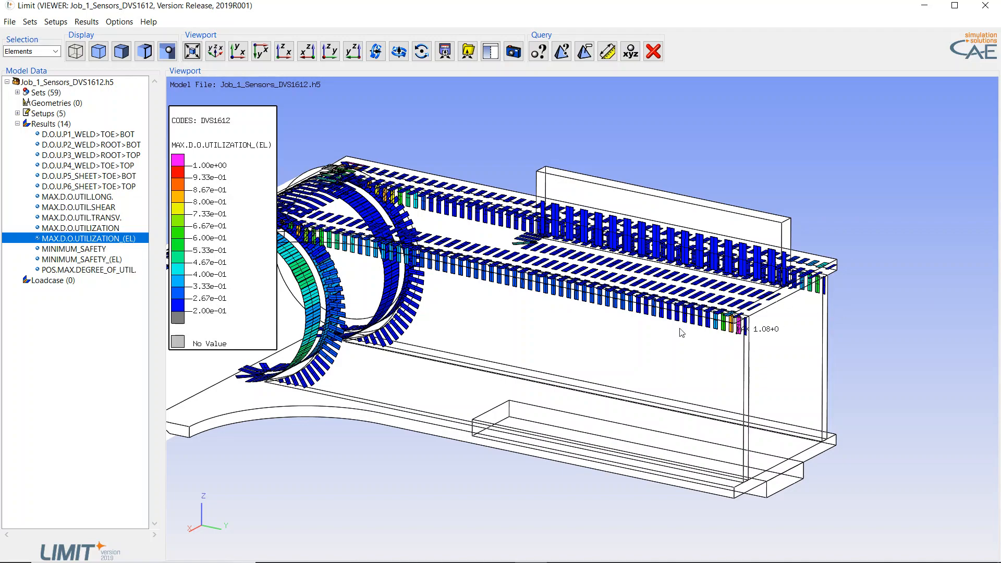
scroll(886, 324, down, 3)
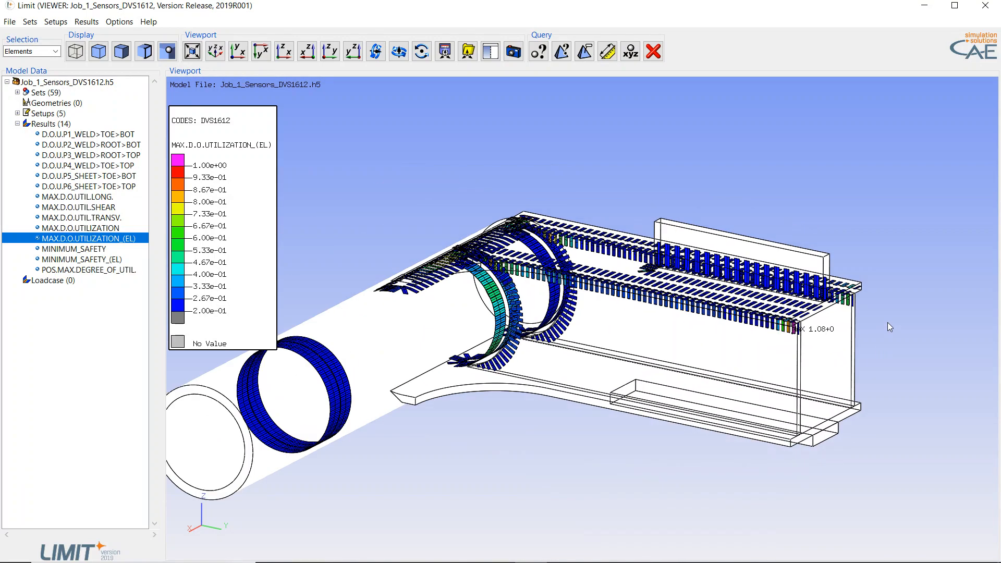
Step: Examine the MAX.D.O.UTILIZATION_(EL) distribution around the pipe connection and over the whole model
mouse_move(681, 346)
middle_down()
mouse_move(690, 354)
mouse_move(680, 368)
mouse_move(685, 348)
middle_up()
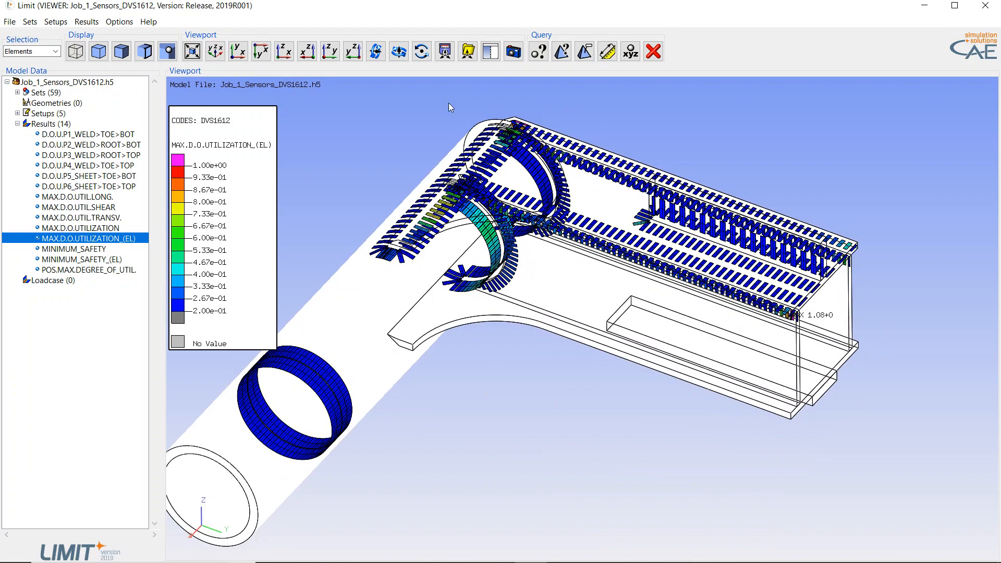
scroll(518, 114, up, 3)
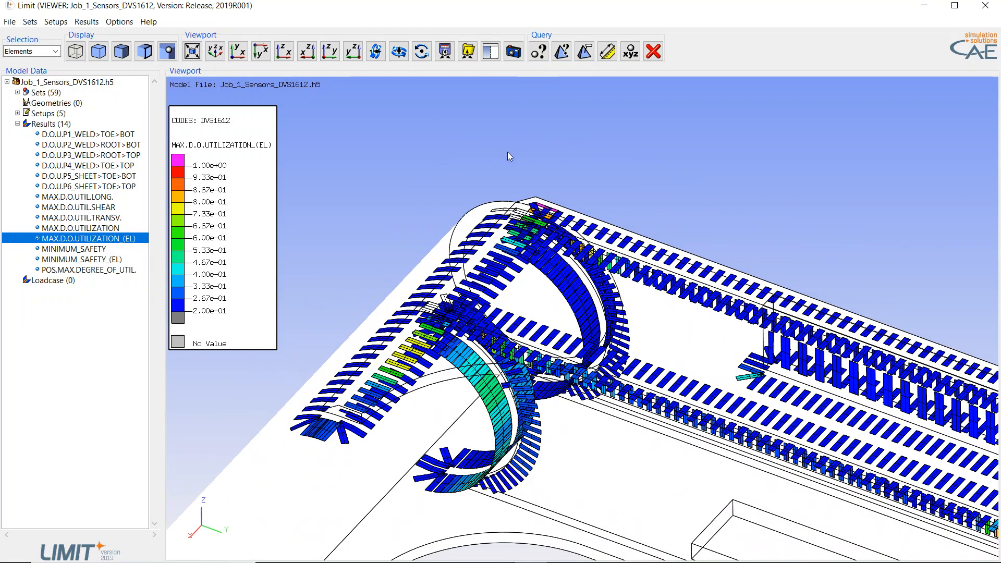
scroll(646, 223, down, 2)
middle_drag(567, 283, 561, 264)
scroll(508, 245, down, 3)
middle_drag(526, 338, 495, 377)
scroll(484, 401, up, 3)
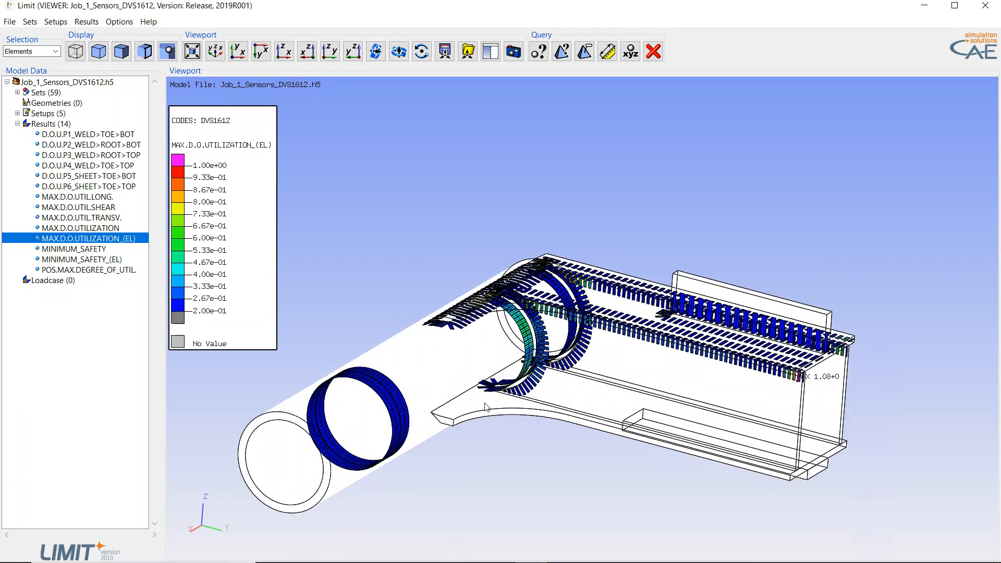
middle_drag(564, 395, 567, 420)
middle_drag(658, 415, 503, 385)
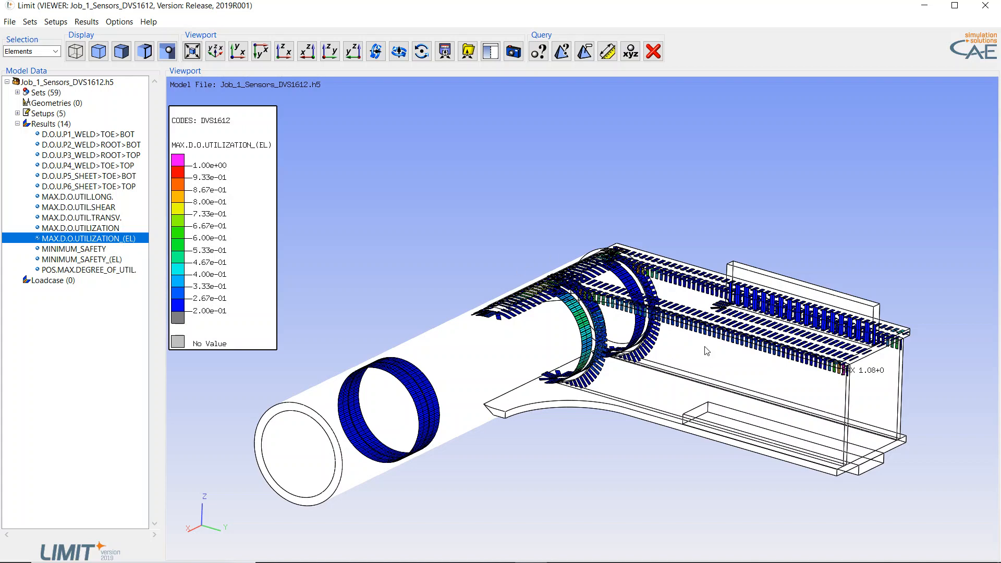
scroll(616, 433, up, 2)
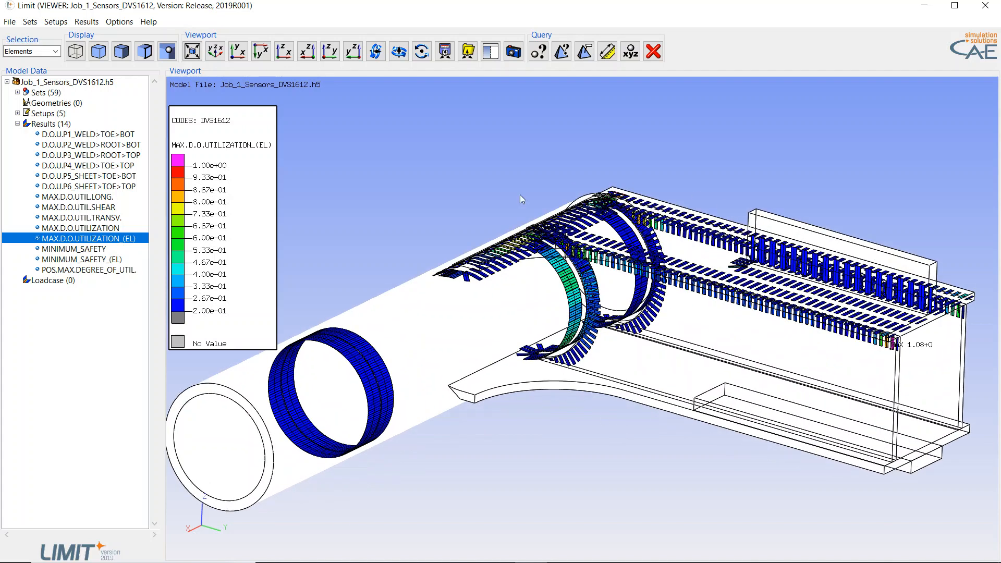